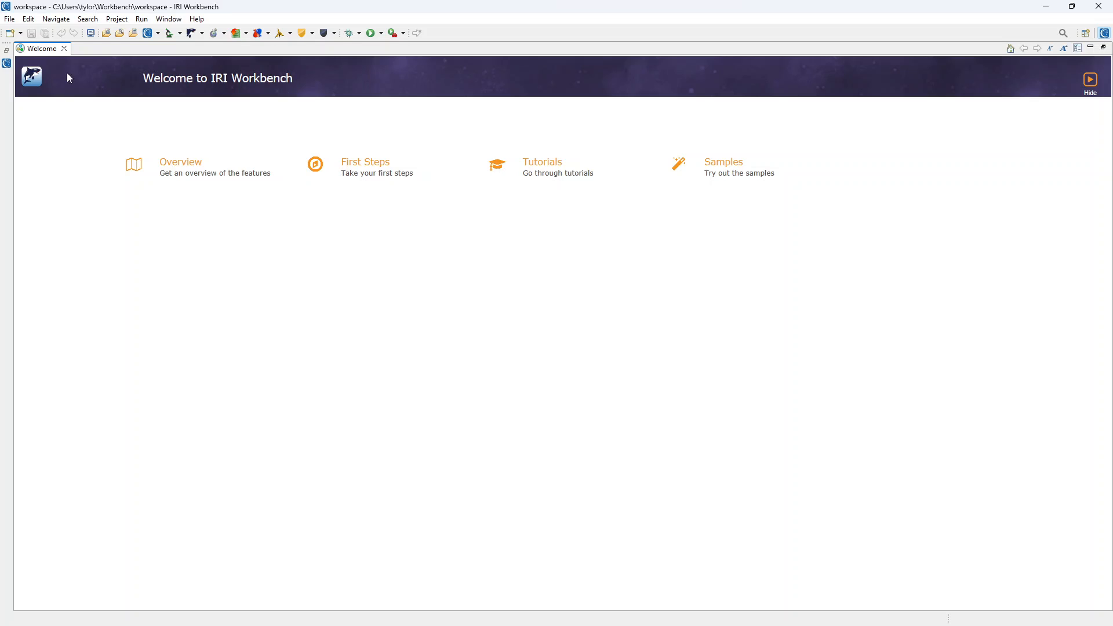
- Close the Welcome page, reopen it once, and close it again
{"action": "left_click", "coordinate": [65, 49]}
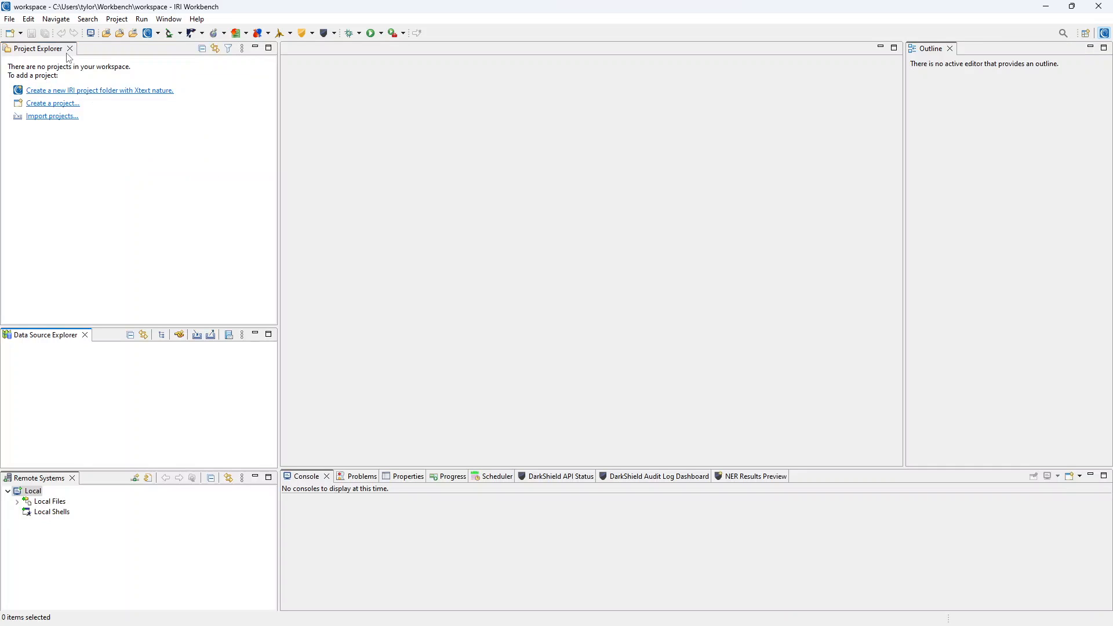
{"action": "left_click", "coordinate": [197, 20]}
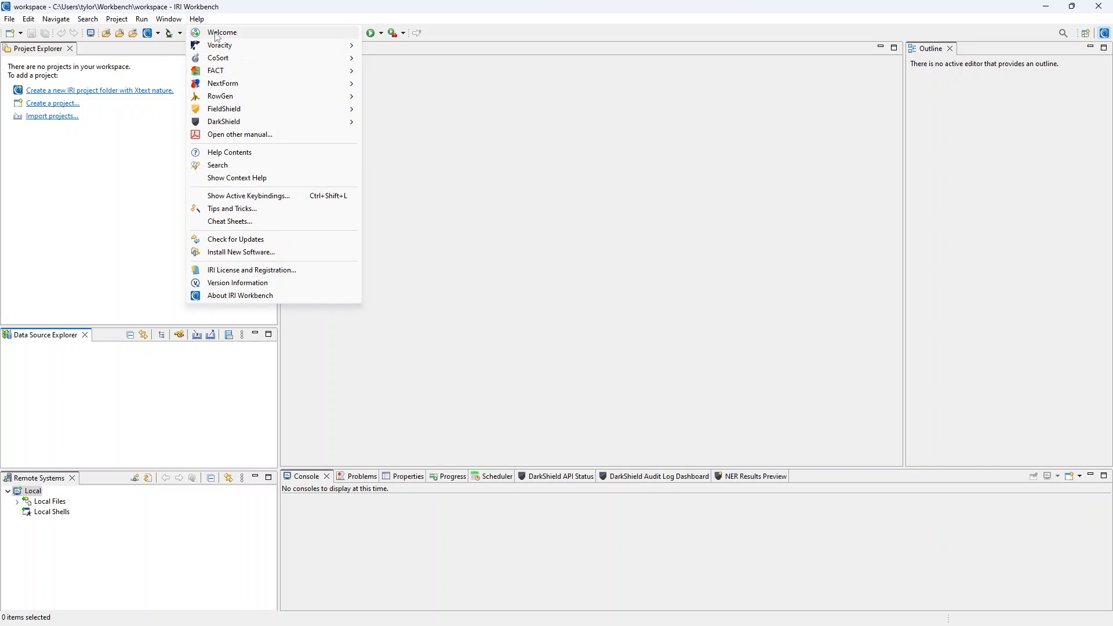
{"action": "left_click", "coordinate": [217, 33]}
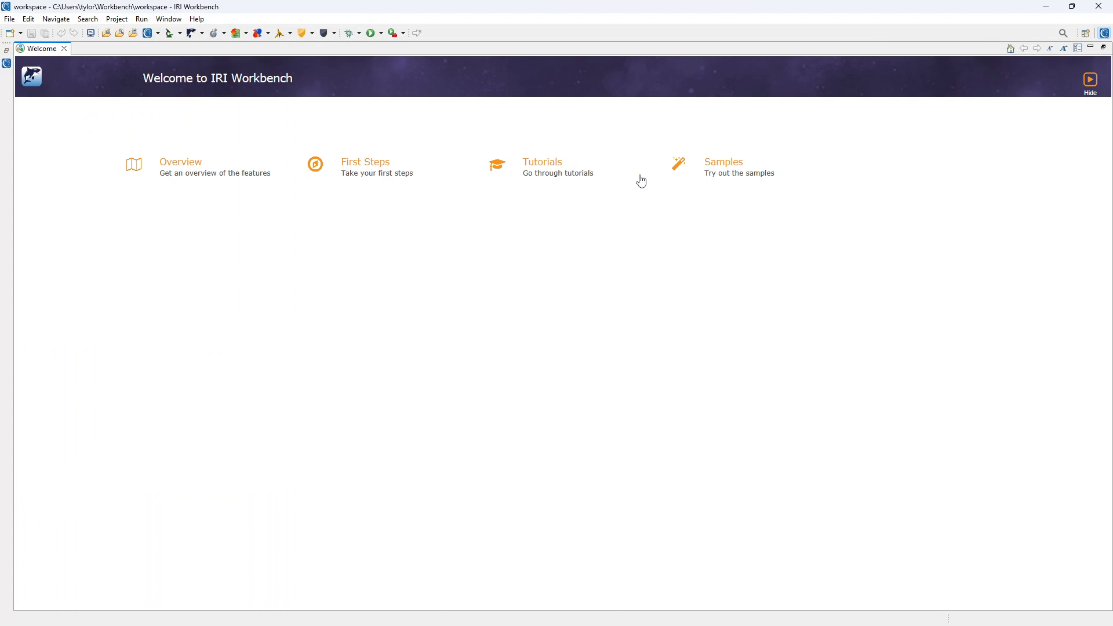
{"action": "left_click", "coordinate": [64, 49]}
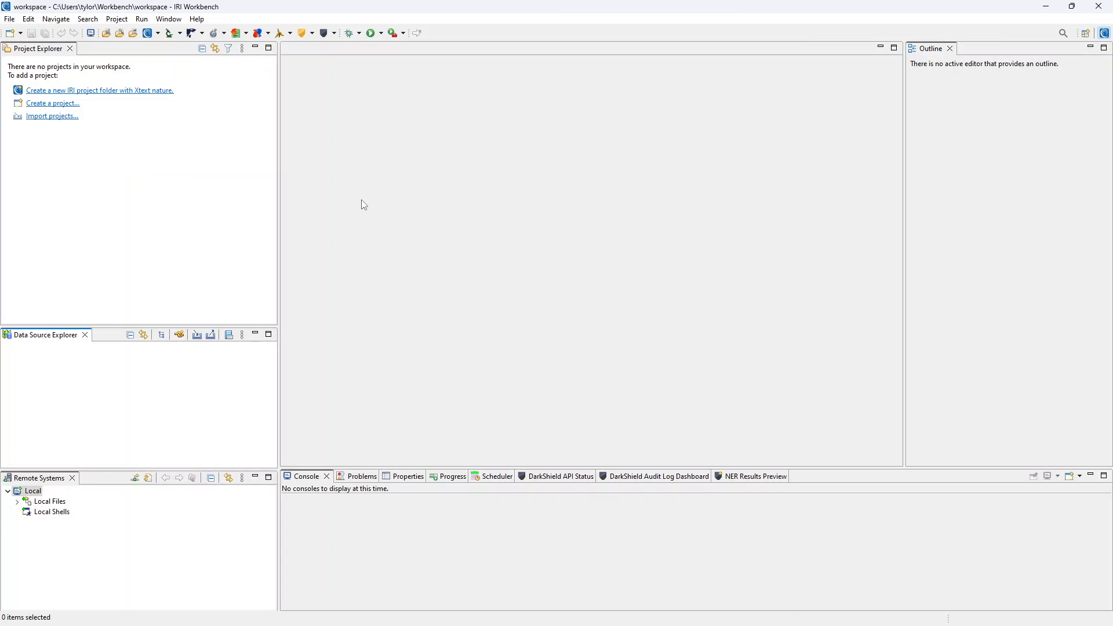
- Create a new IRI project named tester in the default location with a data class library
{"action": "left_click", "coordinate": [157, 90]}
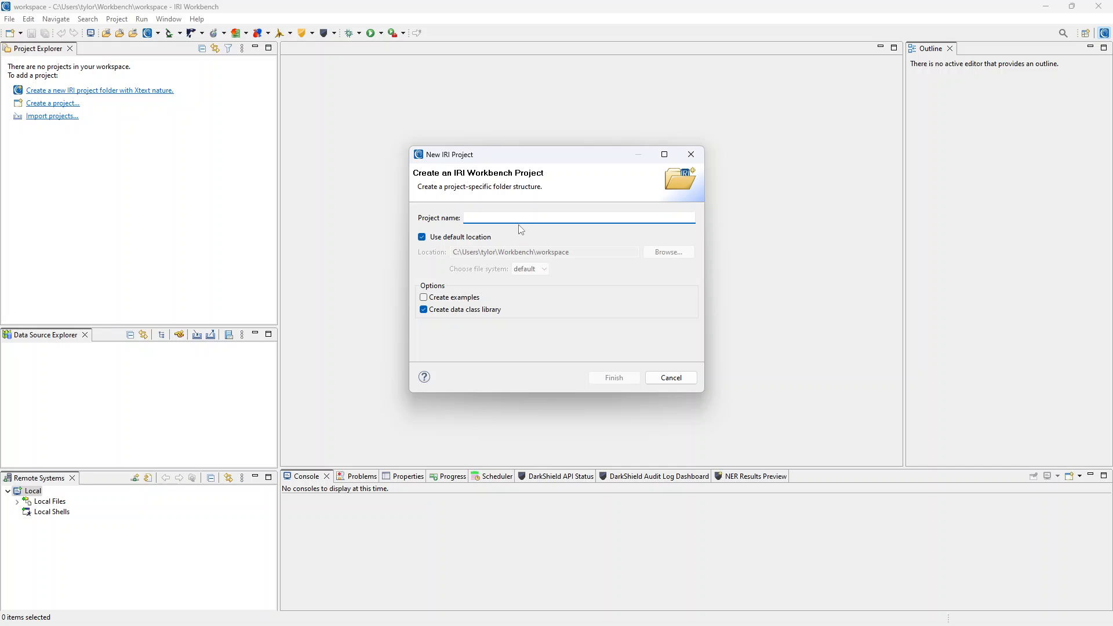
{"action": "type", "text": "tester"}
{"action": "left_click", "coordinate": [614, 377]}
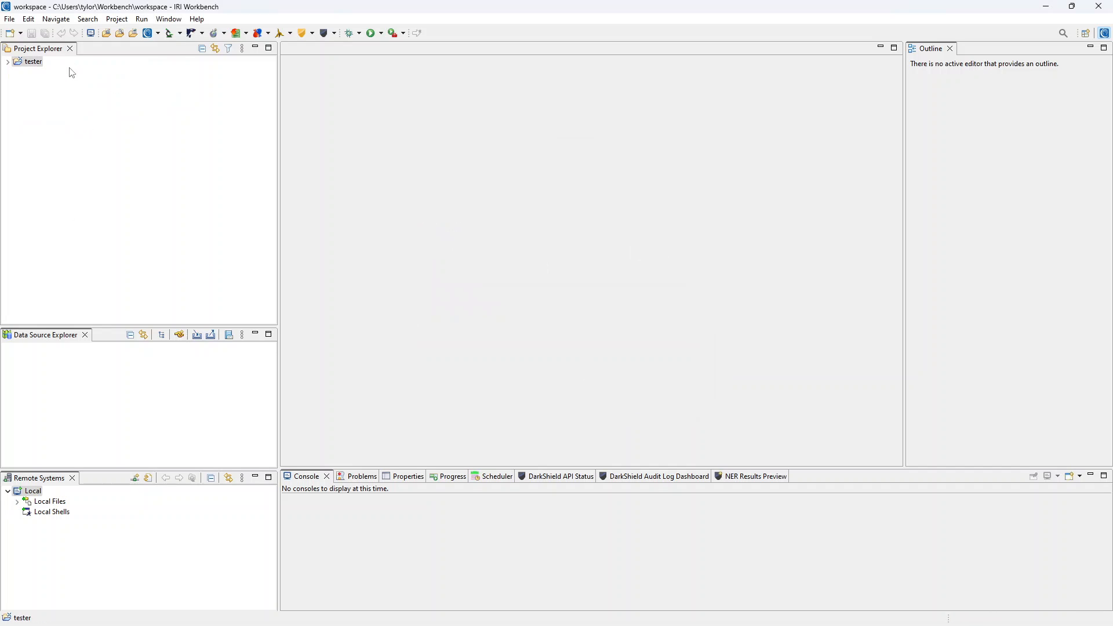
- Browse the ways to create new items, find the IRI Project wizard in the IRI category, and cancel the wizard selection
{"action": "left_click", "coordinate": [10, 19]}
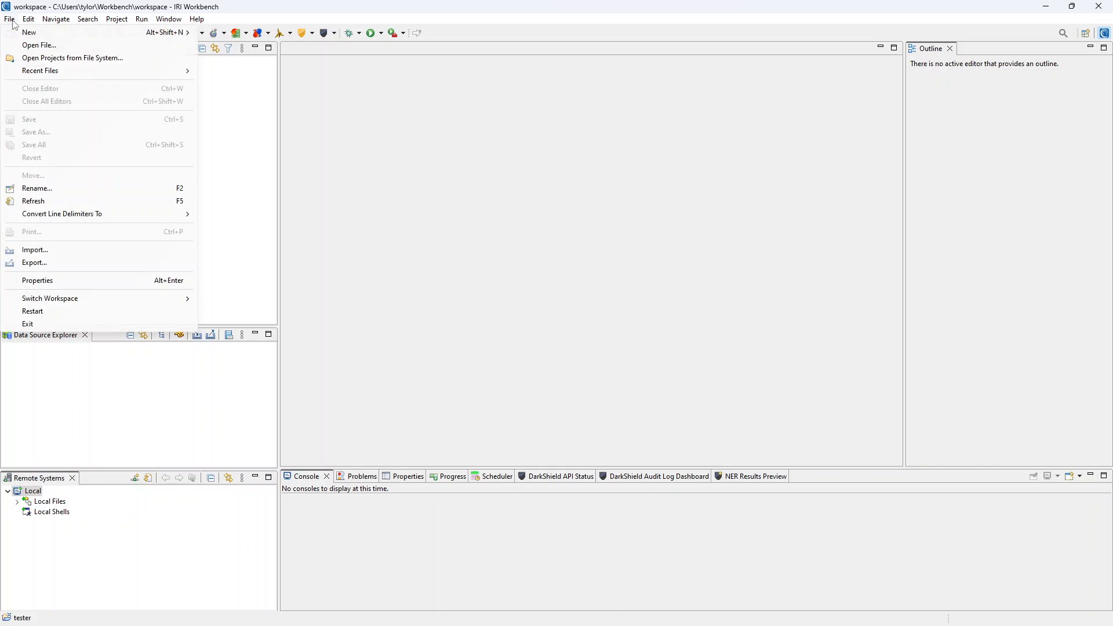
{"action": "mouse_move", "coordinate": [157, 32]}
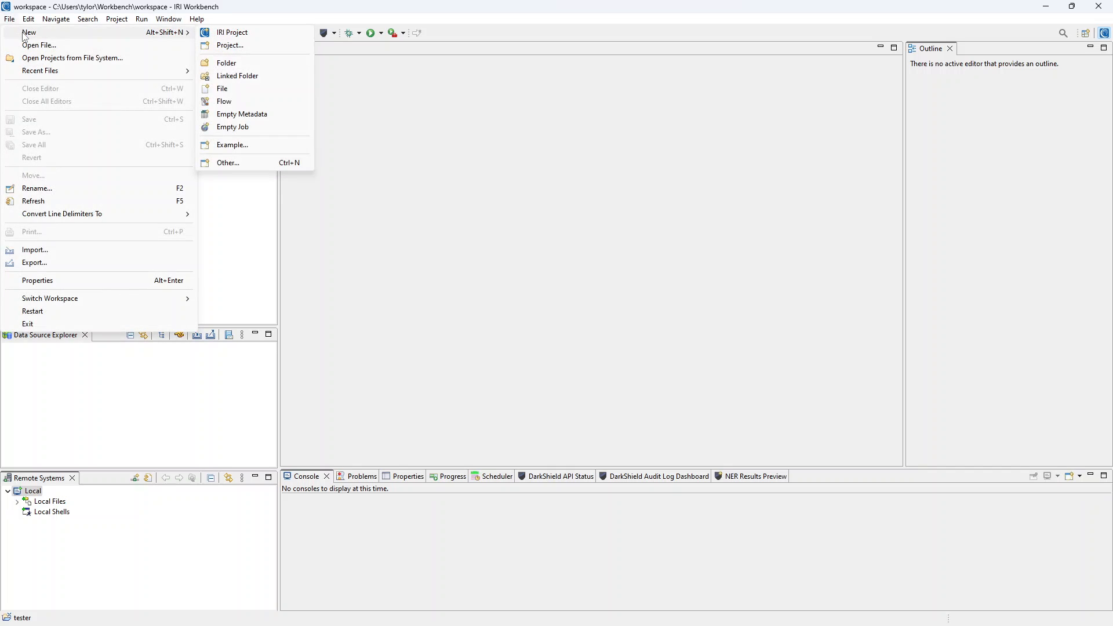
{"action": "left_click", "coordinate": [248, 246]}
{"action": "right_click", "coordinate": [143, 171]}
{"action": "mouse_move", "coordinate": [174, 174]}
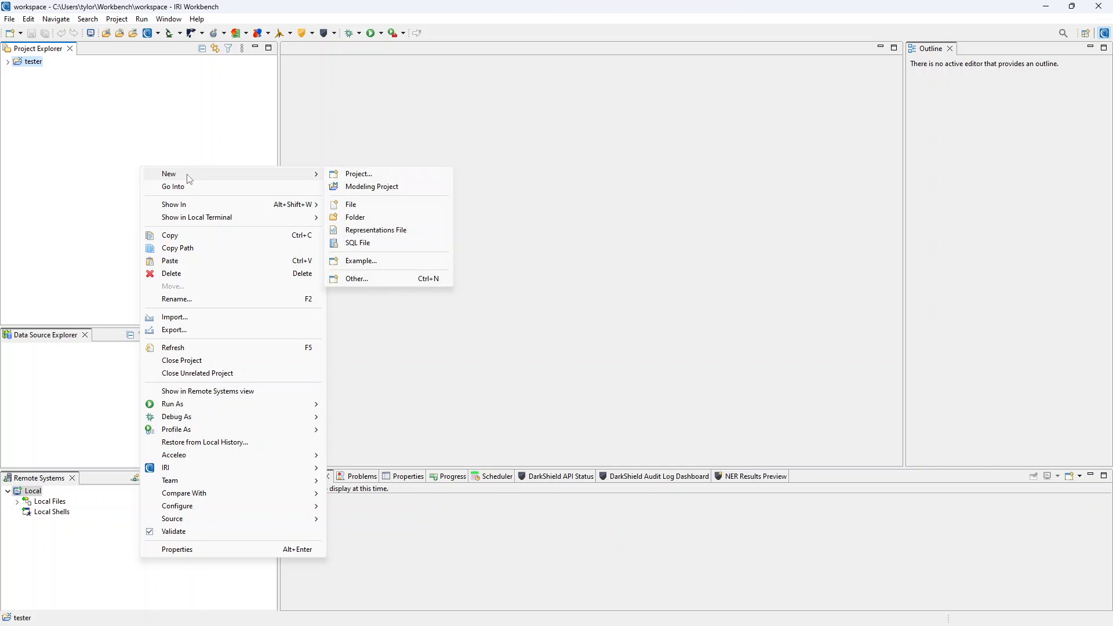
{"action": "left_click", "coordinate": [381, 279]}
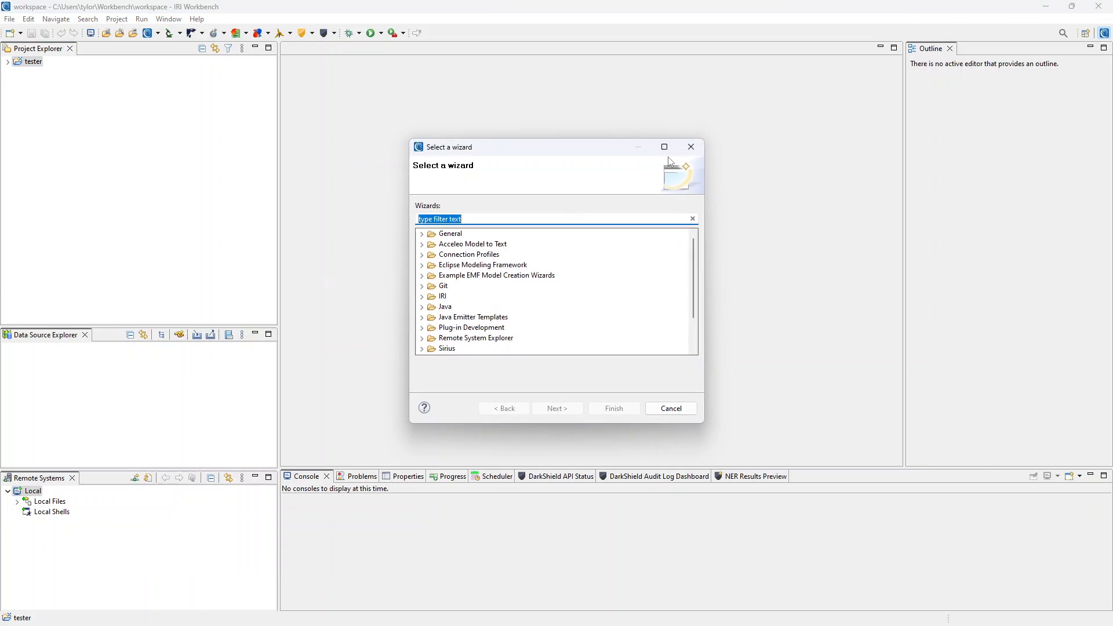
{"action": "left_click", "coordinate": [422, 297]}
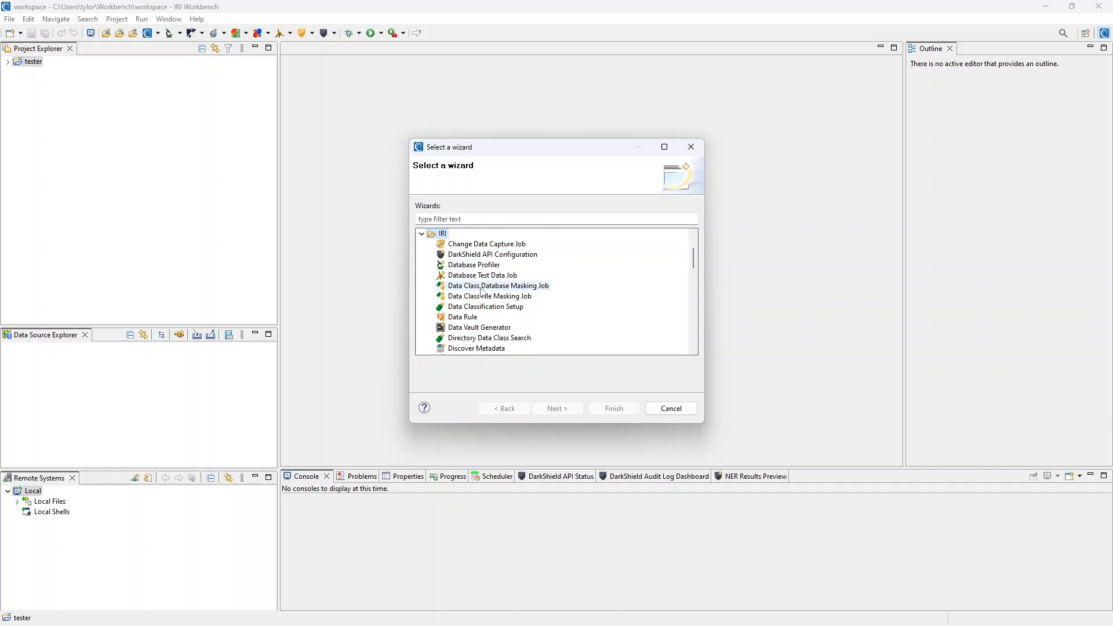
{"action": "scroll", "coordinate": [491, 313], "scroll_direction": "down", "scroll_amount": 3}
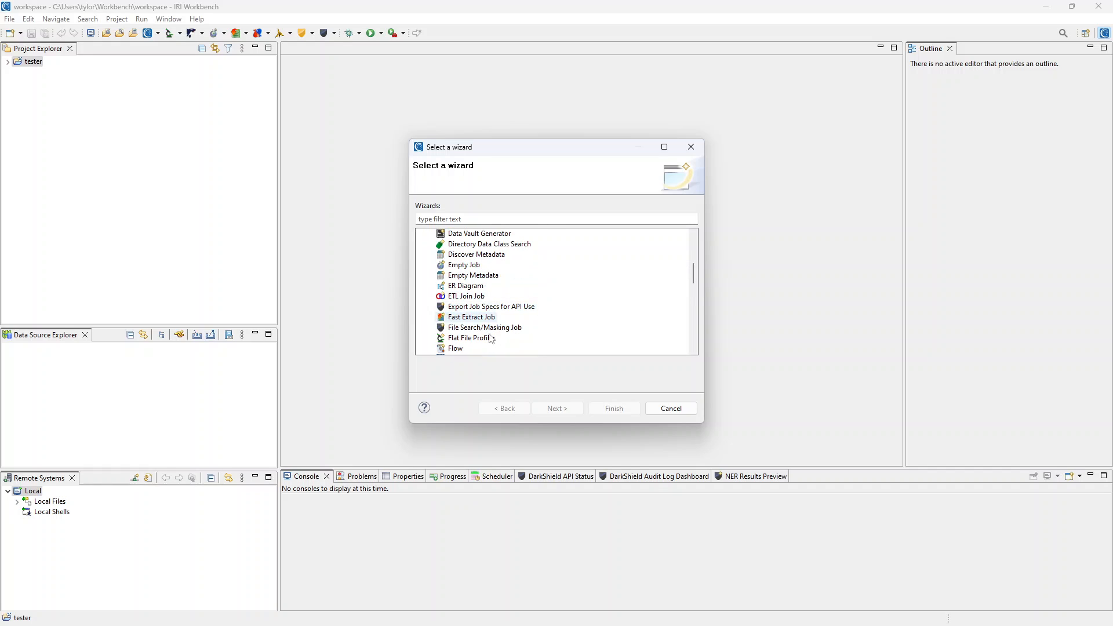
{"action": "scroll", "coordinate": [478, 329], "scroll_direction": "down", "scroll_amount": 1}
{"action": "left_click", "coordinate": [477, 328]}
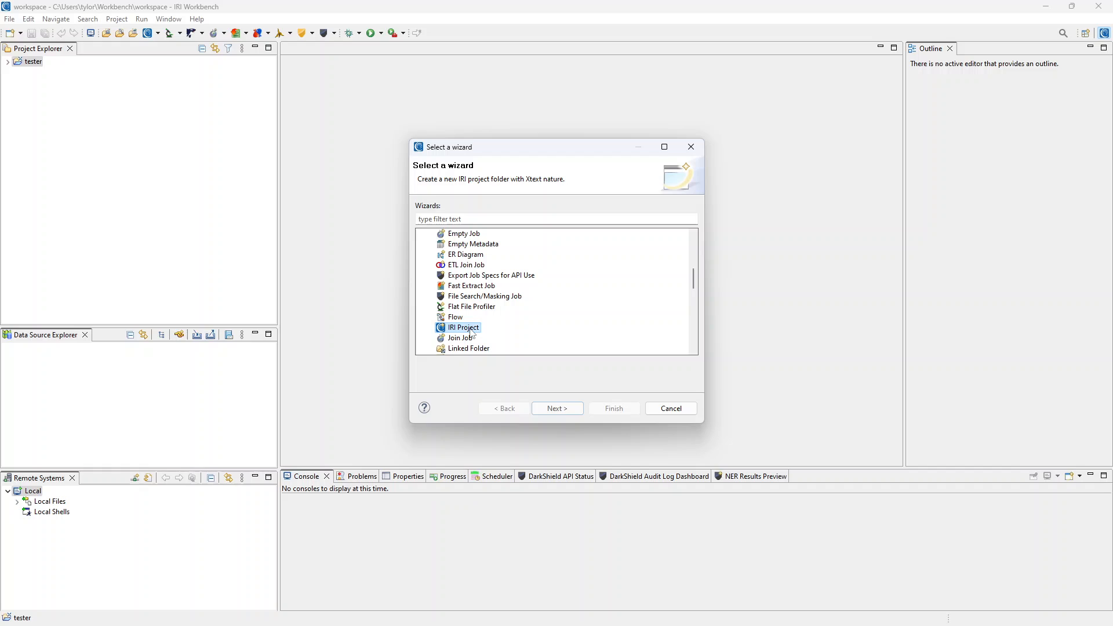
{"action": "left_click", "coordinate": [666, 407]}
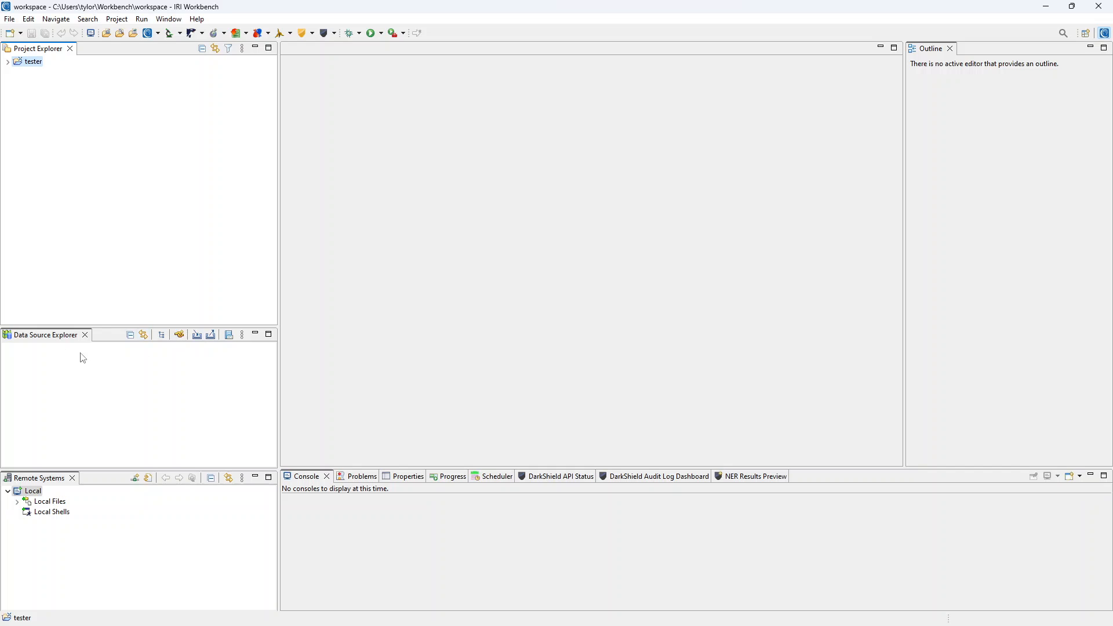
- Close the Data Source Explorer view and restore it by filtering the available views for "data"
{"action": "left_click", "coordinate": [85, 335]}
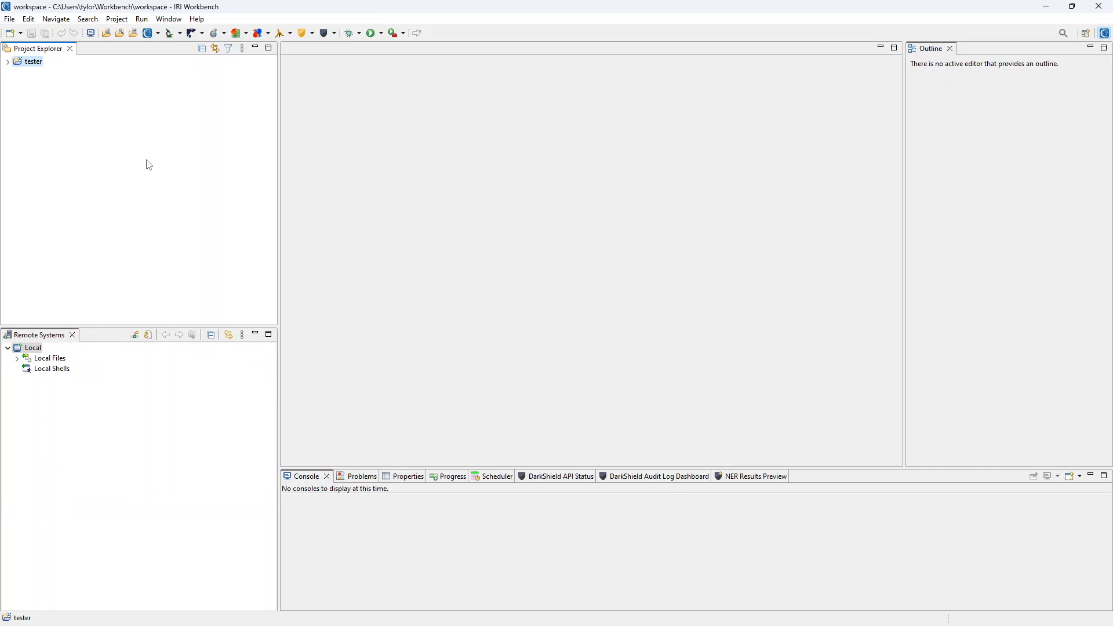
{"action": "left_click", "coordinate": [169, 19]}
{"action": "mouse_move", "coordinate": [213, 80]}
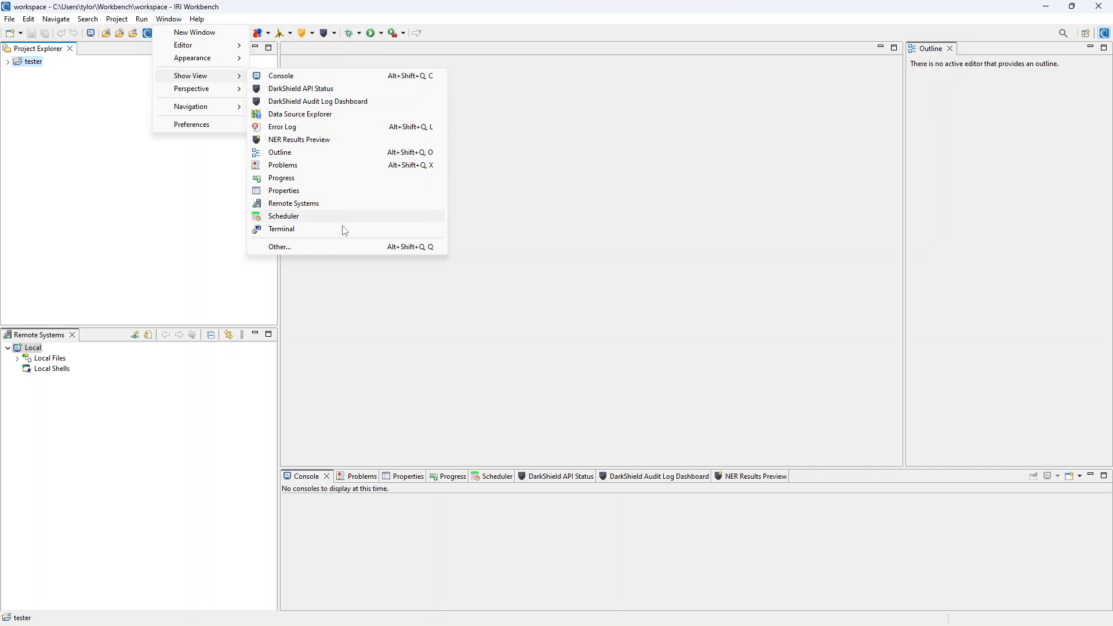
{"action": "left_click", "coordinate": [318, 248]}
{"action": "type", "text": "data"}
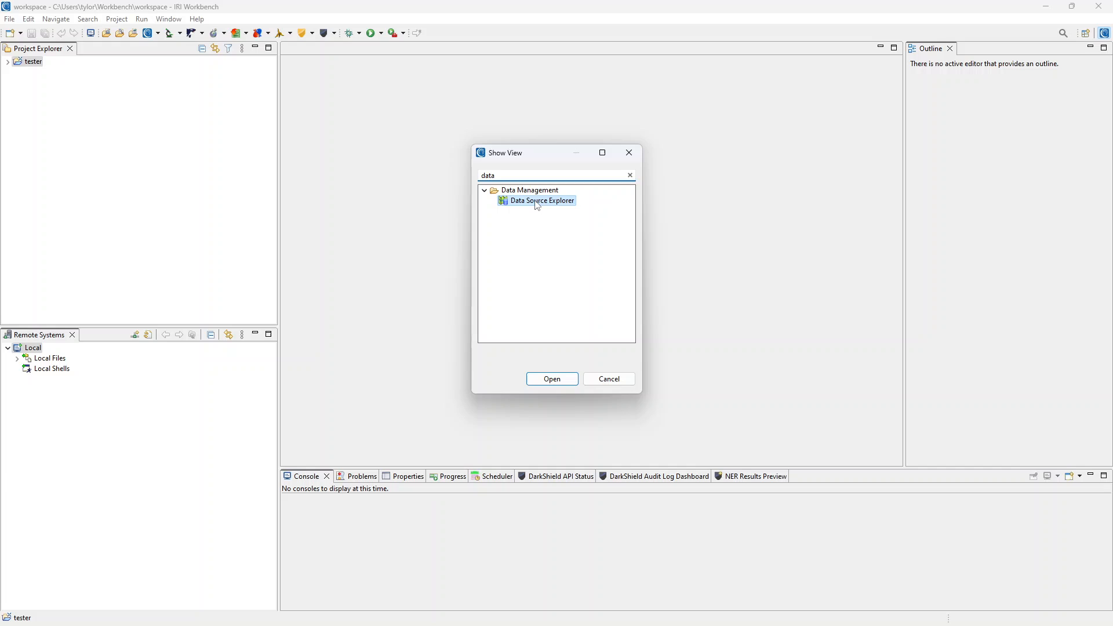
{"action": "double_click", "coordinate": [538, 207]}
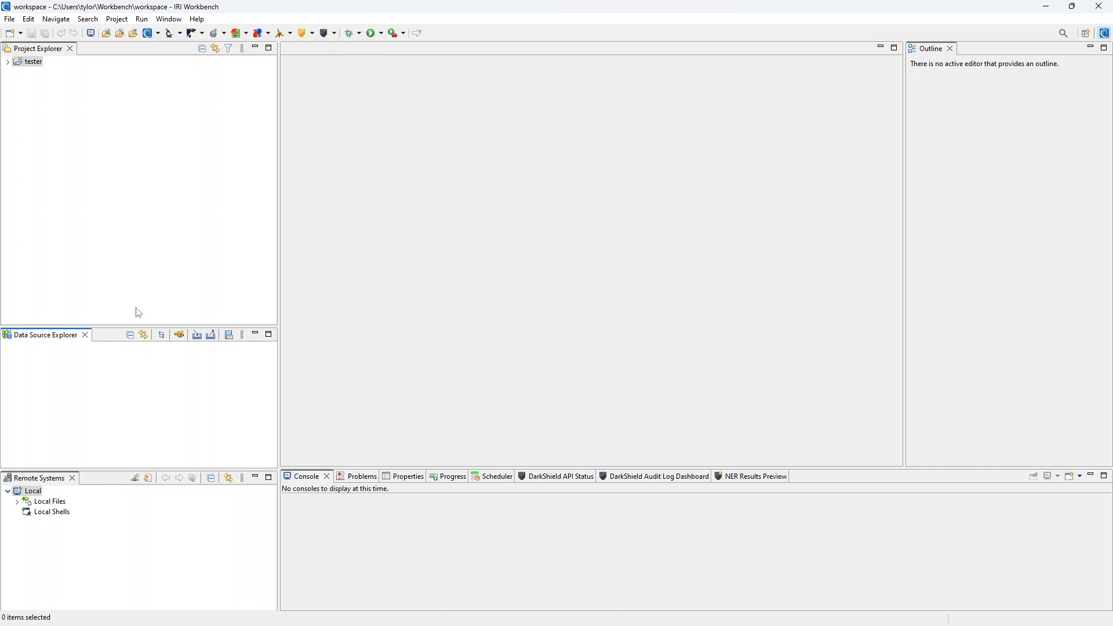
- Start a new connection profile of type DB2 for Linux, UNIX, and Windows and check its list of available drivers
{"action": "left_click", "coordinate": [180, 335]}
{"action": "left_click", "coordinate": [497, 195]}
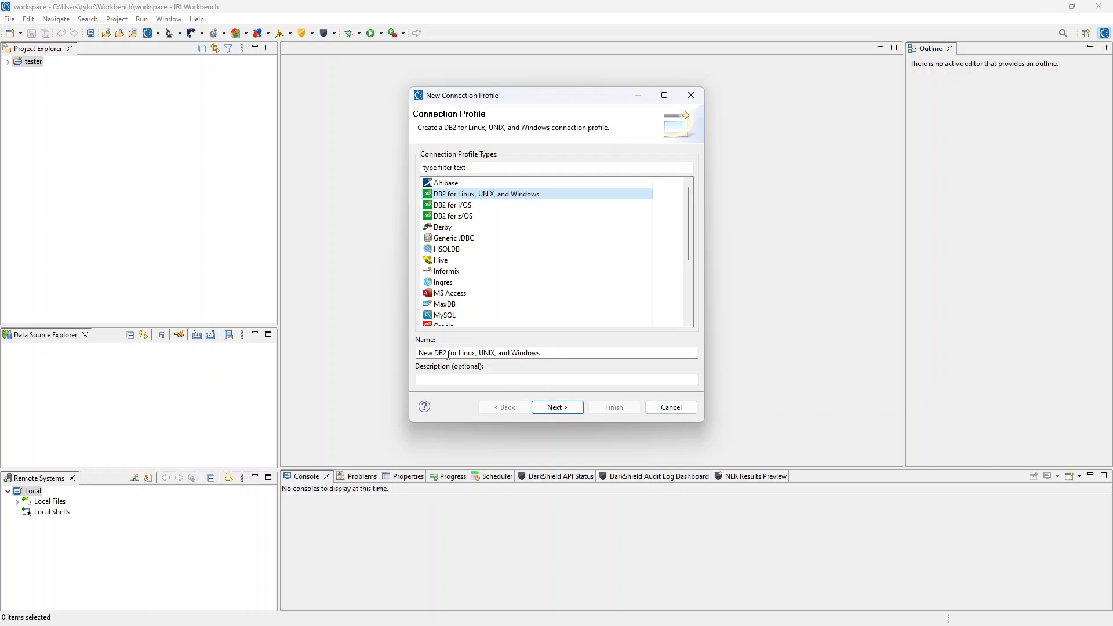
{"action": "left_click", "coordinate": [556, 410]}
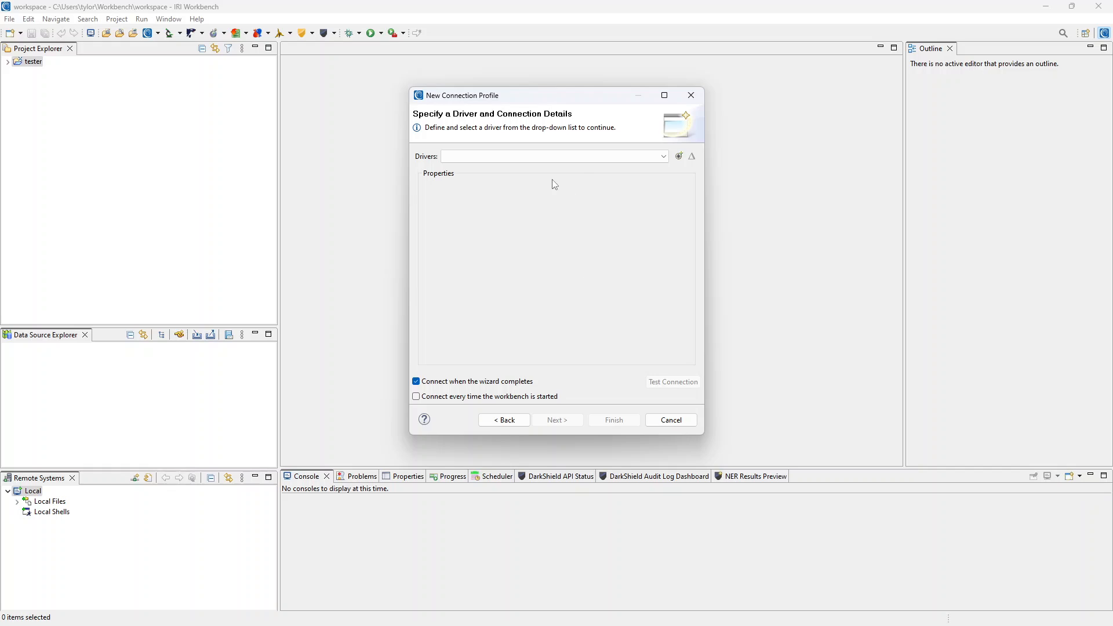
{"action": "left_click", "coordinate": [582, 157]}
{"action": "left_click", "coordinate": [573, 244]}
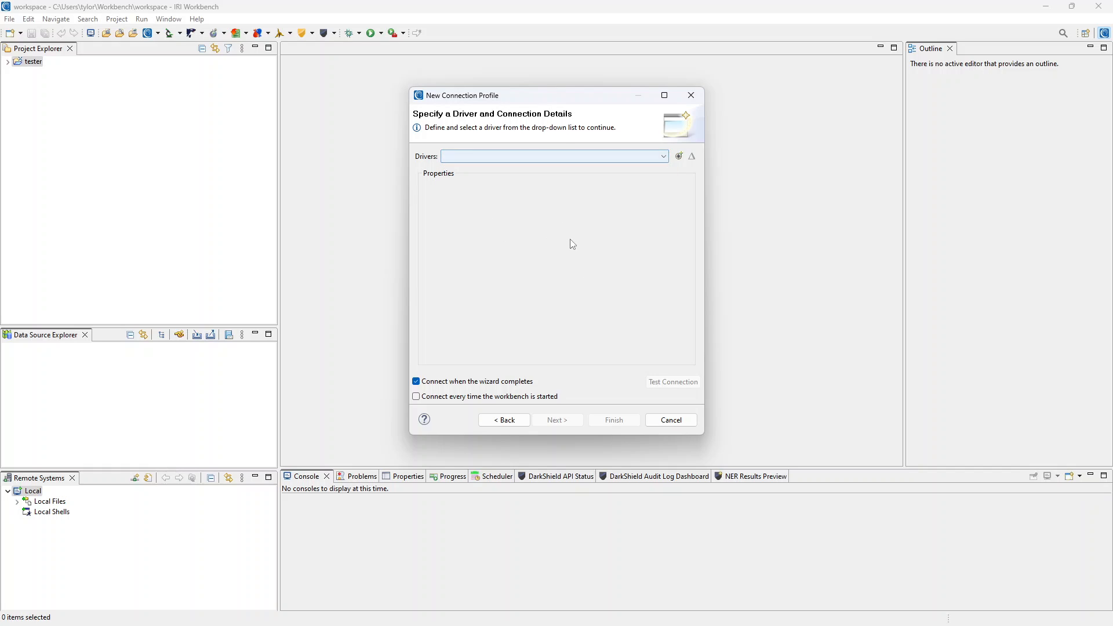
{"action": "left_click", "coordinate": [618, 158]}
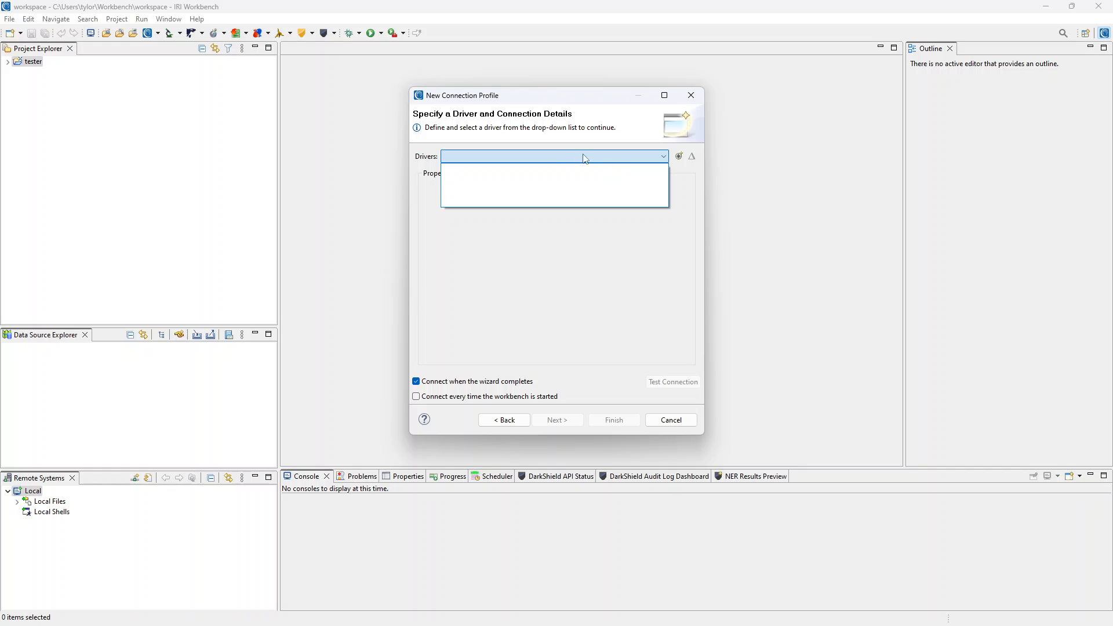
{"action": "left_click", "coordinate": [586, 159]}
- Start a driver definition from the DB2 for Linux, UNIX, and Windows 11.1 template and remove both default JAR files
{"action": "left_click", "coordinate": [679, 156]}
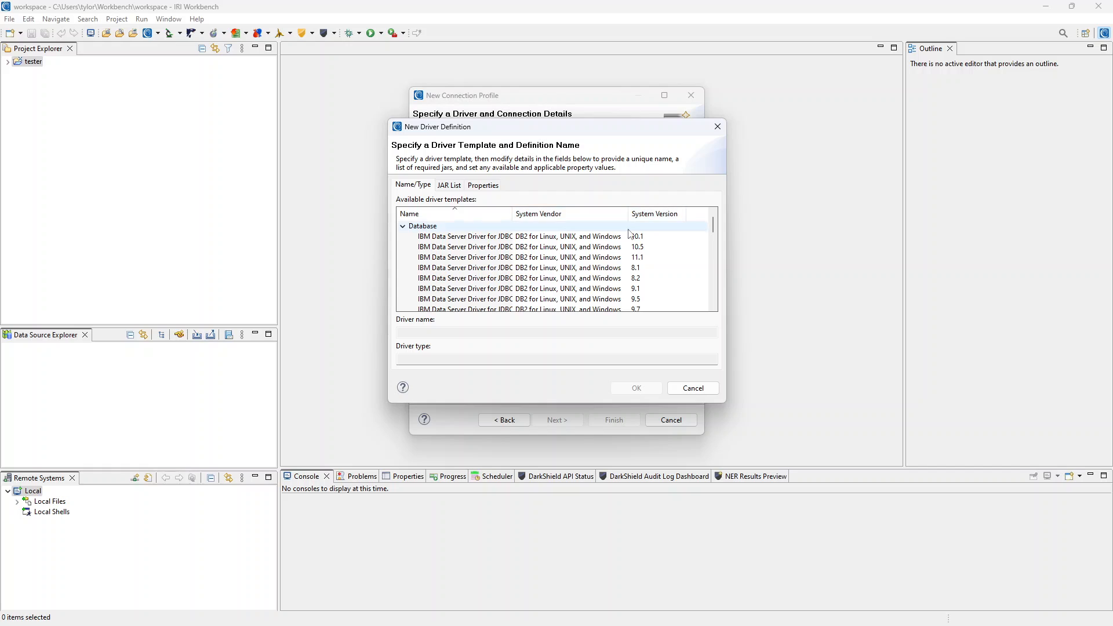
{"action": "left_click", "coordinate": [640, 256]}
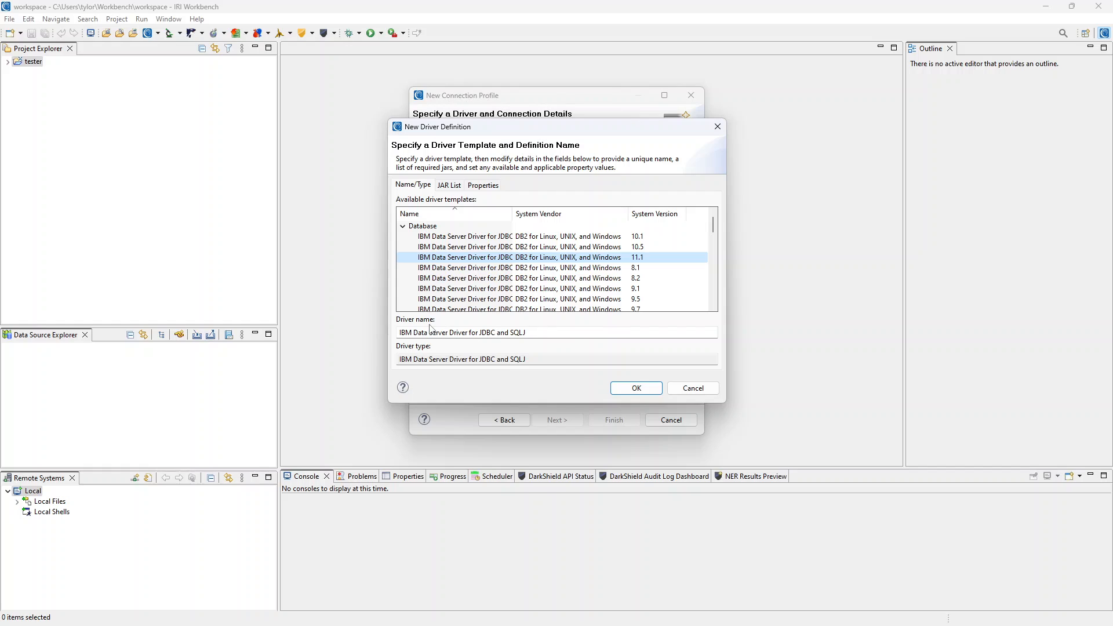
{"action": "left_click", "coordinate": [457, 187]}
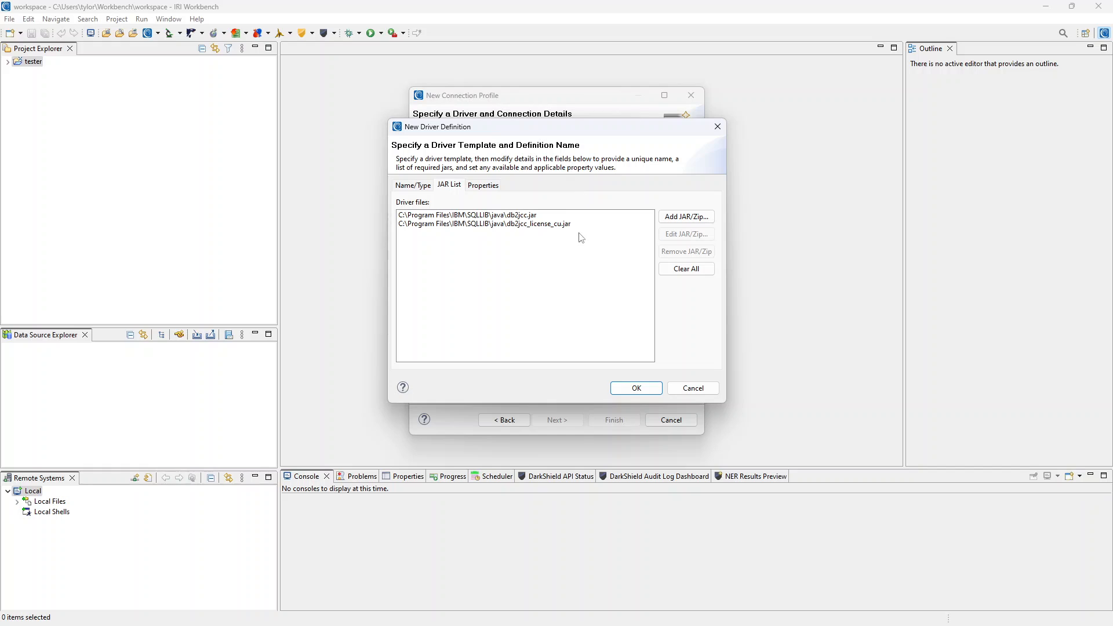
{"action": "left_click", "coordinate": [530, 224]}
{"action": "left_click", "coordinate": [686, 251]}
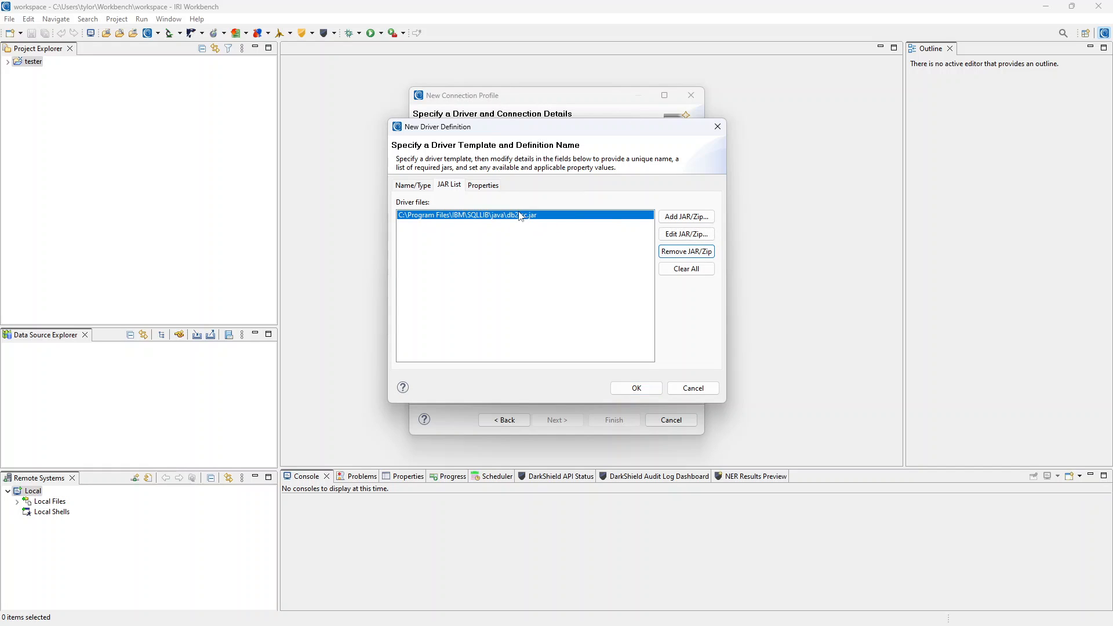
{"action": "left_click", "coordinate": [689, 251]}
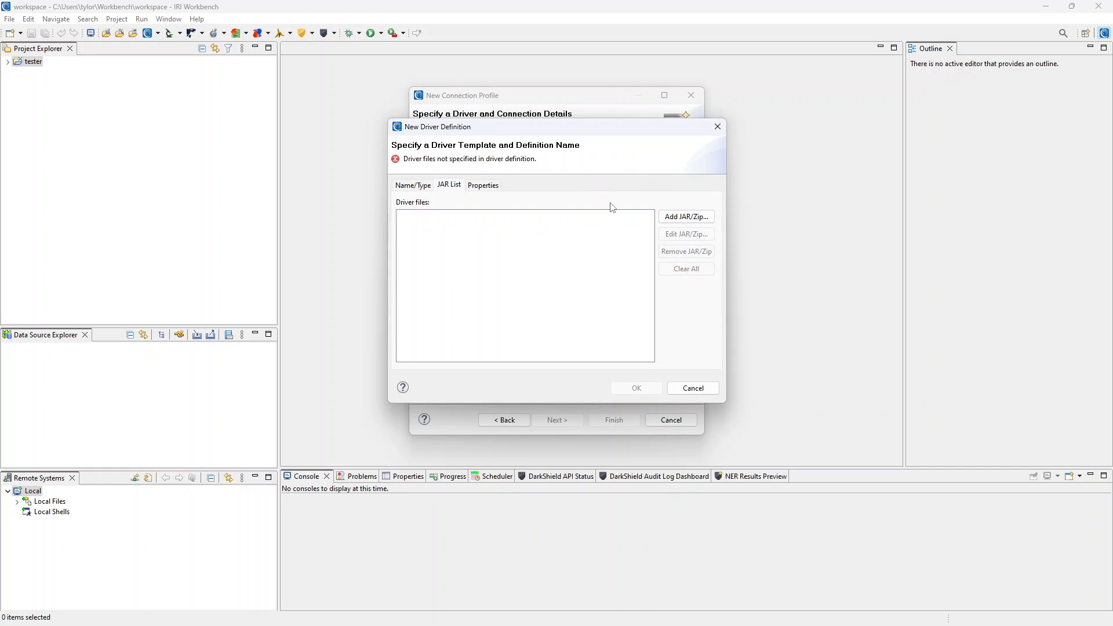
- Add the driver file db2jcc4.jar from C:\Program Files\IBM\SQLLIB\java to the driver definition
{"action": "left_click", "coordinate": [690, 223]}
{"action": "scroll", "coordinate": [578, 371], "scroll_direction": "down", "scroll_amount": 3}
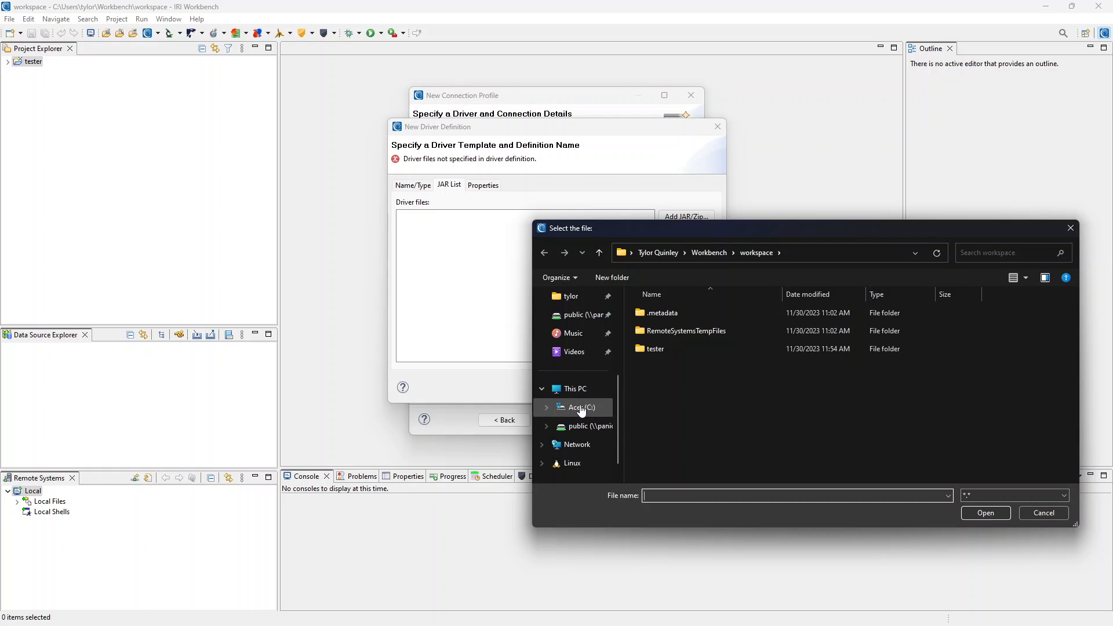
{"action": "left_click", "coordinate": [580, 408]}
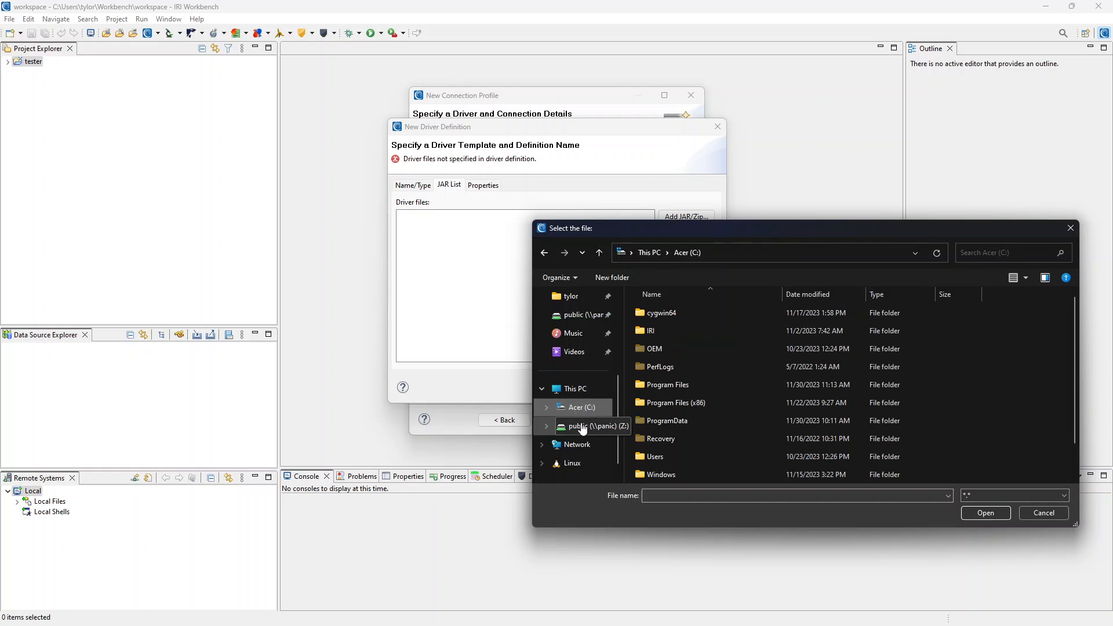
{"action": "double_click", "coordinate": [685, 387]}
{"action": "double_click", "coordinate": [694, 438]}
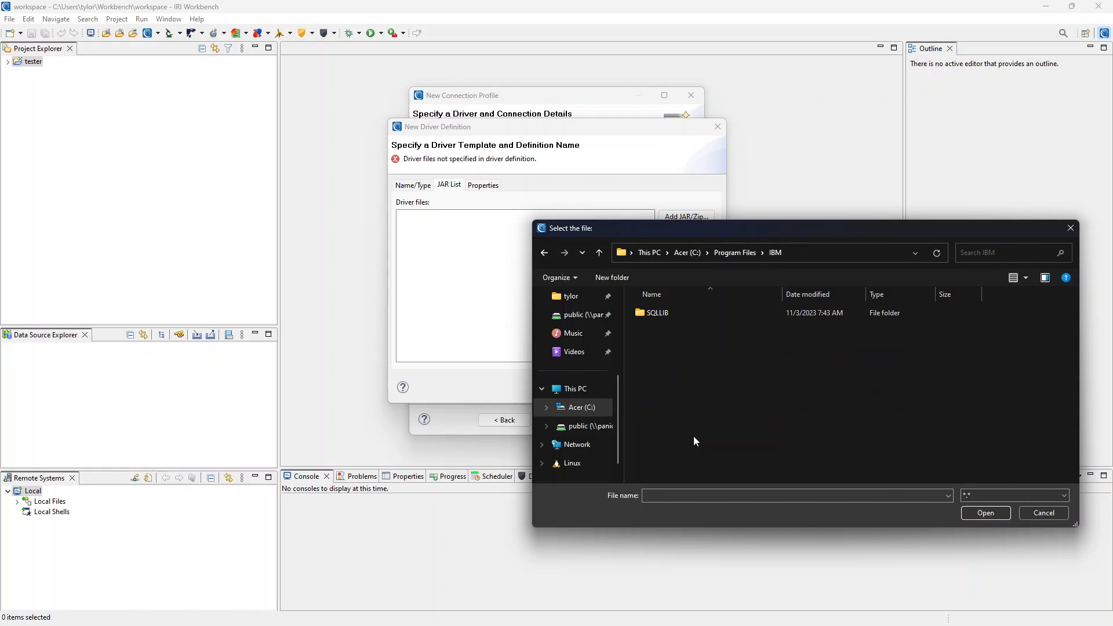
{"action": "double_click", "coordinate": [706, 315]}
{"action": "double_click", "coordinate": [683, 473]}
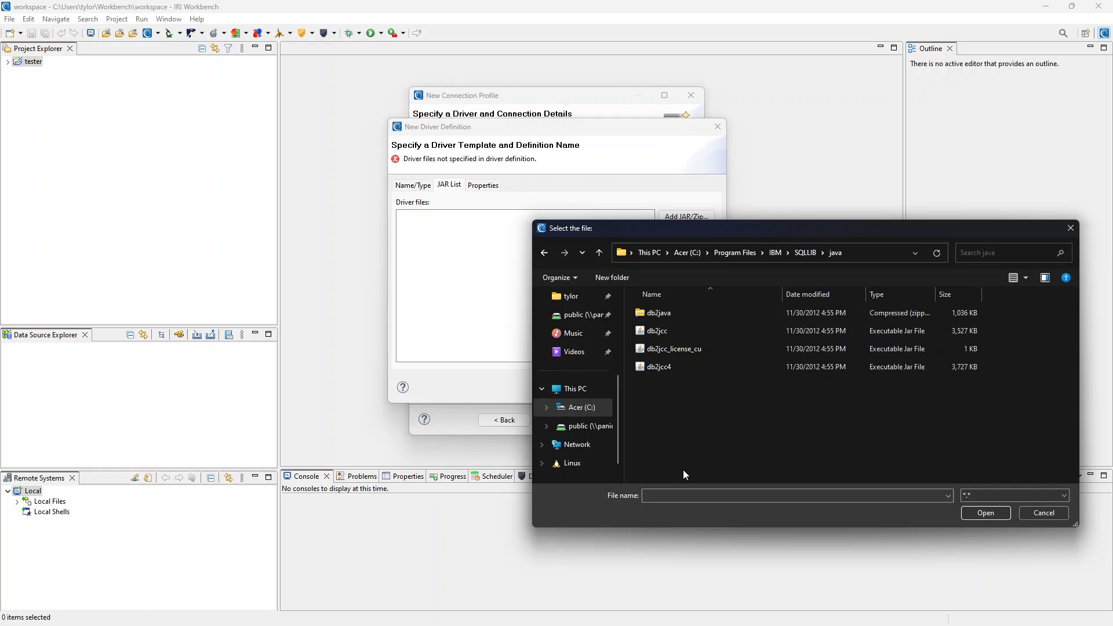
{"action": "left_click", "coordinate": [697, 363]}
{"action": "left_click", "coordinate": [981, 512]}
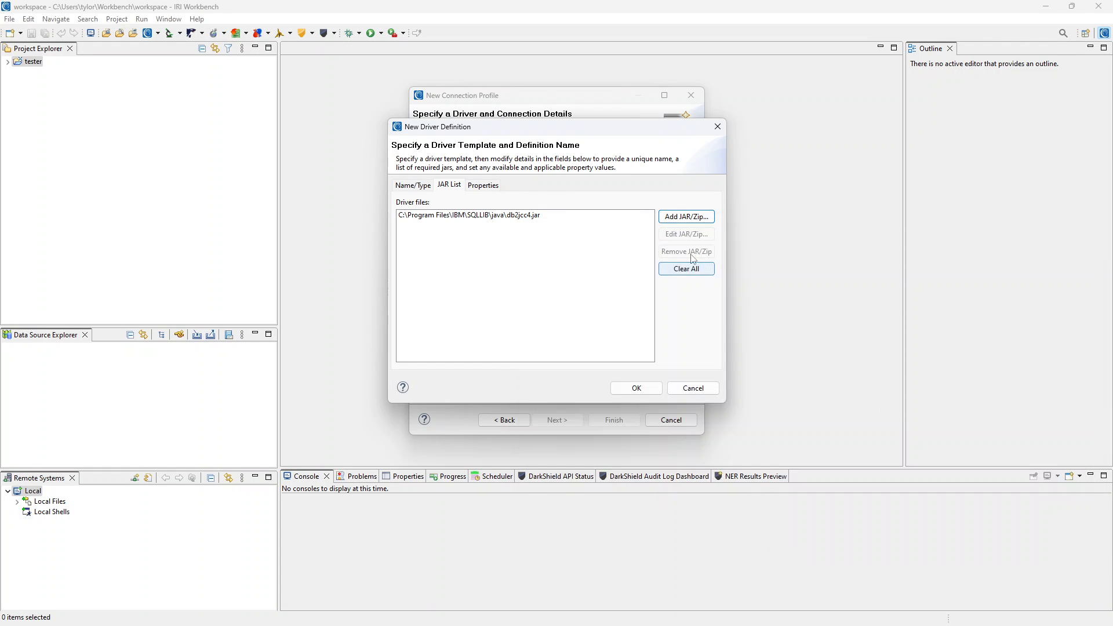
- Enter the database password and the user ID cosort in the driver definition's properties and accept the definition
{"action": "left_click", "coordinate": [490, 187]}
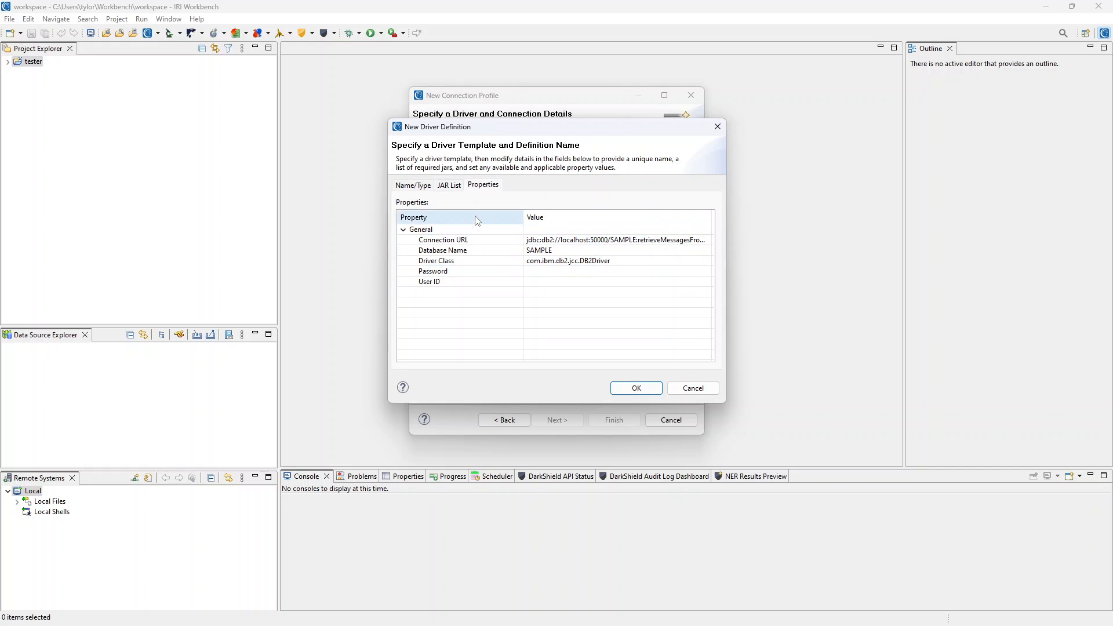
{"action": "left_click", "coordinate": [531, 271]}
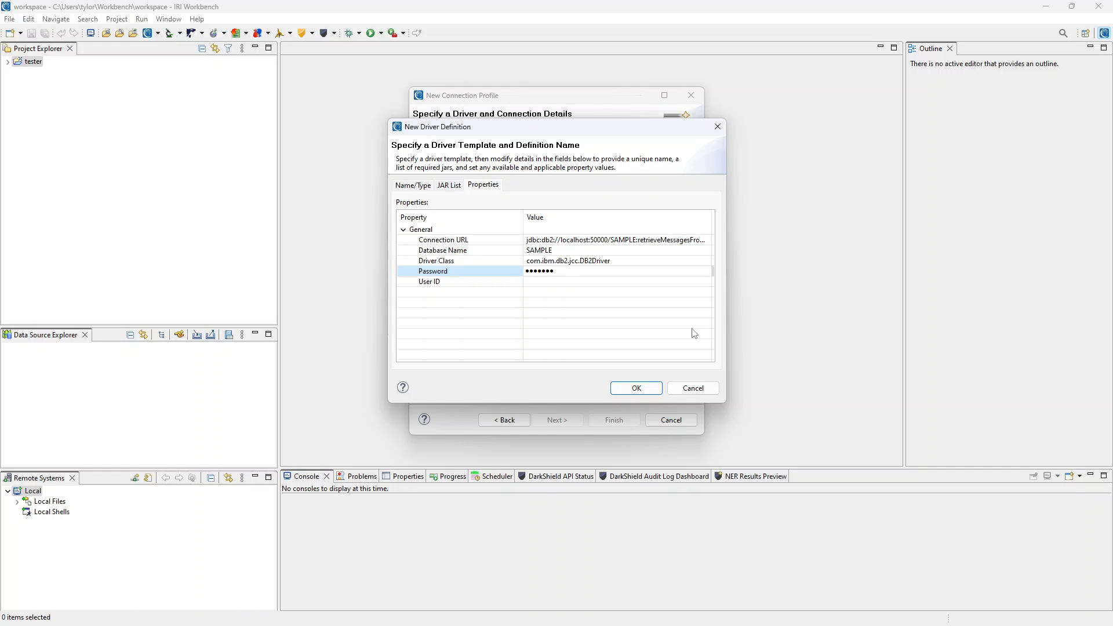
{"action": "left_click", "coordinate": [558, 282]}
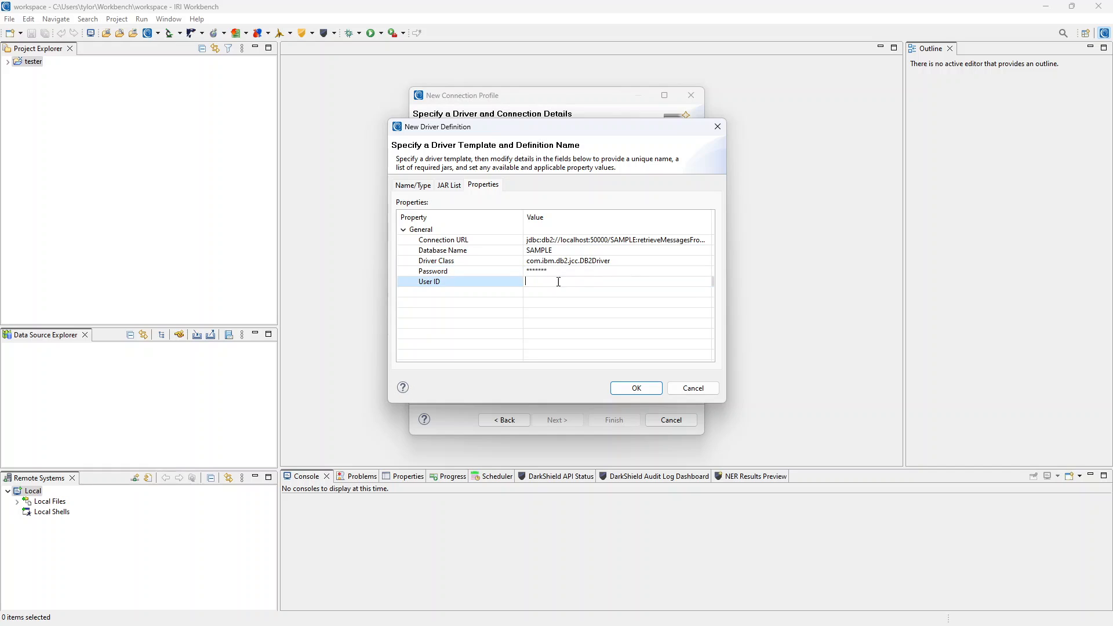
{"action": "left_click", "coordinate": [642, 390]}
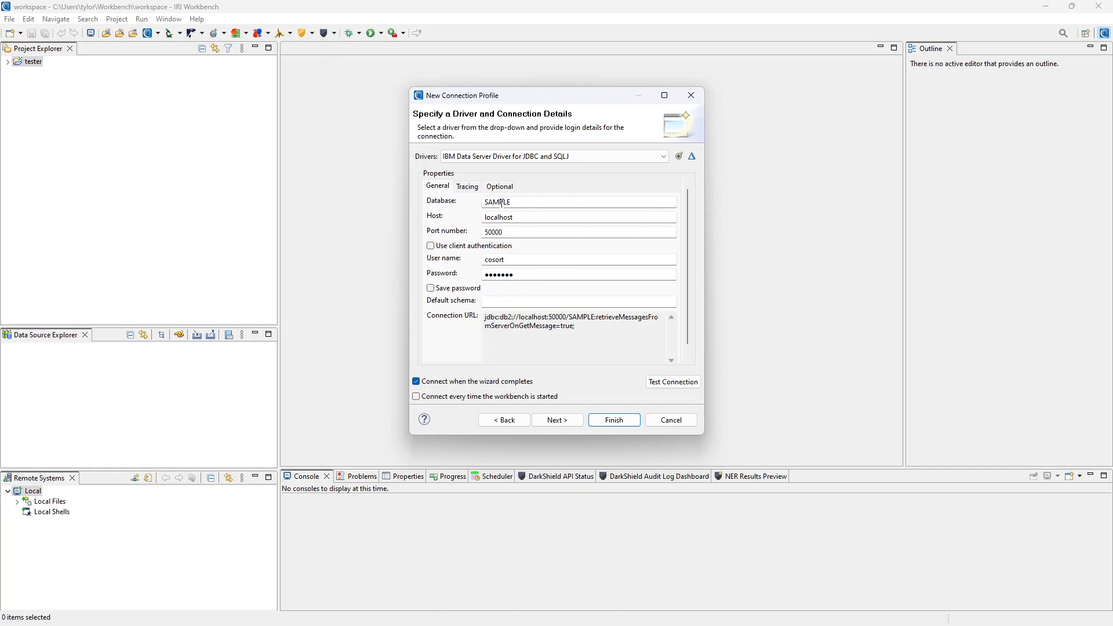
- Set the connection profile's host to exploder.iri.com
{"action": "double_click", "coordinate": [531, 215]}
{"action": "type", "text": "exploder.ioti"}
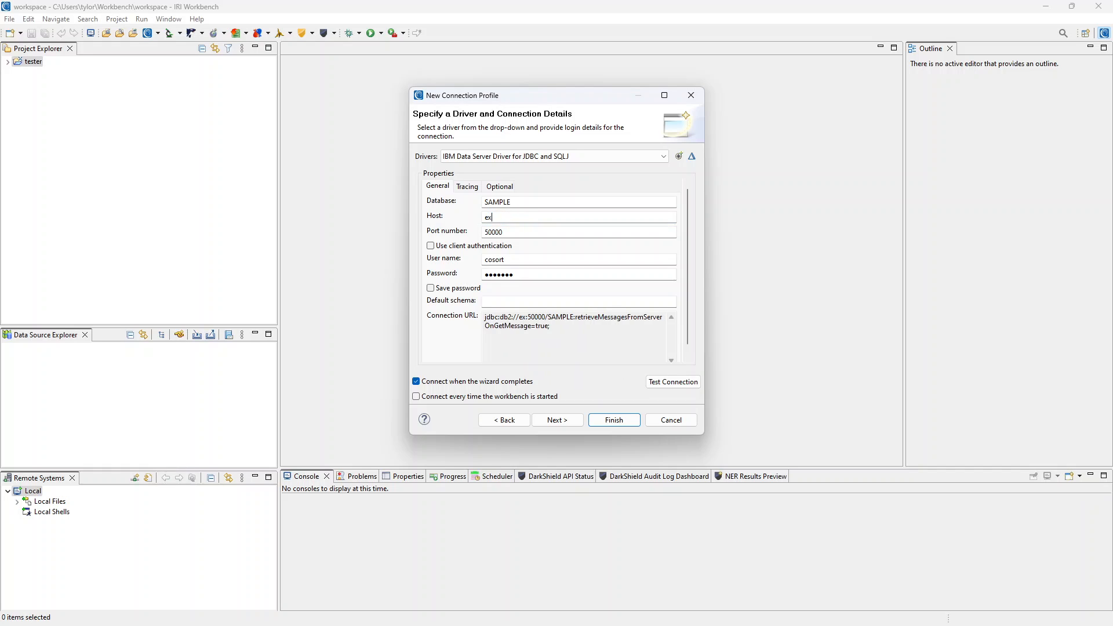
{"action": "key", "text": "BackSpace"}
{"action": "key", "text": "BackSpace"}
{"action": "key", "text": "BackSpace"}
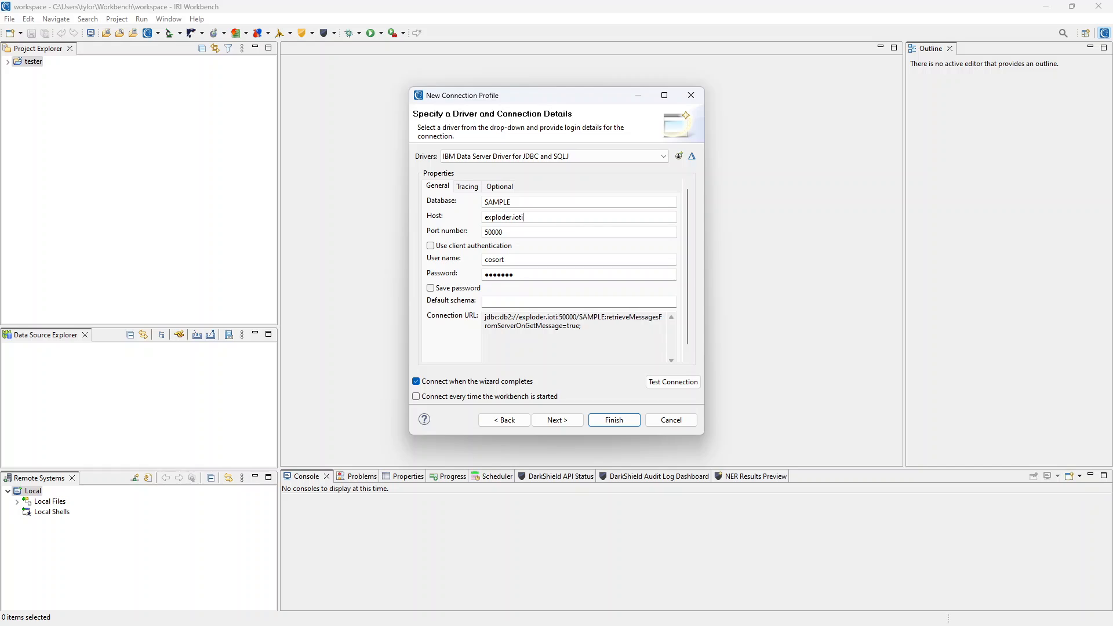
{"action": "type", "text": "ri"}
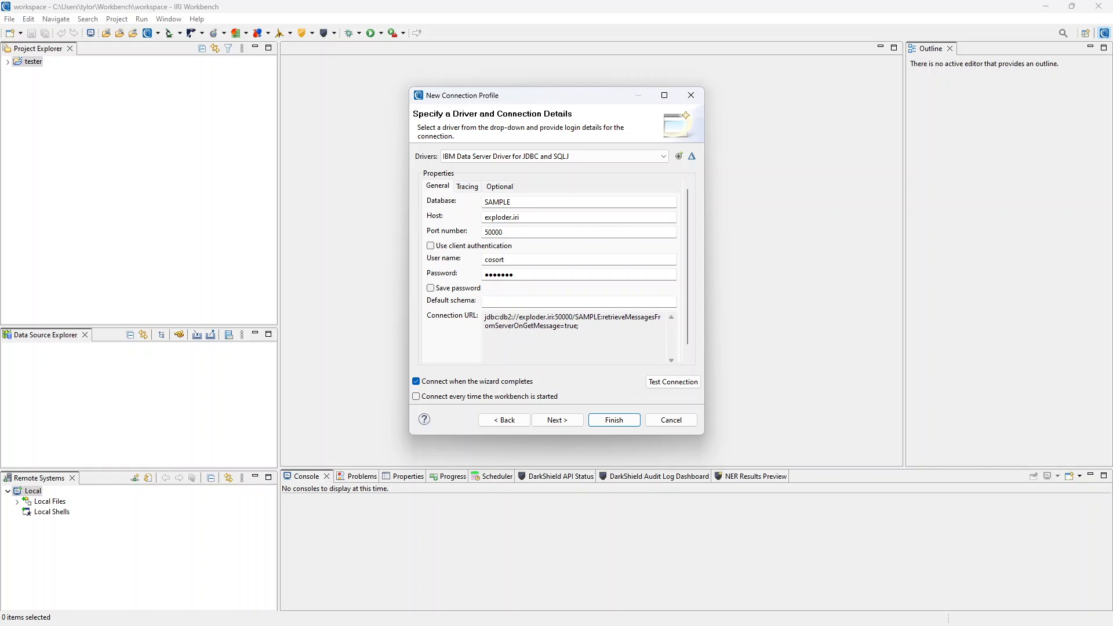
{"action": "type", "text": ".com"}
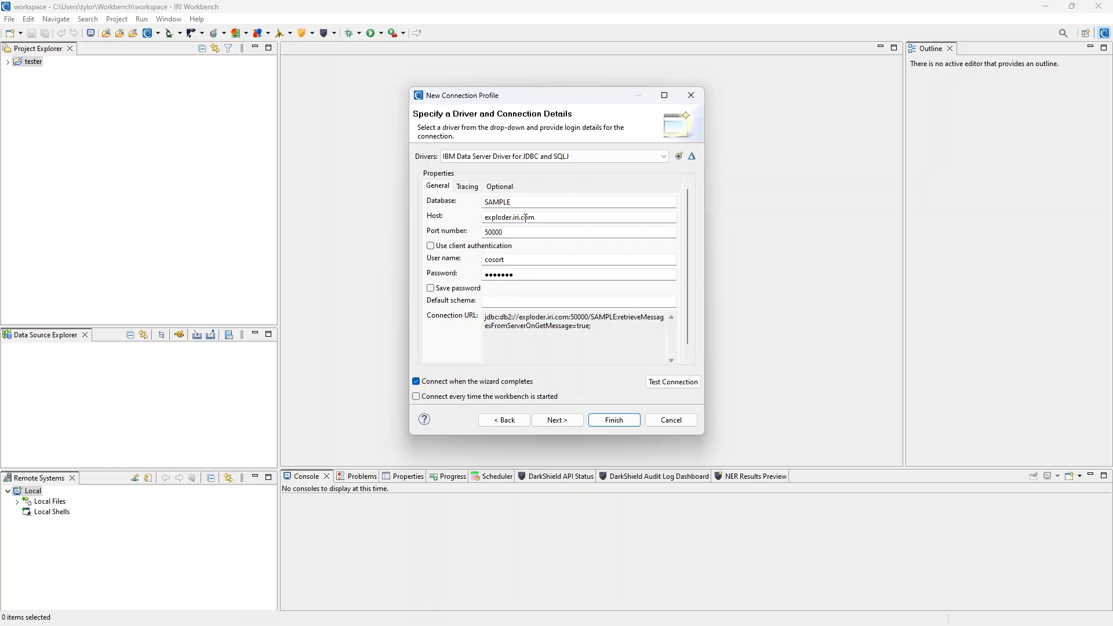
- Enable saving the password for the connection profile and test the connection
{"action": "left_click", "coordinate": [501, 233]}
{"action": "left_click", "coordinate": [431, 289]}
{"action": "left_click", "coordinate": [665, 384]}
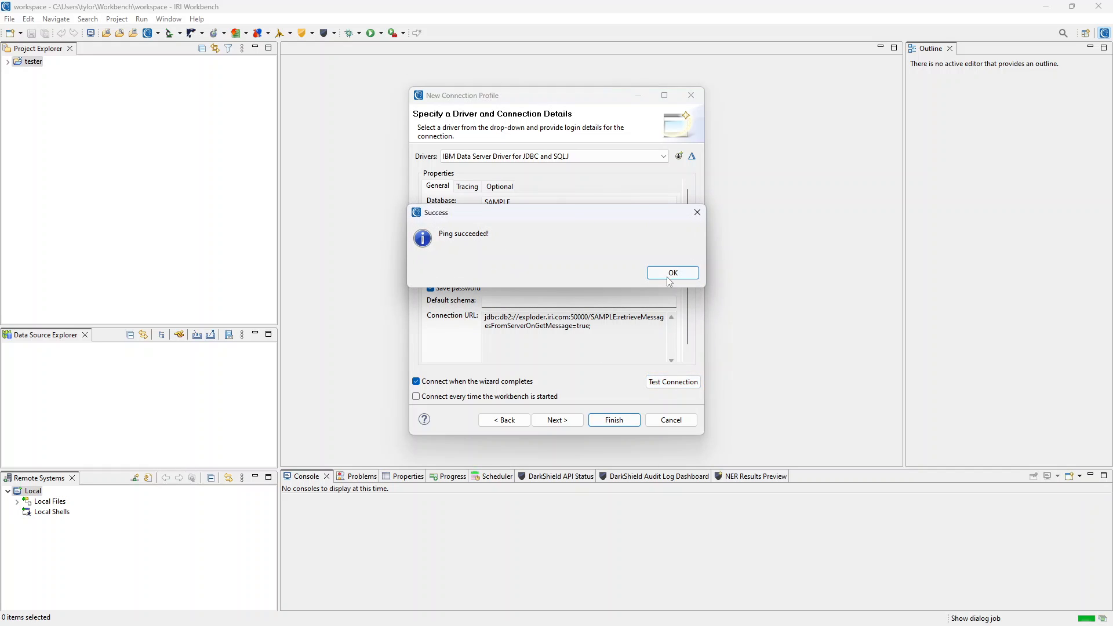
{"action": "left_click", "coordinate": [671, 274]}
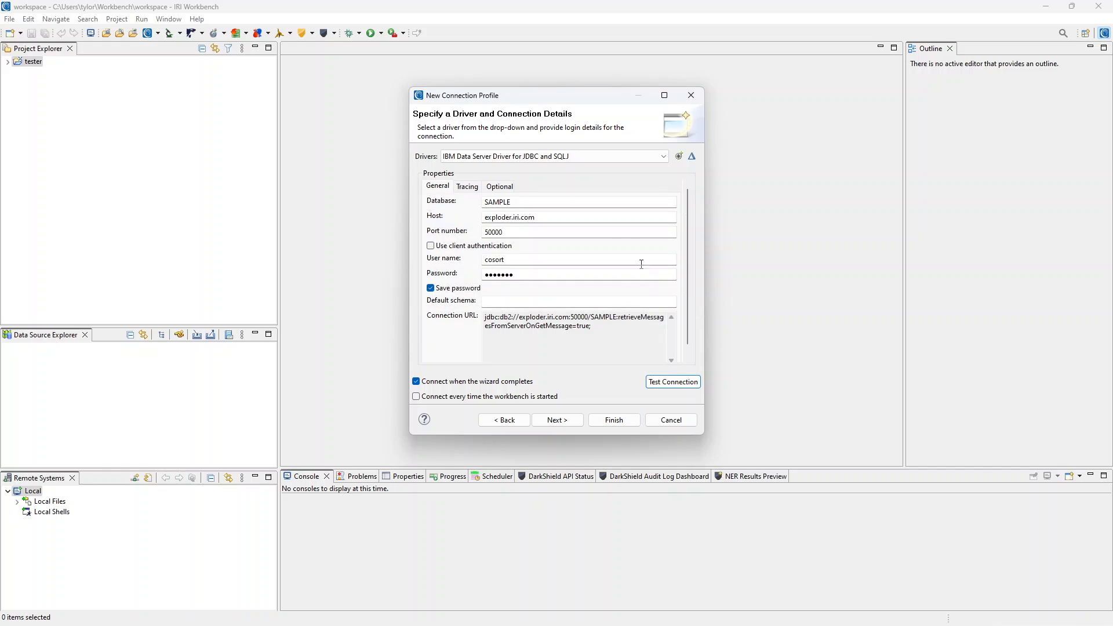
- Try the connection test with the port number set to 5000 and examine the detailed test output
{"action": "left_click", "coordinate": [521, 235]}
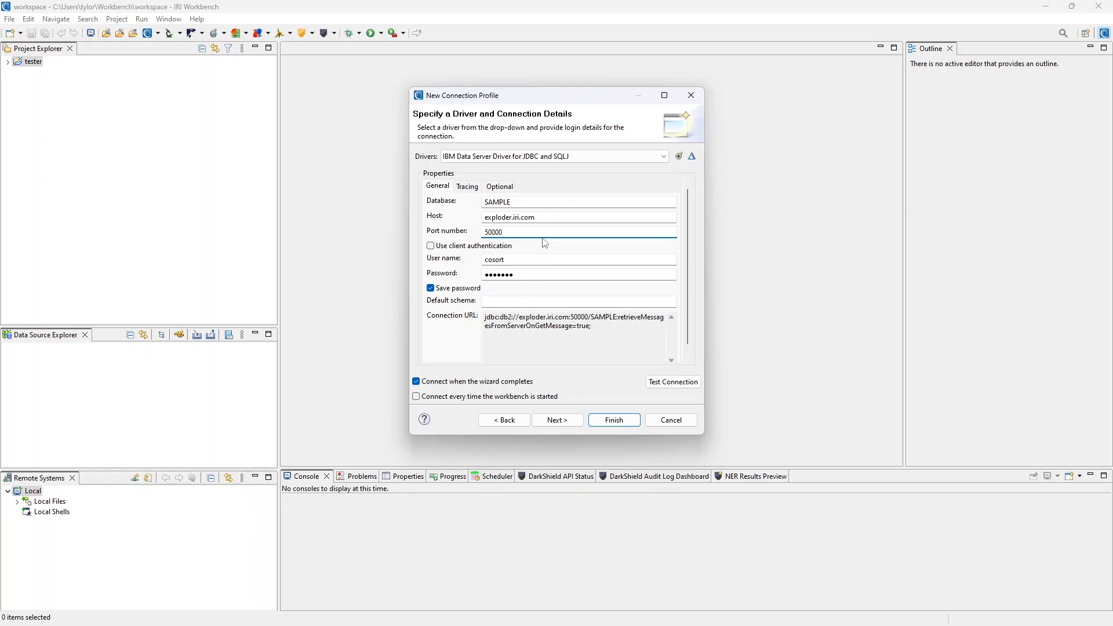
{"action": "key", "text": "BackSpace"}
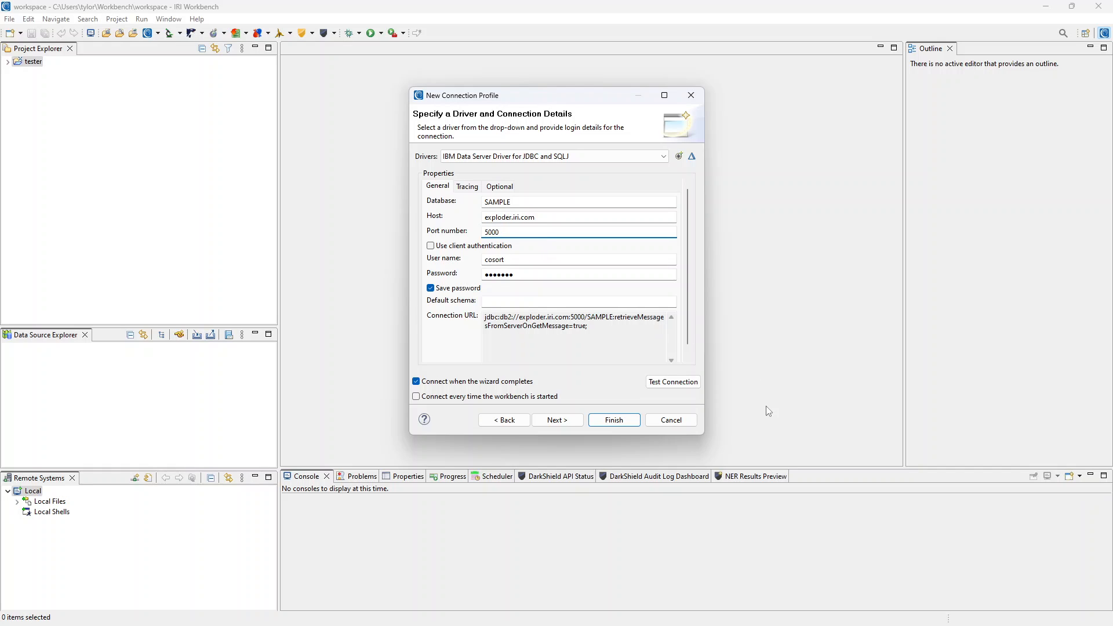
{"action": "left_click", "coordinate": [665, 382]}
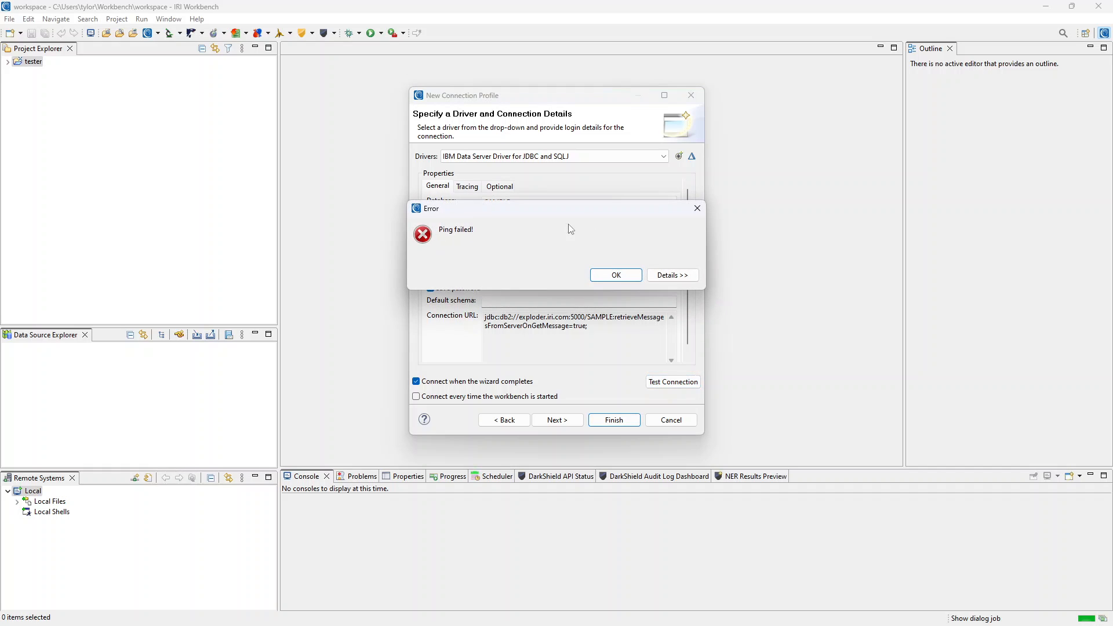
{"action": "left_click", "coordinate": [671, 274]}
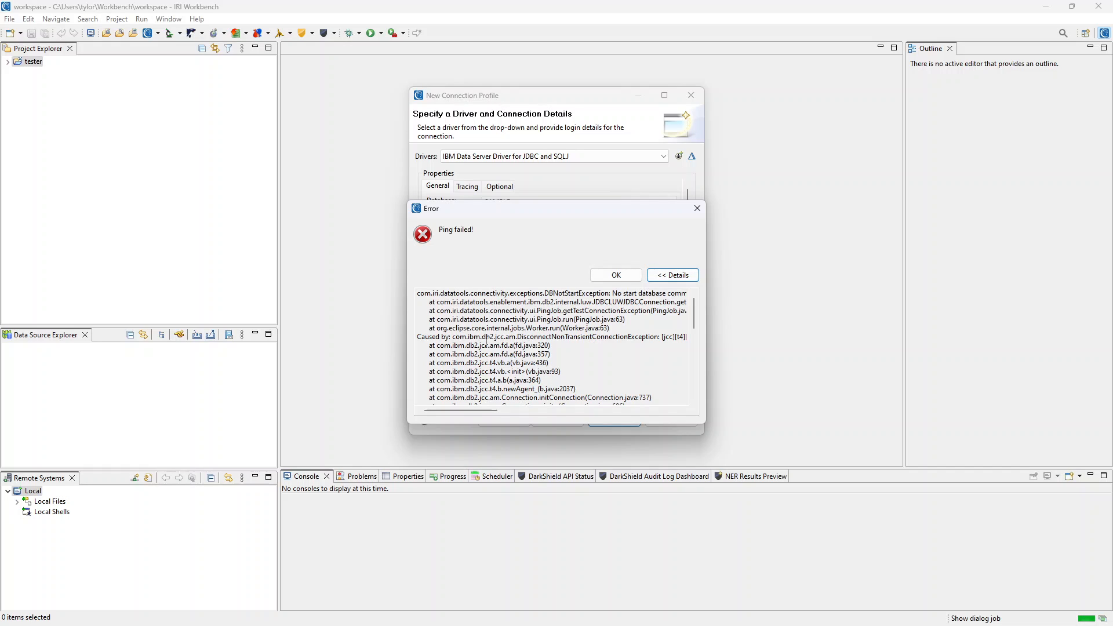
{"action": "mouse_move", "coordinate": [473, 411]}
{"action": "left_mouse_down"}
{"action": "mouse_move", "coordinate": [542, 413]}
{"action": "mouse_move", "coordinate": [444, 411]}
{"action": "left_mouse_up"}
{"action": "scroll", "coordinate": [522, 359], "scroll_direction": "down", "scroll_amount": 5}
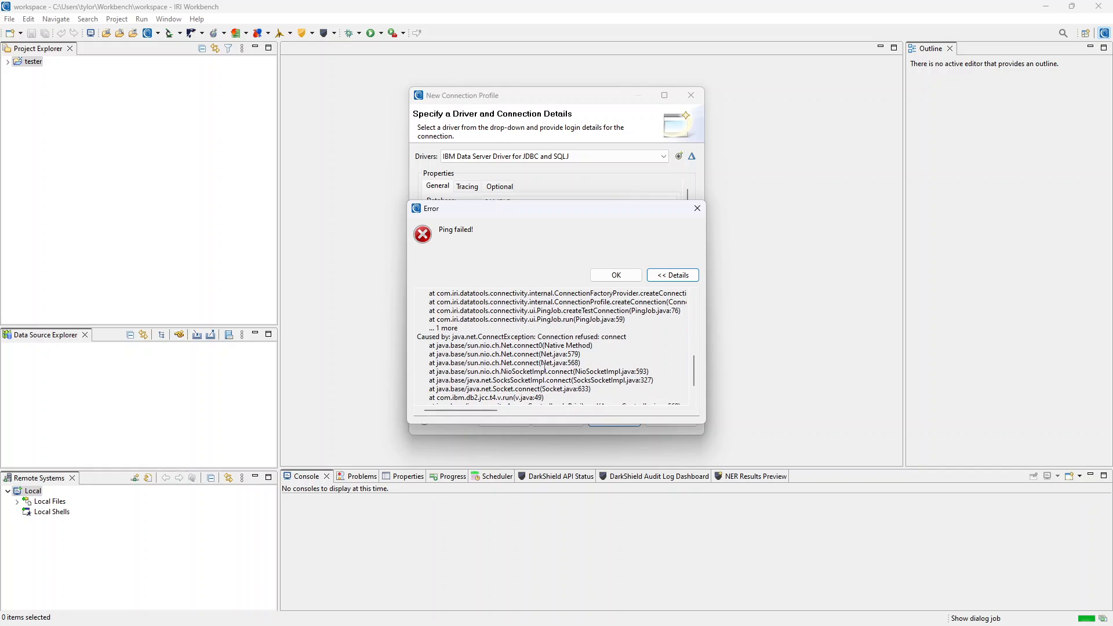
{"action": "left_click", "coordinate": [616, 276]}
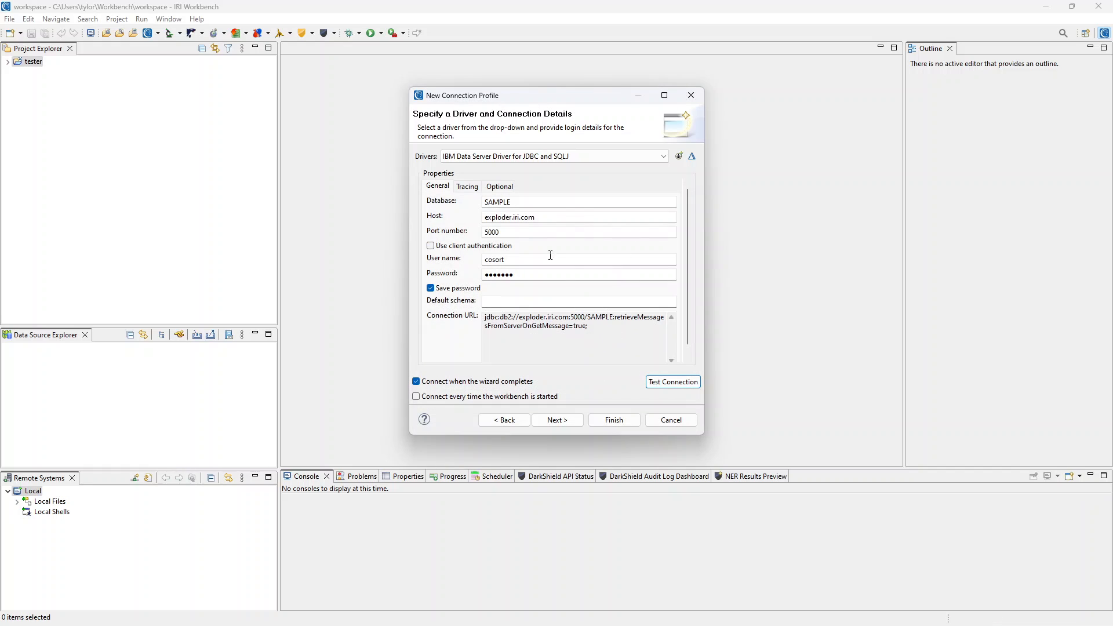
- Set the port number to 50000 and test the connection again
{"action": "left_click", "coordinate": [523, 237]}
{"action": "type", "text": "0"}
{"action": "left_click", "coordinate": [673, 382]}
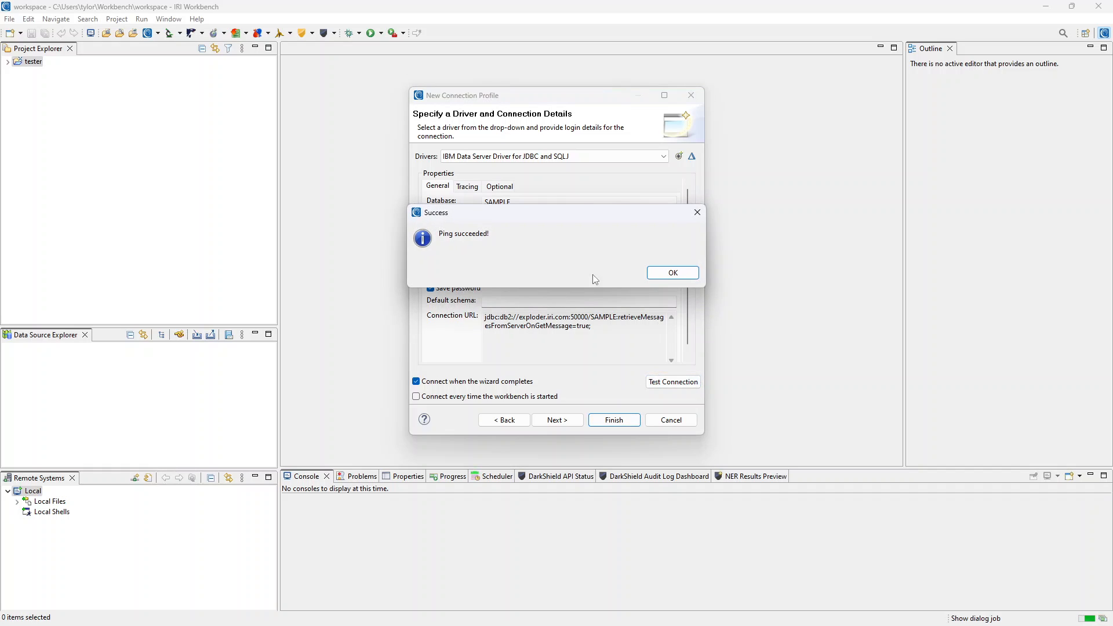
{"action": "left_click", "coordinate": [672, 273]}
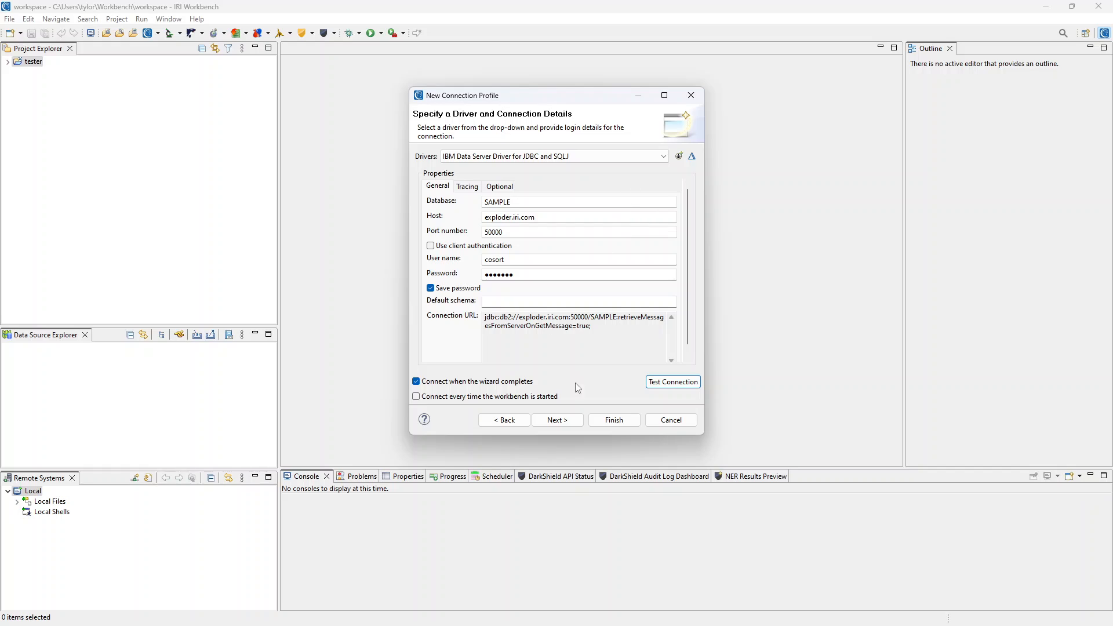
- Review the connection profile's summary and complete the profile
{"action": "left_click", "coordinate": [566, 422]}
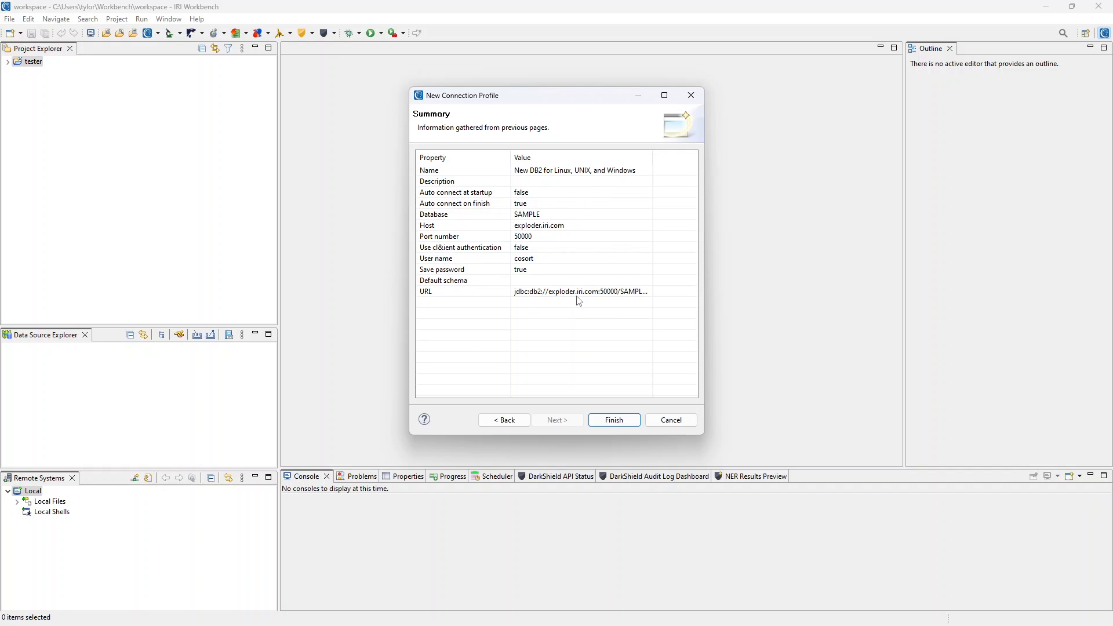
{"action": "left_click", "coordinate": [614, 420]}
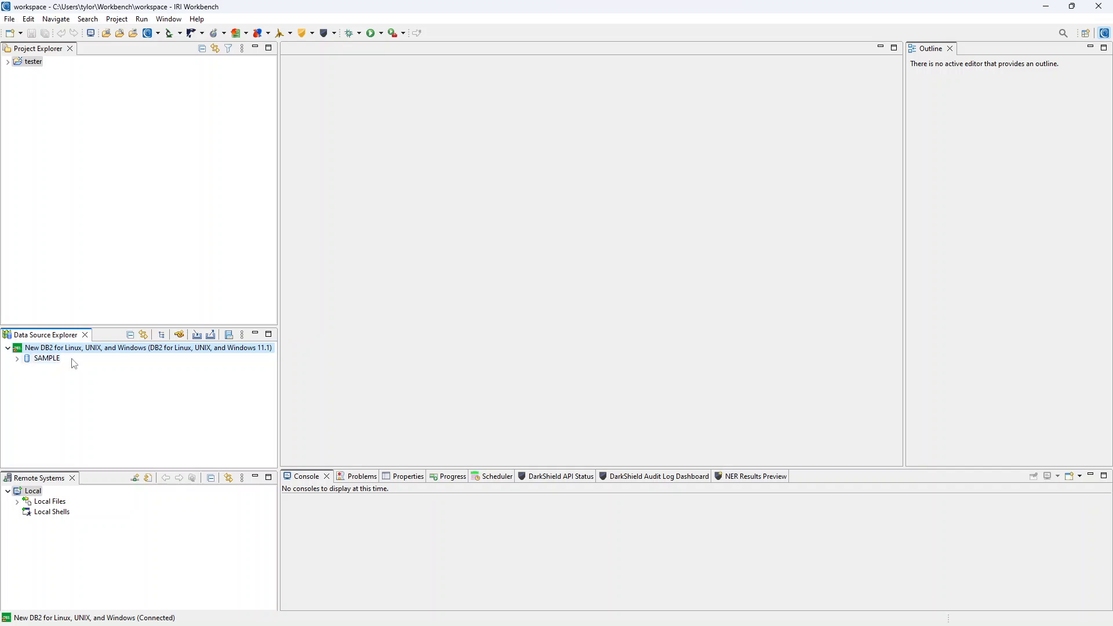
- Examine the tables of the COSORT schema in the SAMPLE database, then collapse the schema tree
{"action": "left_click", "coordinate": [17, 358]}
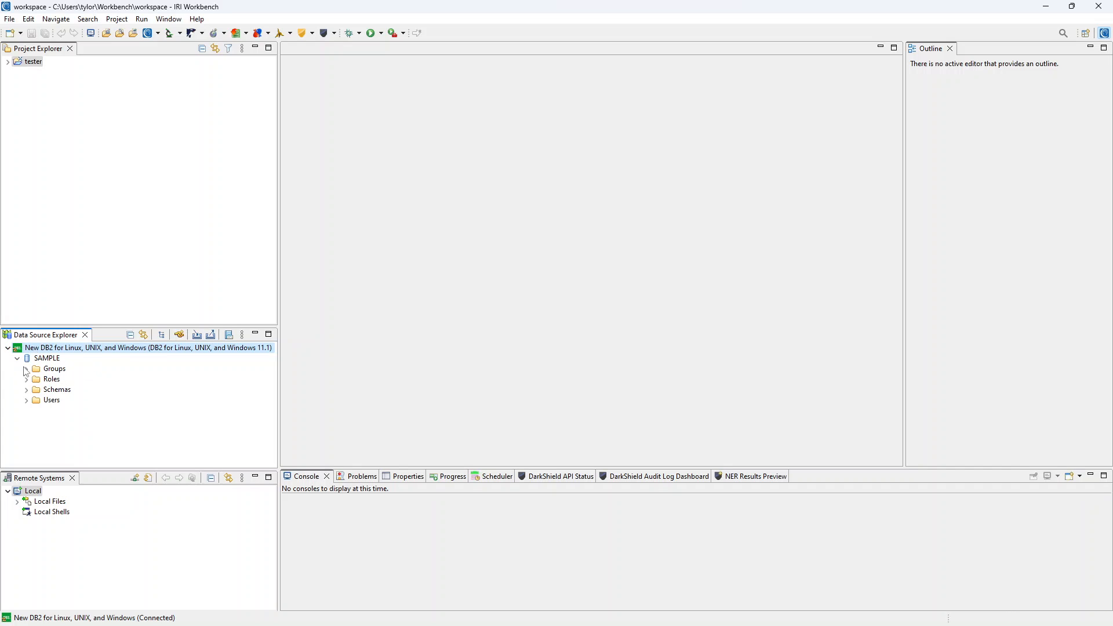
{"action": "left_click", "coordinate": [27, 390]}
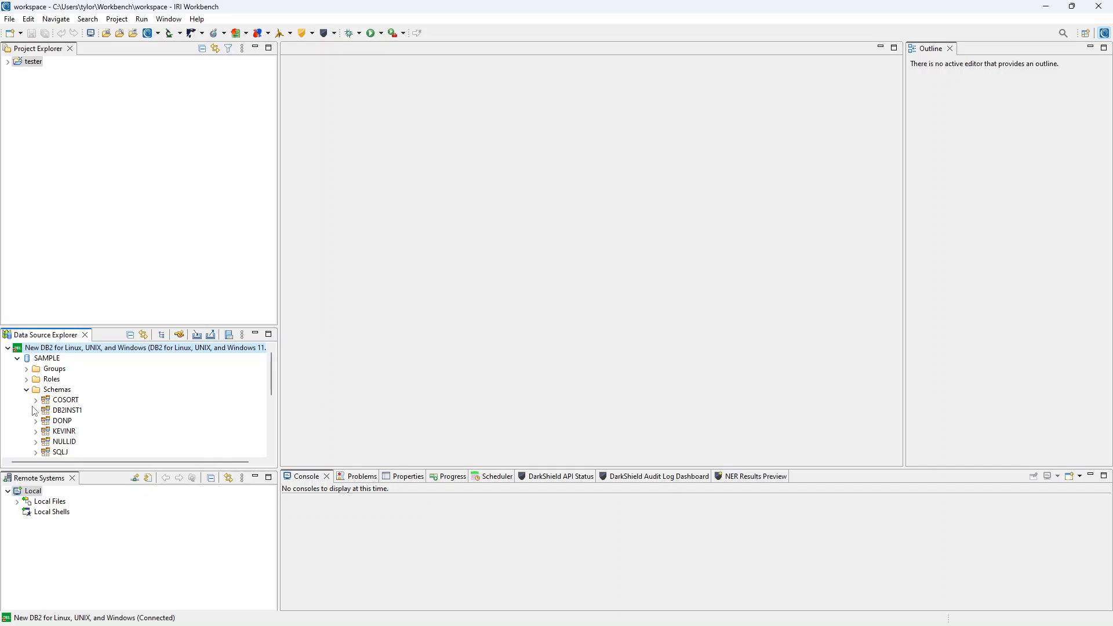
{"action": "left_click", "coordinate": [36, 401]}
{"action": "scroll", "coordinate": [37, 406], "scroll_direction": "down", "scroll_amount": 1}
{"action": "double_click", "coordinate": [72, 411]}
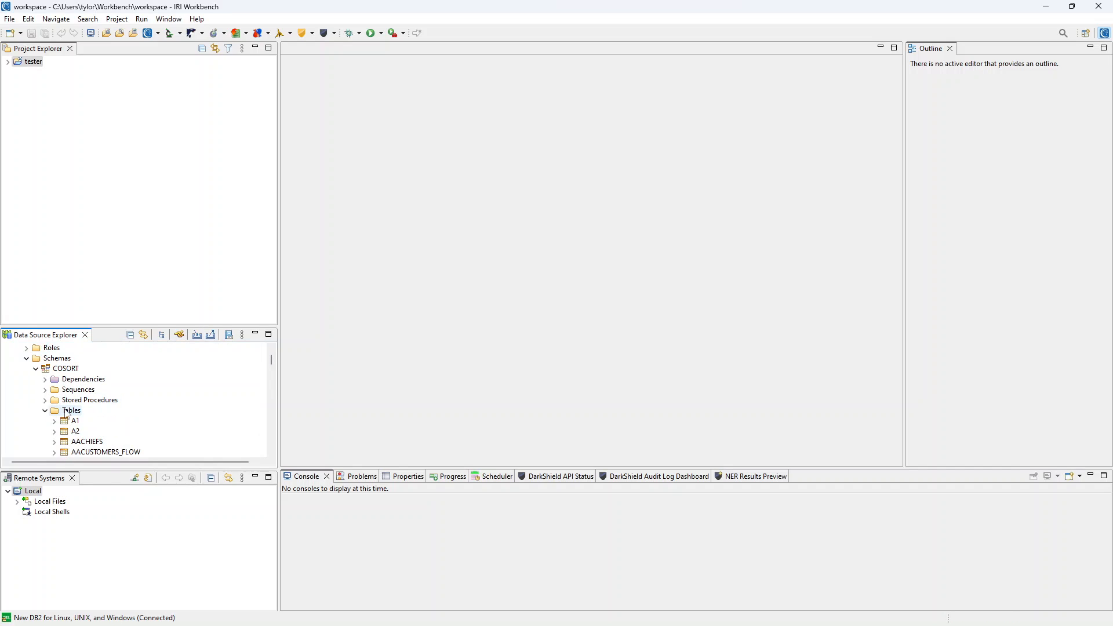
{"action": "scroll", "coordinate": [77, 413], "scroll_direction": "down", "scroll_amount": 1}
{"action": "scroll", "coordinate": [77, 414], "scroll_direction": "down", "scroll_amount": 1}
{"action": "scroll", "coordinate": [77, 414], "scroll_direction": "up", "scroll_amount": 2}
{"action": "left_click", "coordinate": [45, 411]}
{"action": "left_click", "coordinate": [36, 371]}
{"action": "left_click", "coordinate": [27, 360]}
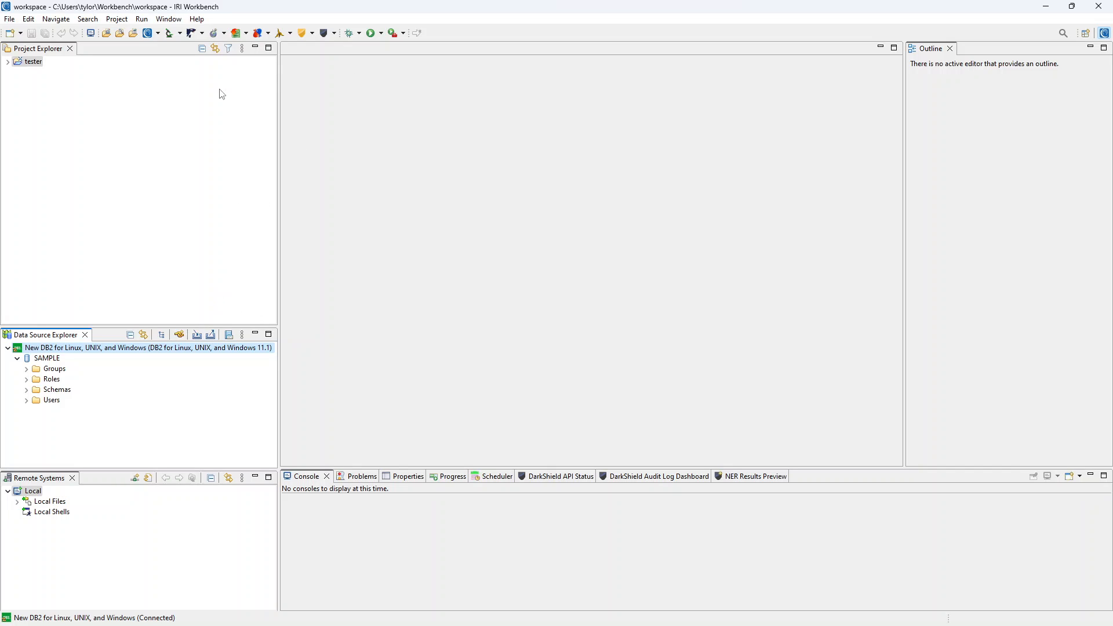
- Open the ODBC administrator and start a new user data source with the IBM DB2 ODBC DRIVER
{"action": "left_click", "coordinate": [200, 104]}
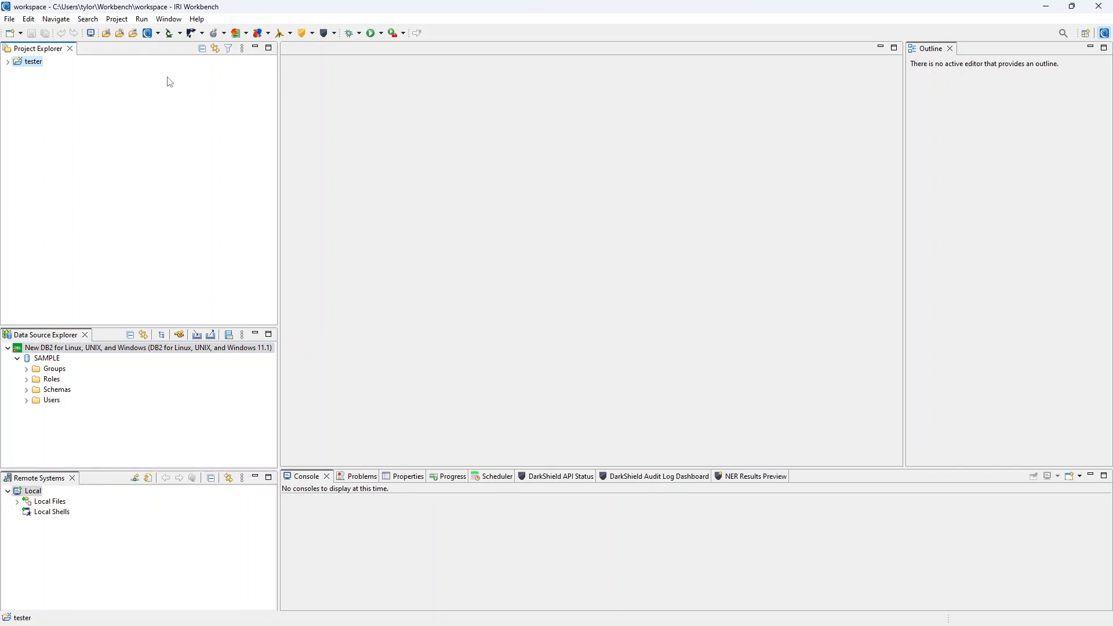
{"action": "left_click", "coordinate": [159, 34]}
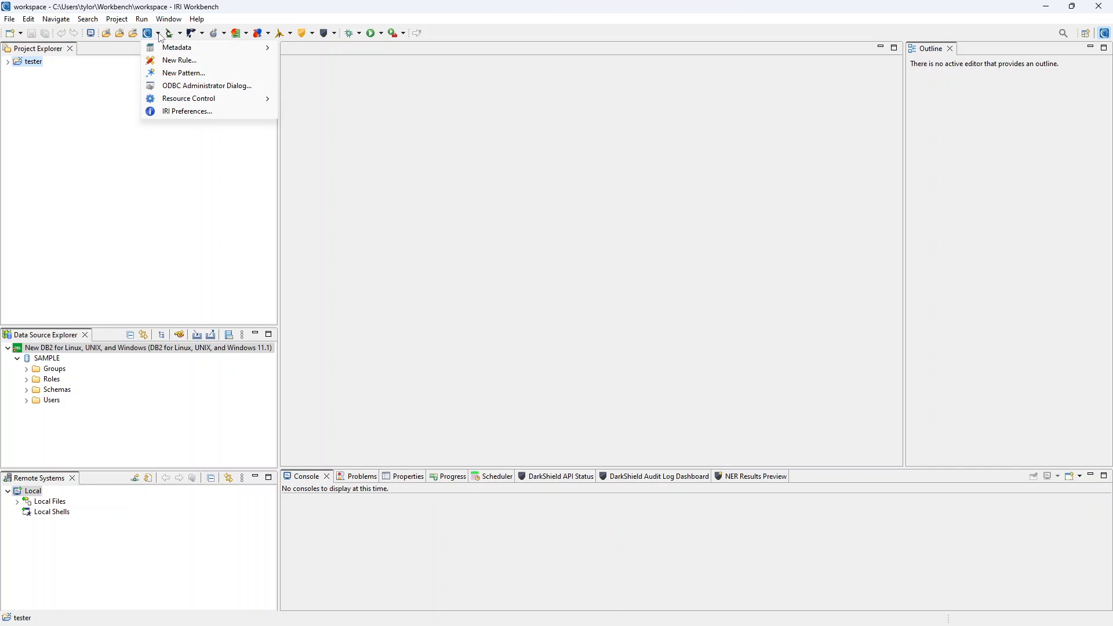
{"action": "left_click", "coordinate": [210, 87]}
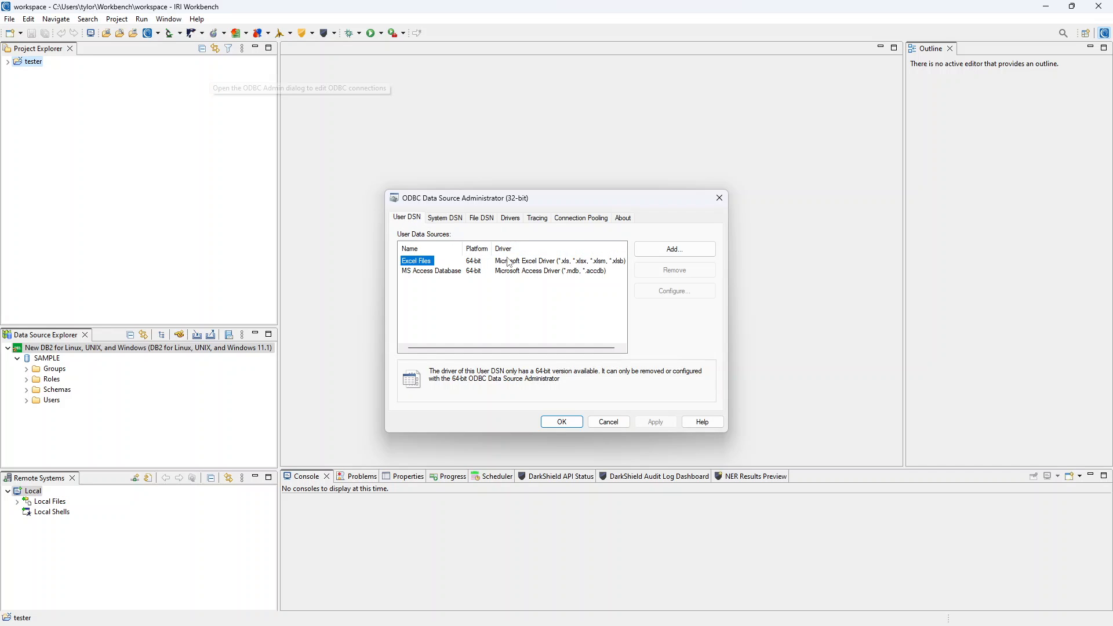
{"action": "left_click", "coordinate": [681, 256]}
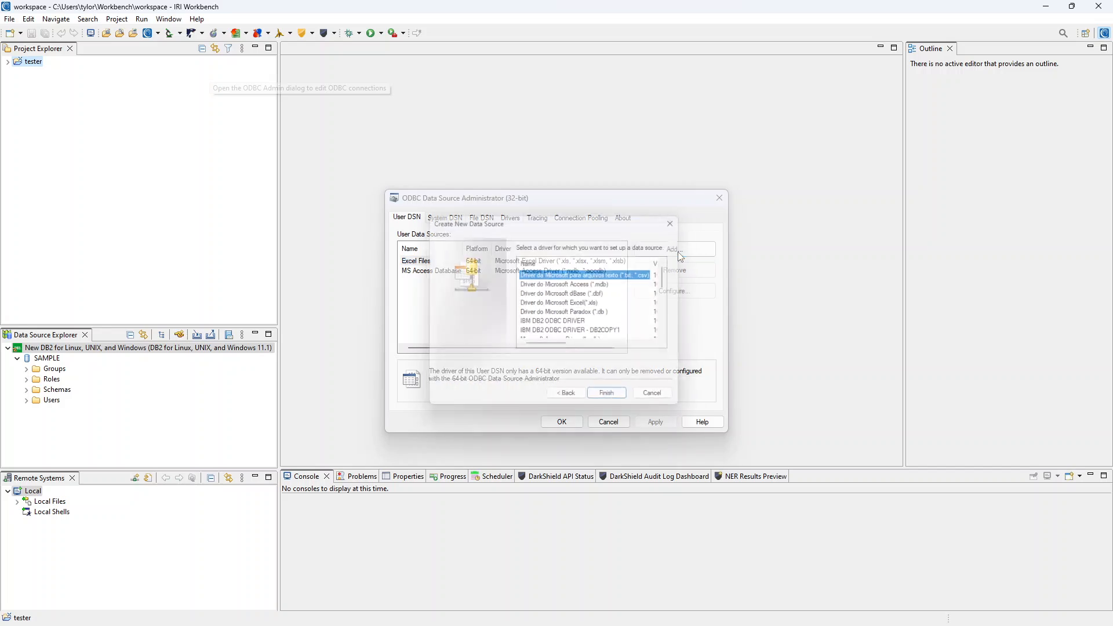
{"action": "left_click", "coordinate": [547, 328]}
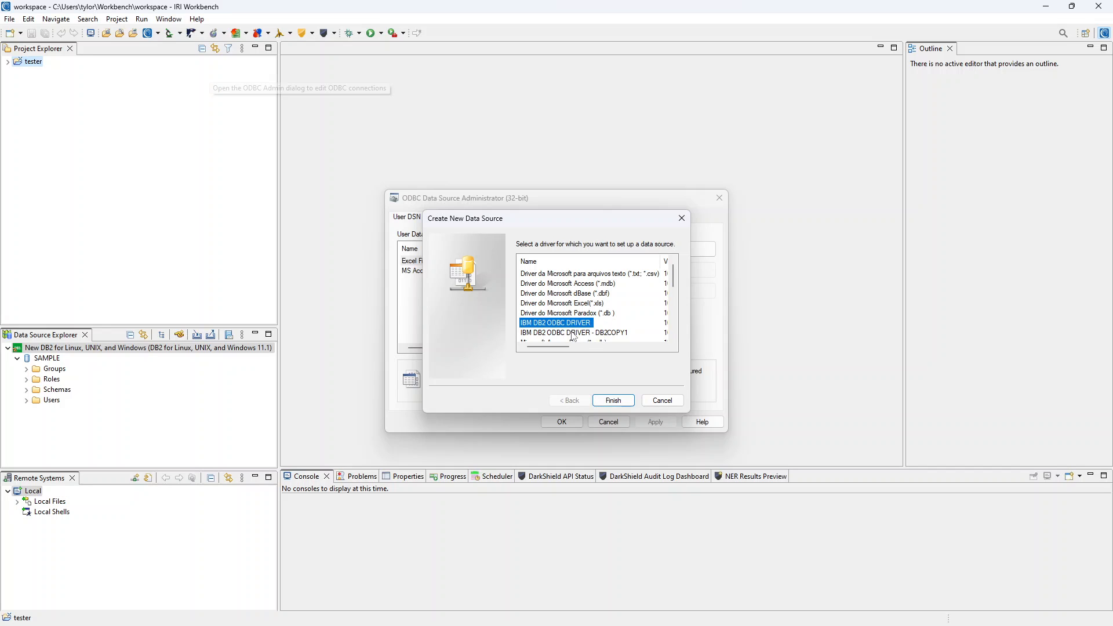
{"action": "left_click", "coordinate": [616, 406]}
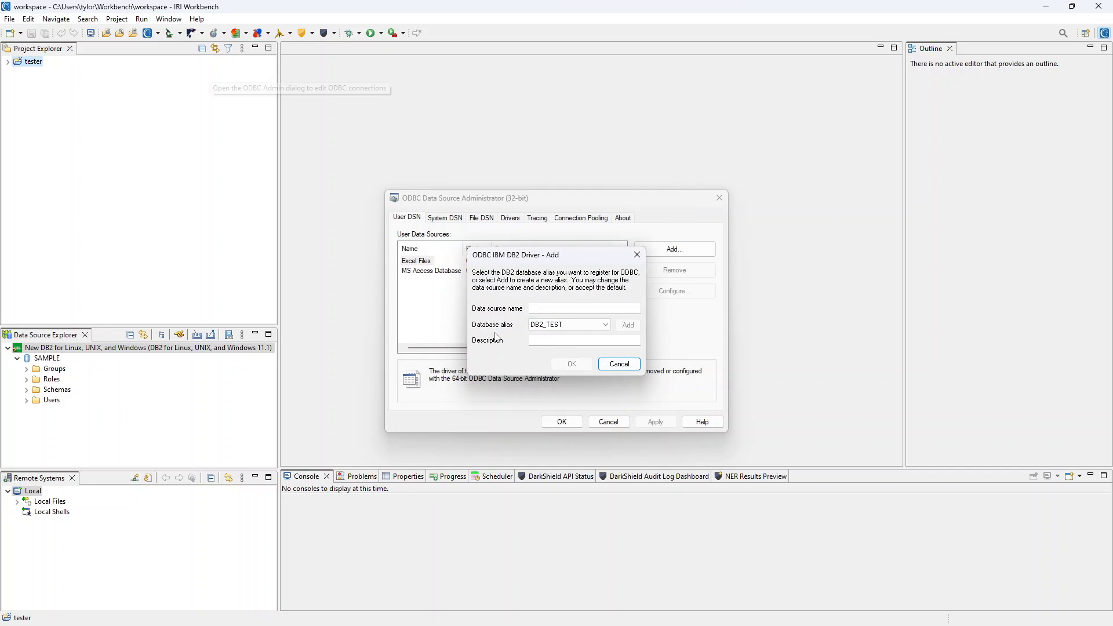
- Register the DB2_TEST database alias as the ODBC data source, leaving its name and description blank
{"action": "left_click", "coordinate": [591, 326]}
{"action": "left_click", "coordinate": [592, 326]}
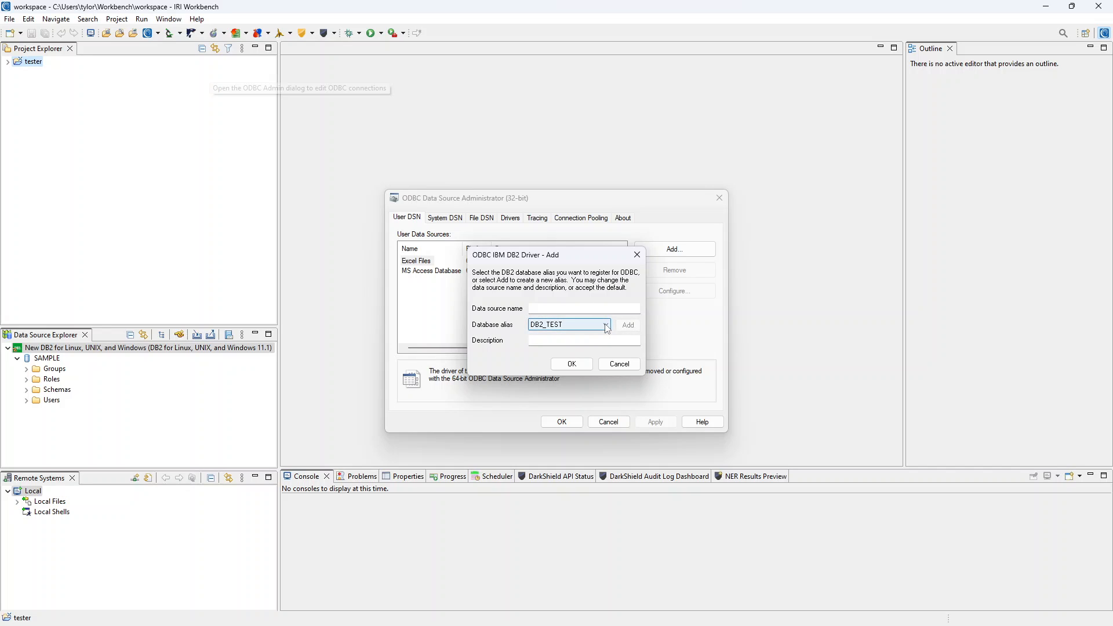
{"action": "left_click", "coordinate": [574, 364]}
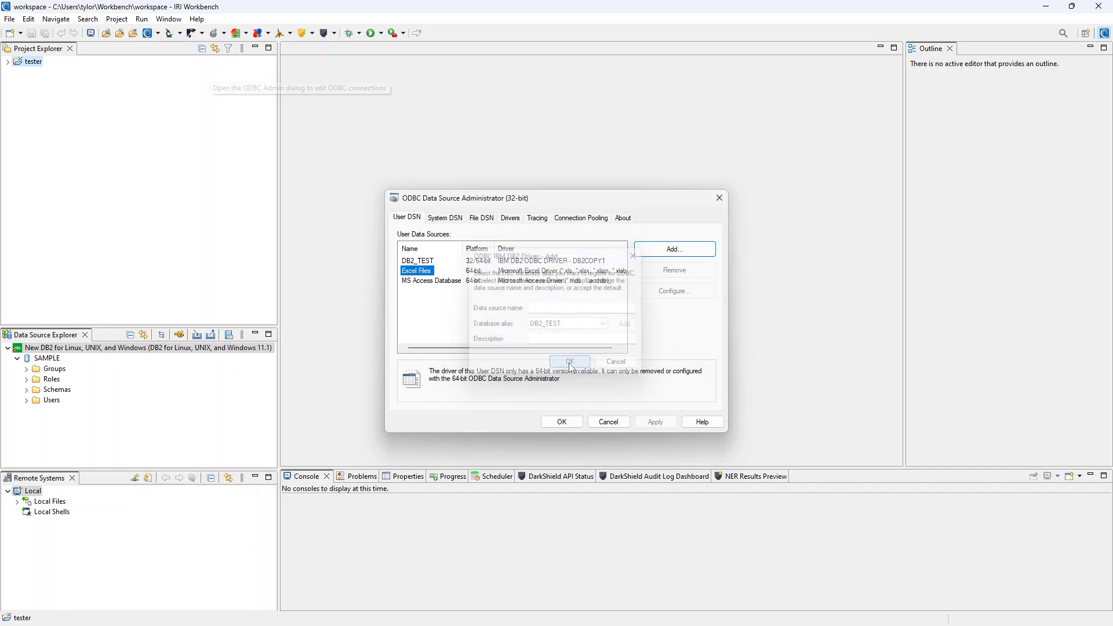
- Open the DB2_TEST data source configuration and examine its login fields, password saving option and advanced CLI parameters
{"action": "double_click", "coordinate": [425, 262]}
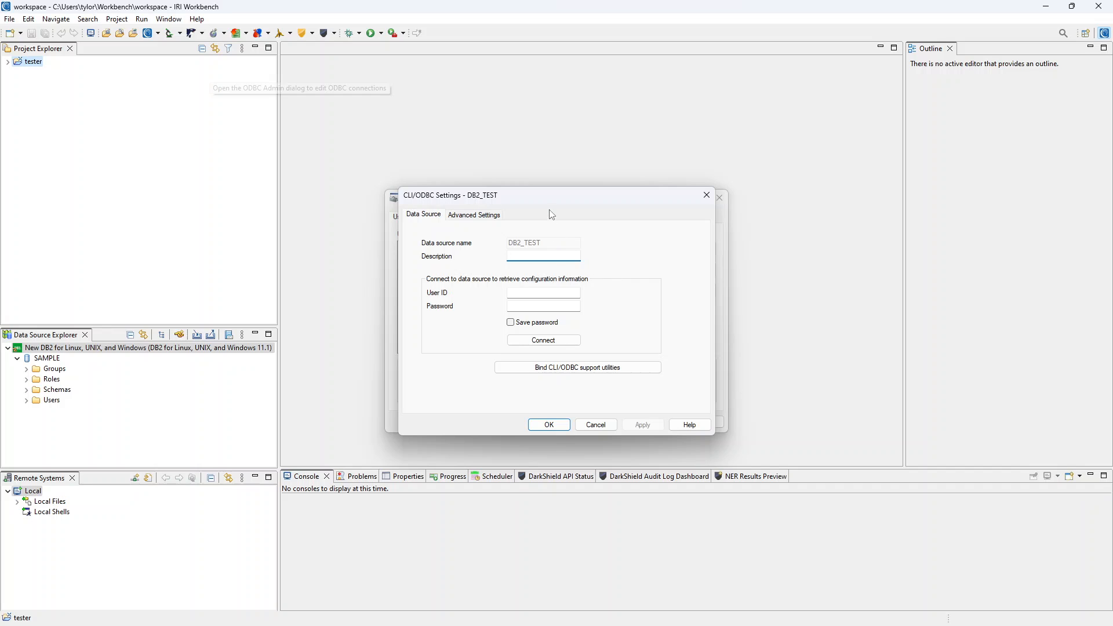
{"action": "left_click_drag", "start_coordinate": [551, 203], "coordinate": [599, 202]}
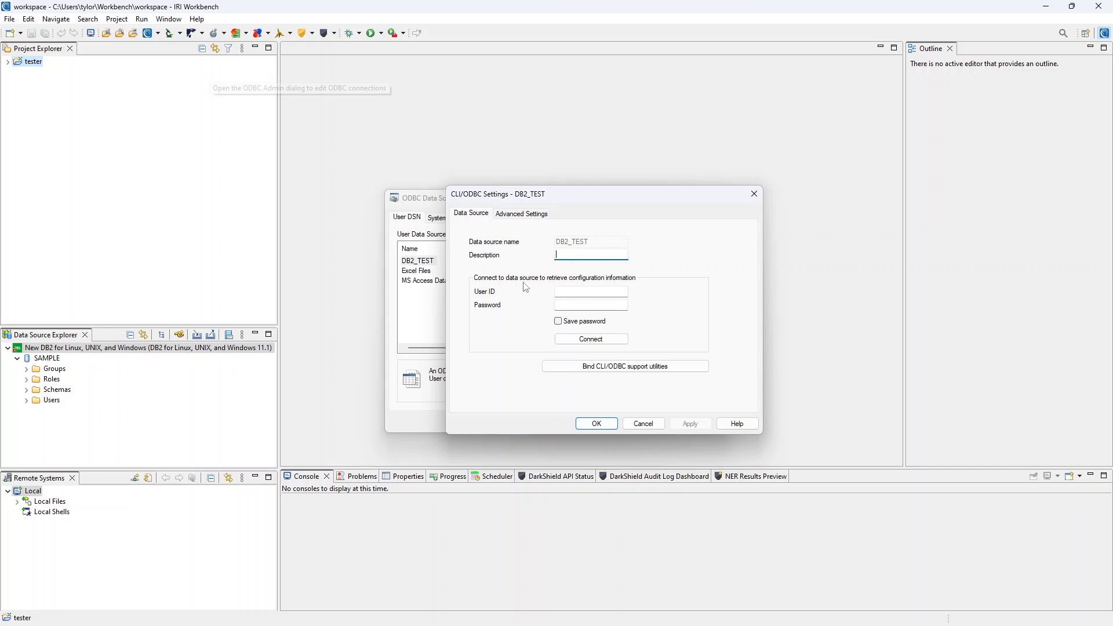
{"action": "left_click", "coordinate": [576, 291]}
{"action": "key", "text": "Tab"}
{"action": "left_click", "coordinate": [558, 321]}
{"action": "left_click", "coordinate": [645, 363]}
{"action": "left_click", "coordinate": [531, 215]}
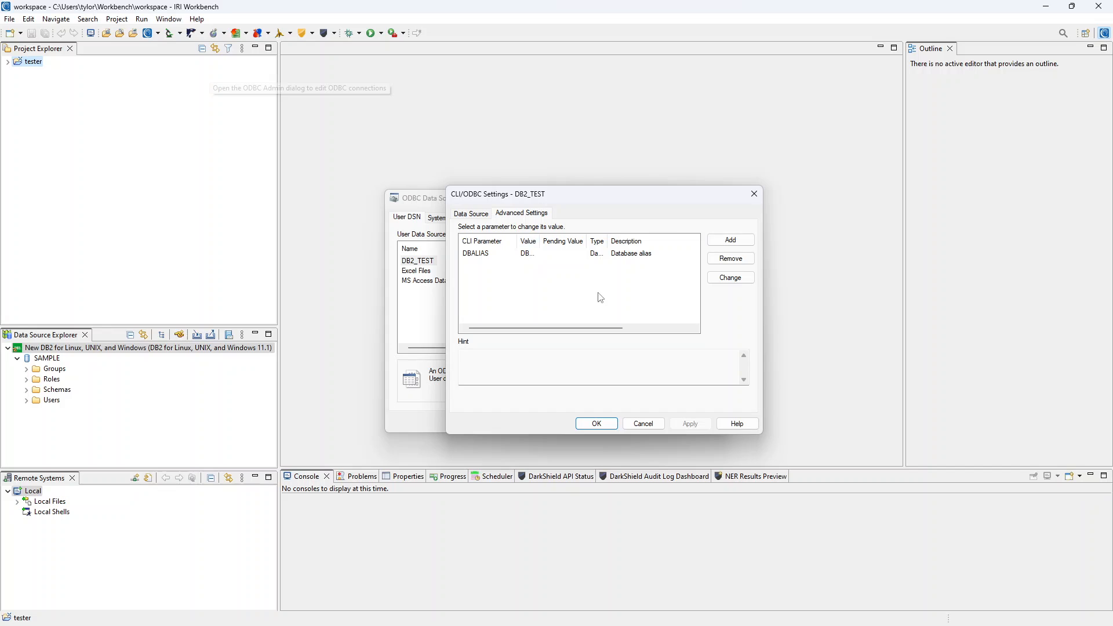
- Add the Hostname CLI parameter to the DB2_TEST data source with the value exploder
{"action": "left_click", "coordinate": [736, 242]}
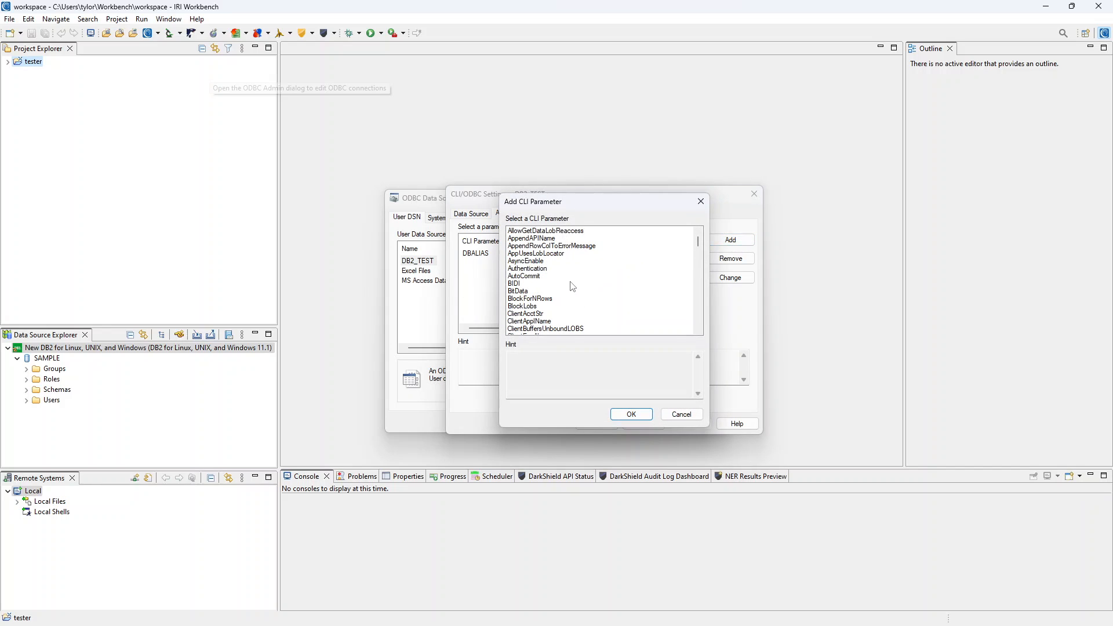
{"action": "scroll", "coordinate": [561, 307], "scroll_direction": "down", "scroll_amount": 10}
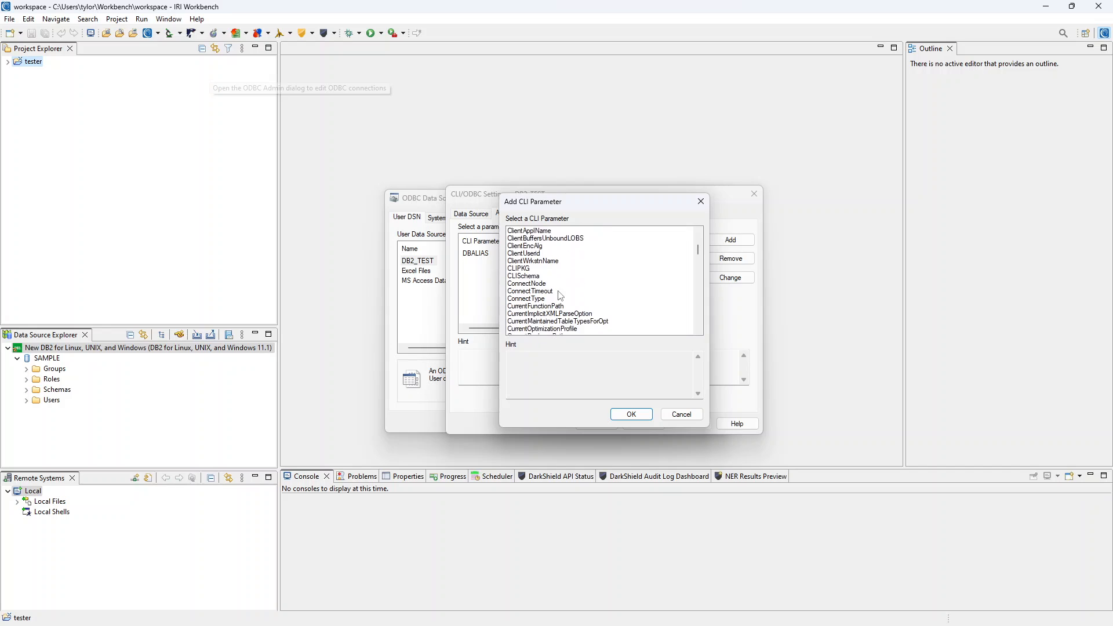
{"action": "scroll", "coordinate": [560, 298], "scroll_direction": "down", "scroll_amount": 12}
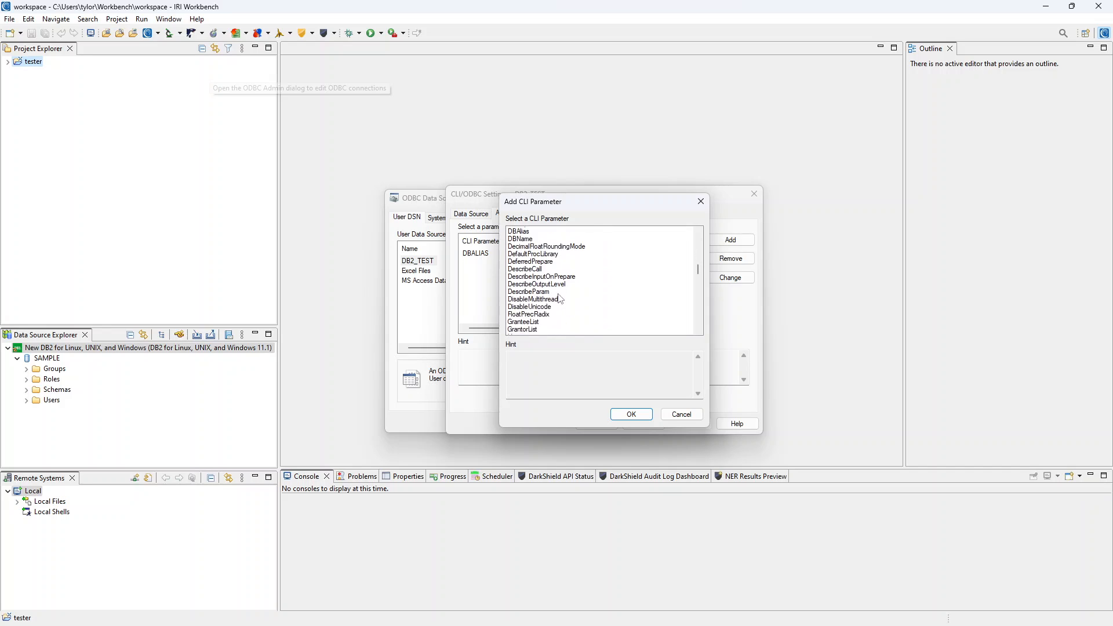
{"action": "left_click", "coordinate": [527, 247]}
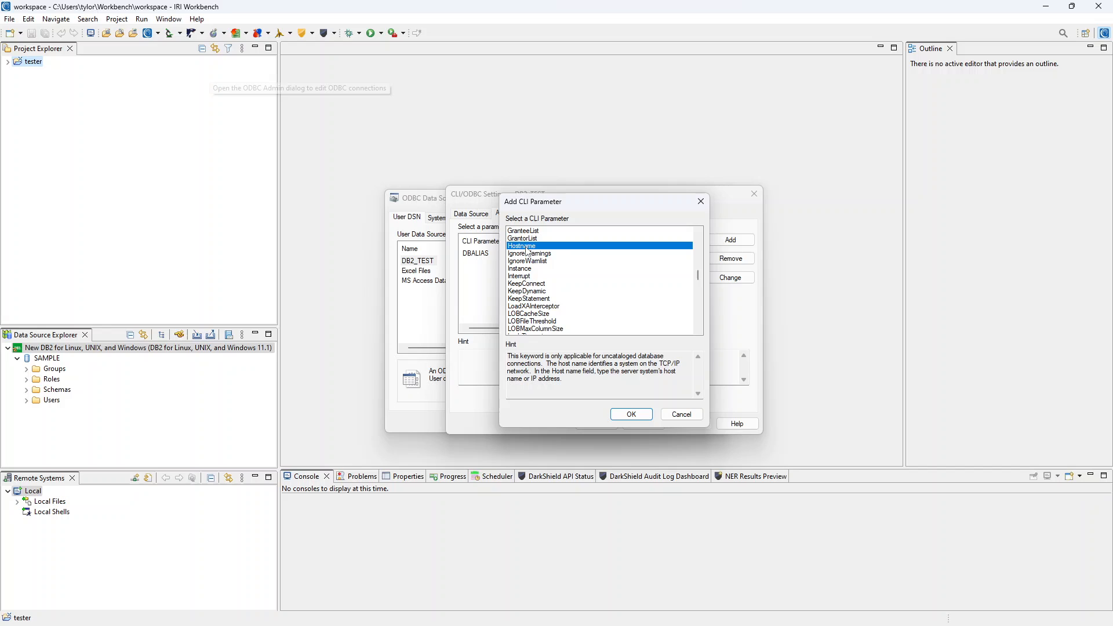
{"action": "left_click", "coordinate": [627, 410]}
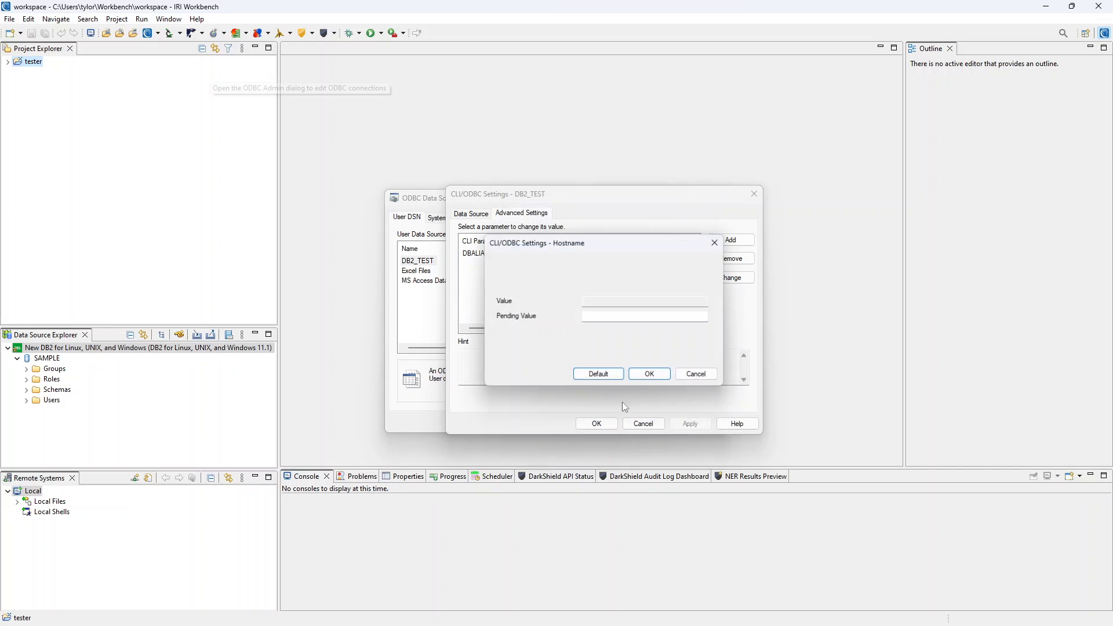
{"action": "left_click", "coordinate": [603, 316]}
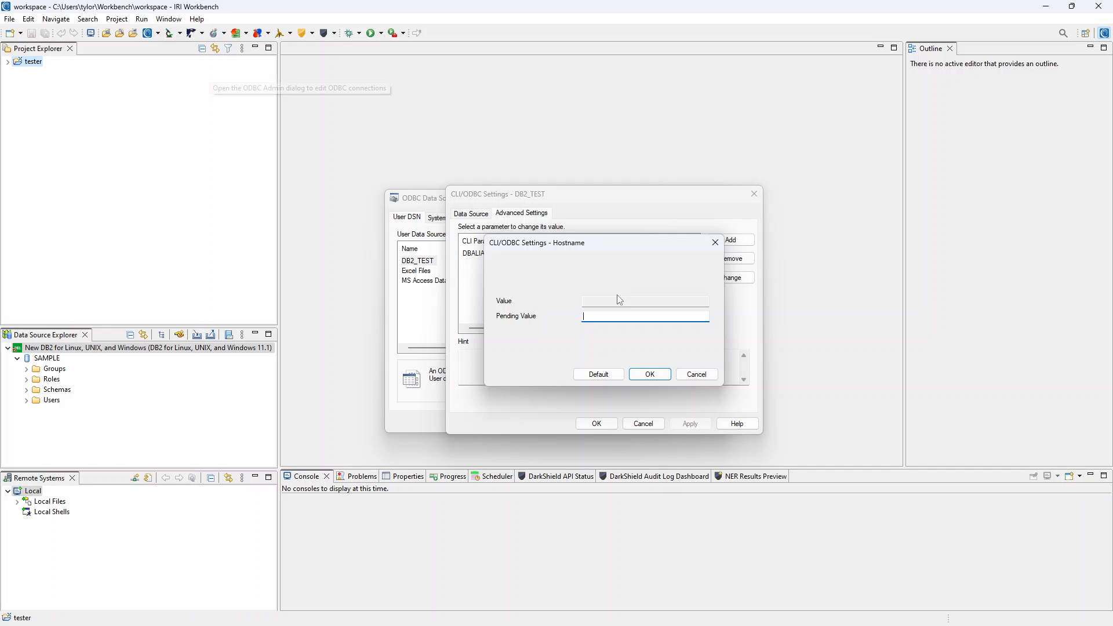
{"action": "left_click", "coordinate": [651, 375]}
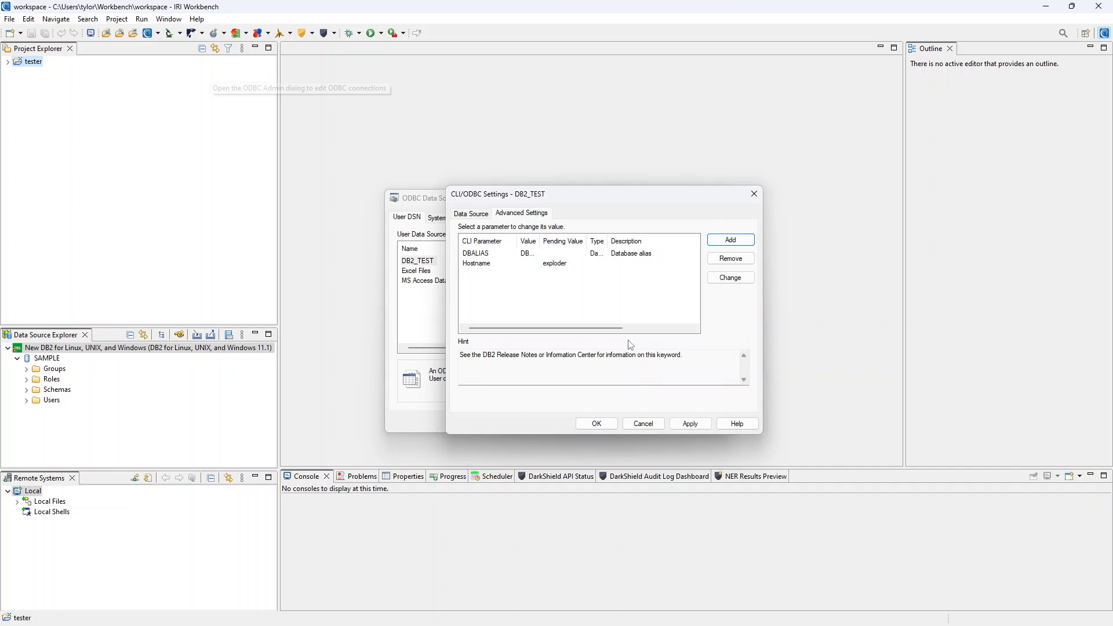
- Add the Port CLI parameter to the DB2_TEST data source with the value 50000
{"action": "left_click", "coordinate": [731, 239]}
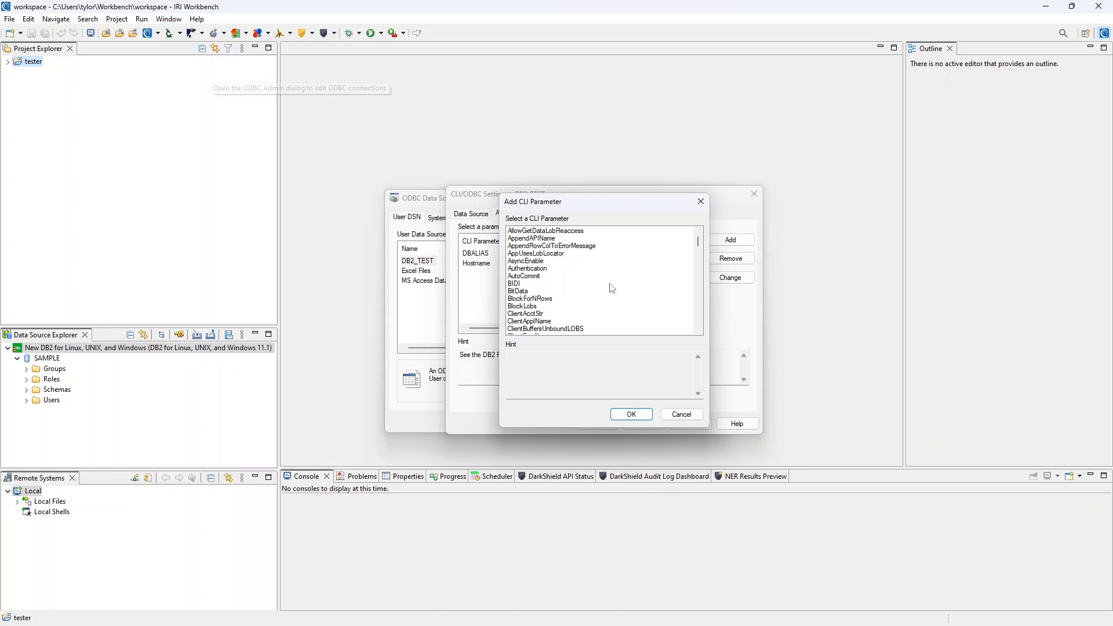
{"action": "scroll", "coordinate": [612, 288], "scroll_direction": "down", "scroll_amount": 10}
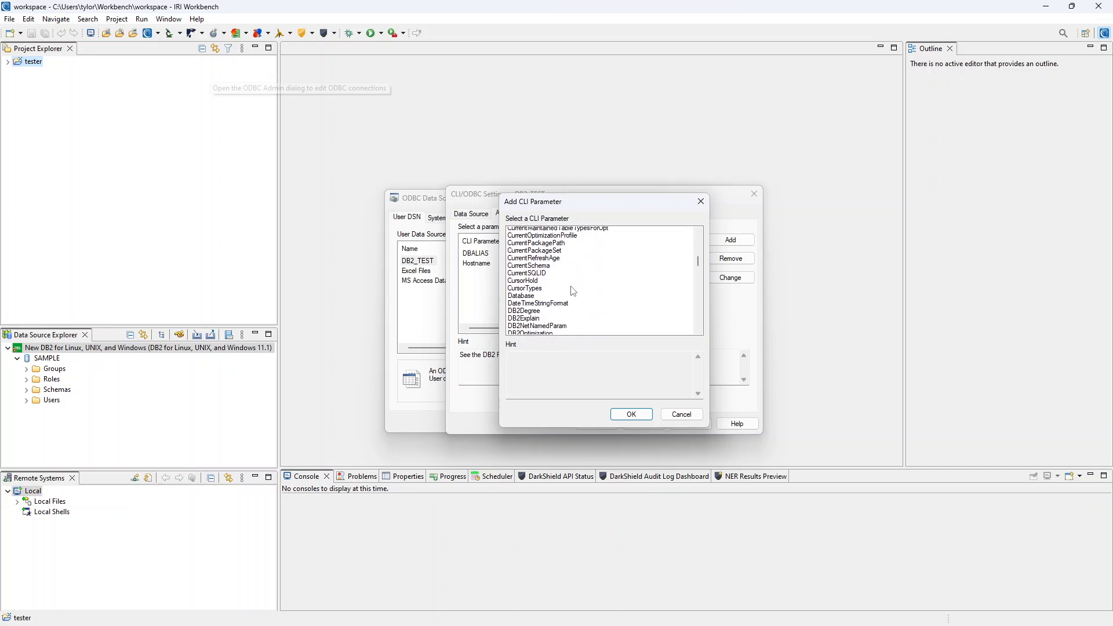
{"action": "scroll", "coordinate": [573, 291], "scroll_direction": "down", "scroll_amount": 15}
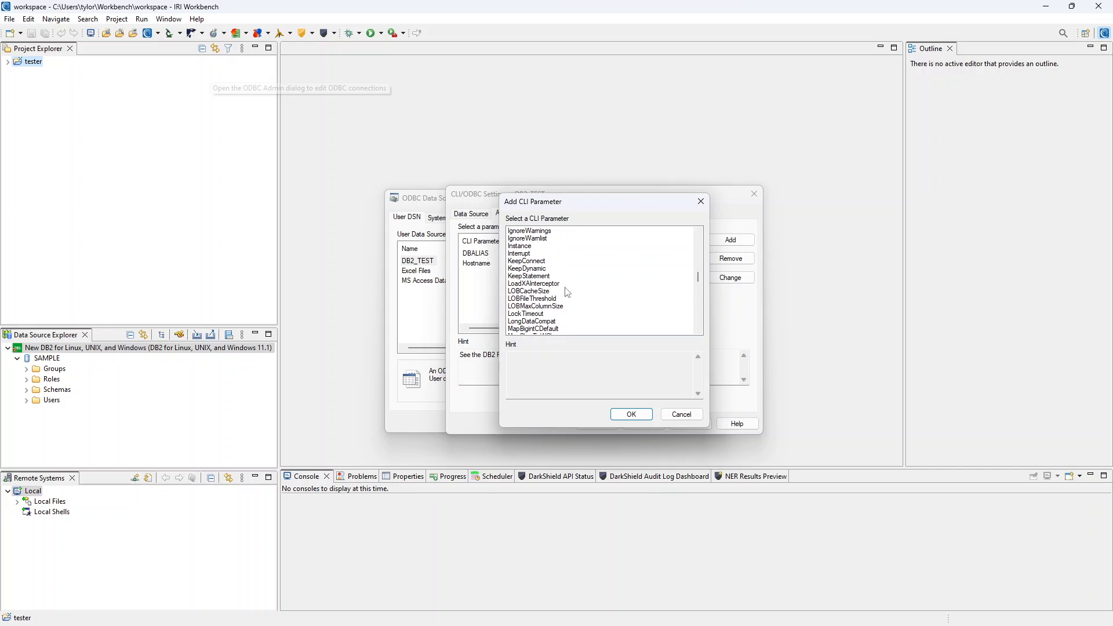
{"action": "scroll", "coordinate": [567, 292], "scroll_direction": "down", "scroll_amount": 15}
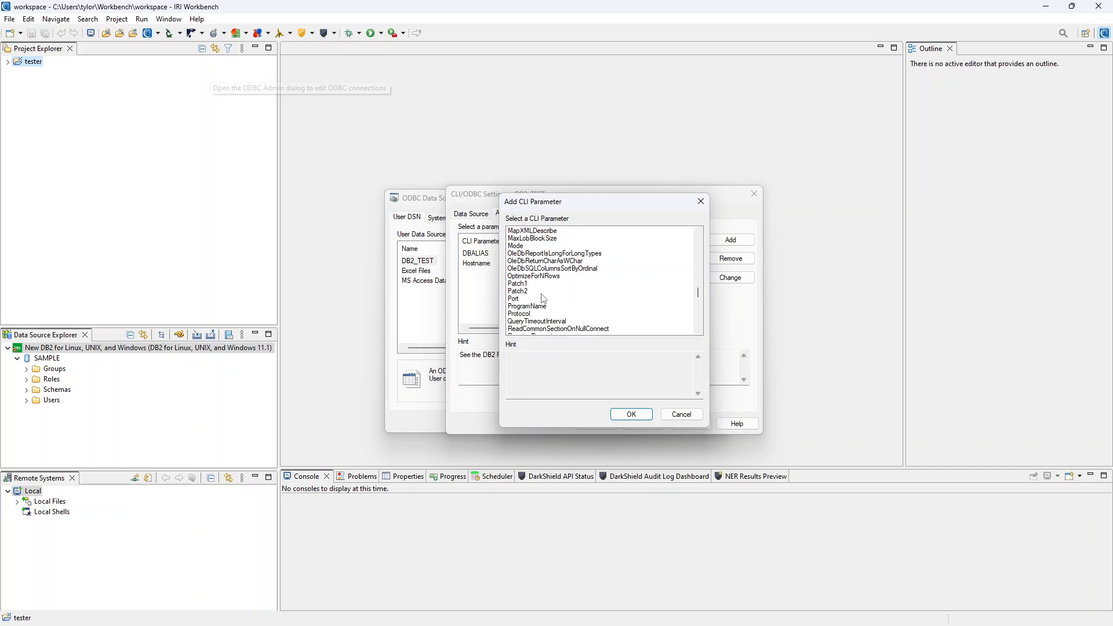
{"action": "left_click", "coordinate": [522, 298]}
{"action": "left_click", "coordinate": [631, 414]}
{"action": "left_click", "coordinate": [597, 318]}
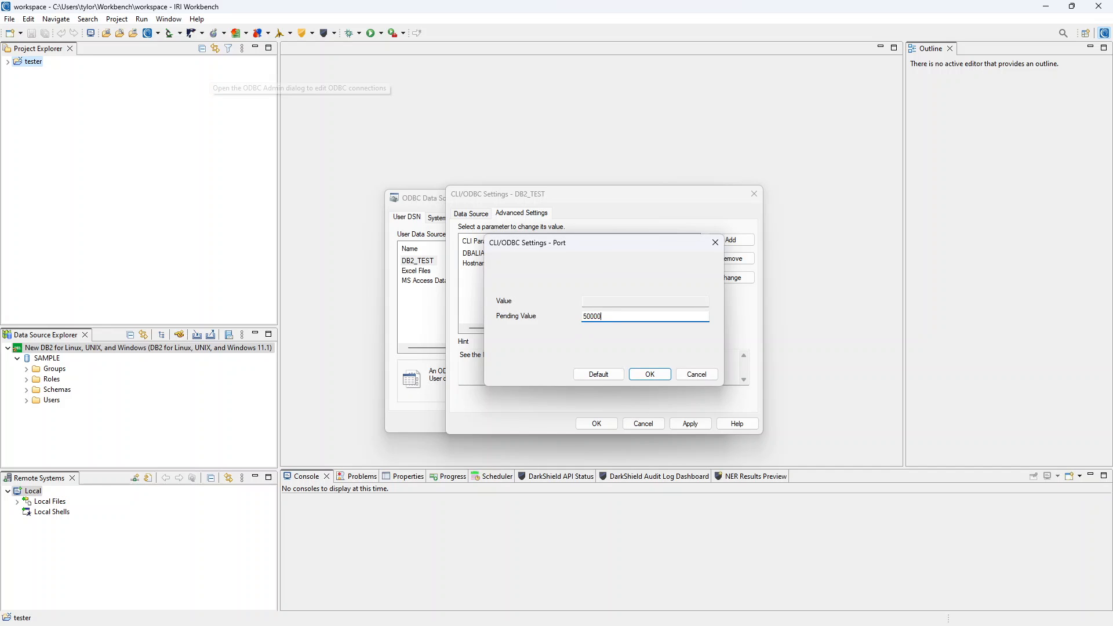
{"action": "left_click", "coordinate": [656, 376]}
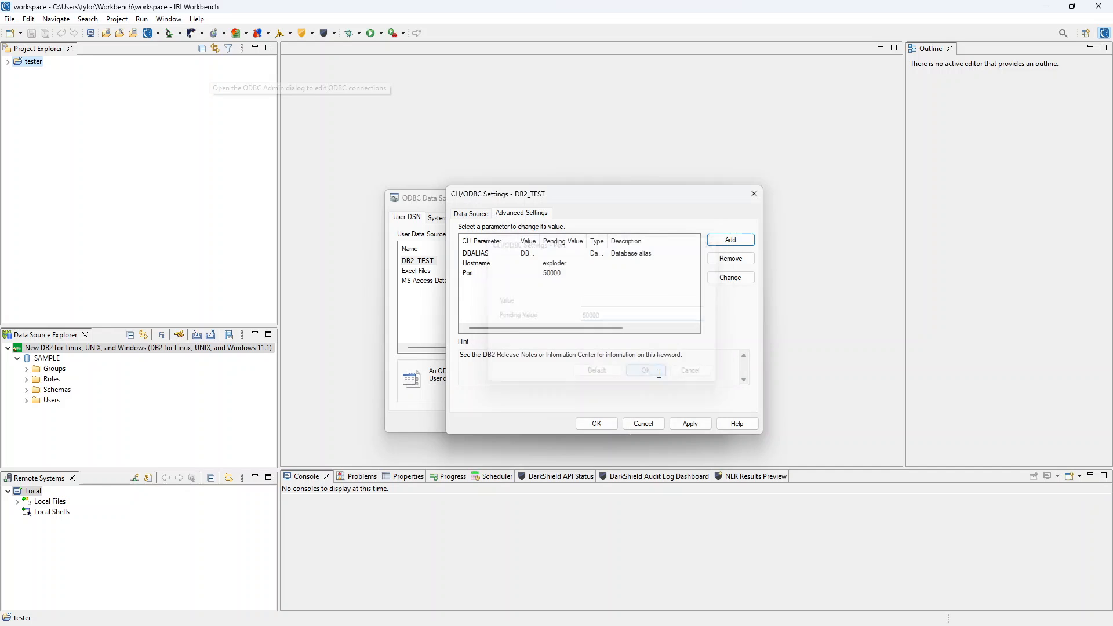
- Add the Database CLI parameter with the value SAMPLE and apply the DB2_TEST data source settings
{"action": "left_click", "coordinate": [742, 249]}
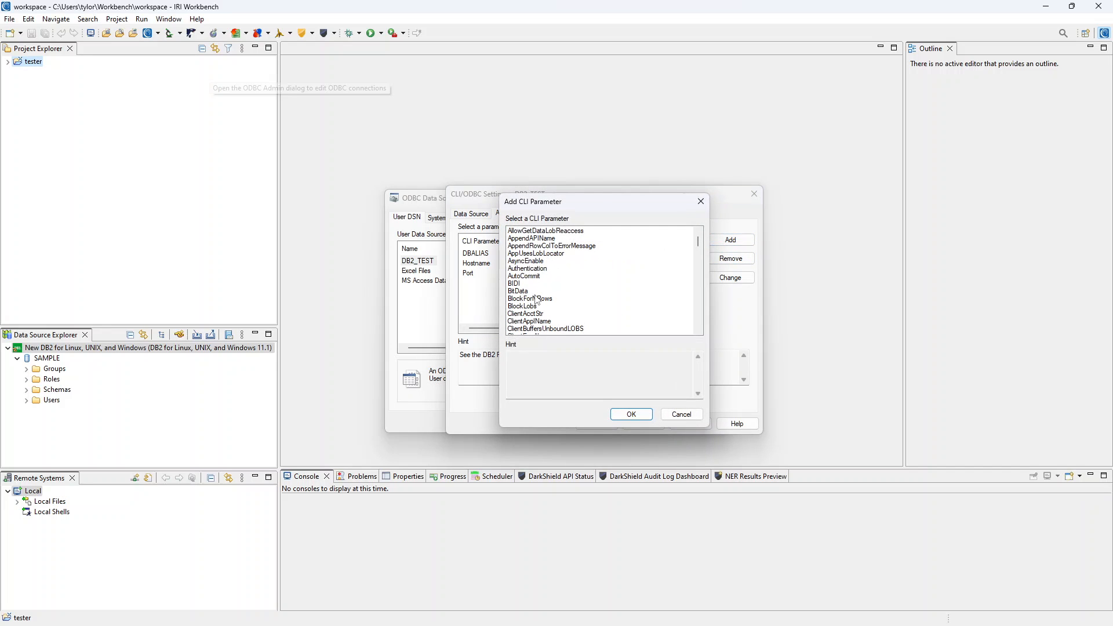
{"action": "scroll", "coordinate": [536, 301], "scroll_direction": "down", "scroll_amount": 8}
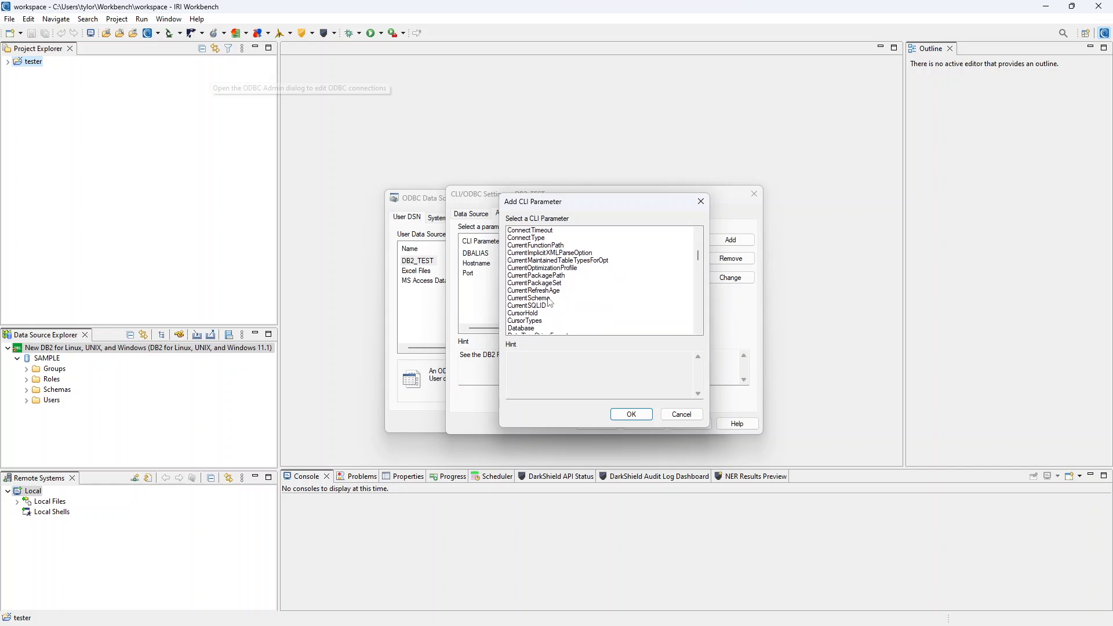
{"action": "scroll", "coordinate": [549, 302], "scroll_direction": "down", "scroll_amount": 1}
{"action": "left_click", "coordinate": [530, 322]}
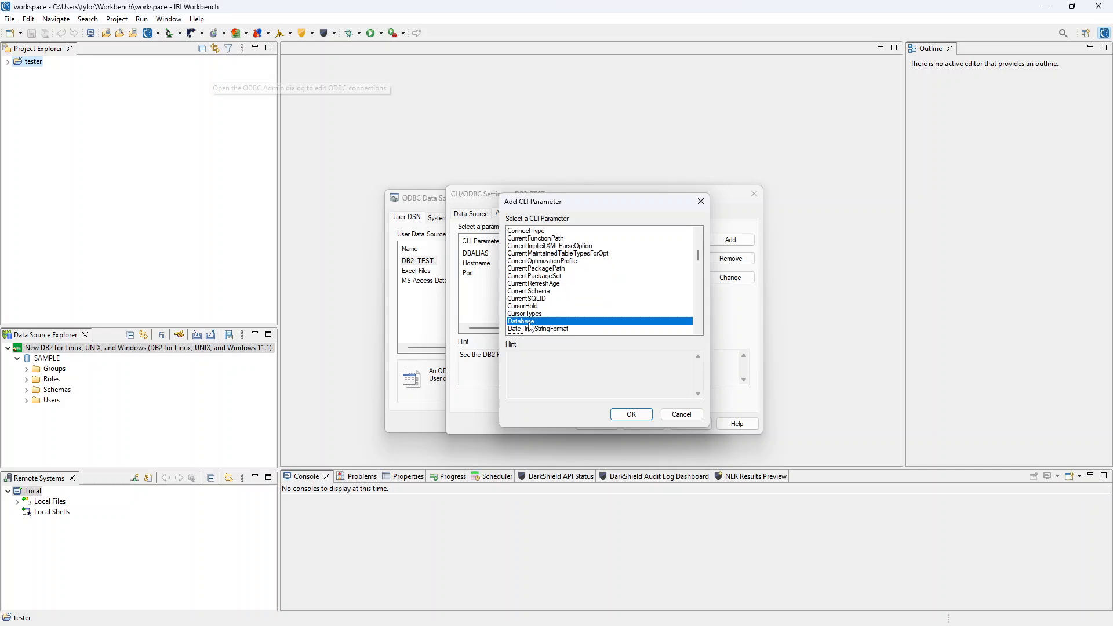
{"action": "left_click", "coordinate": [624, 413]}
{"action": "left_click", "coordinate": [632, 316]}
{"action": "type", "text": "SAMPLE"}
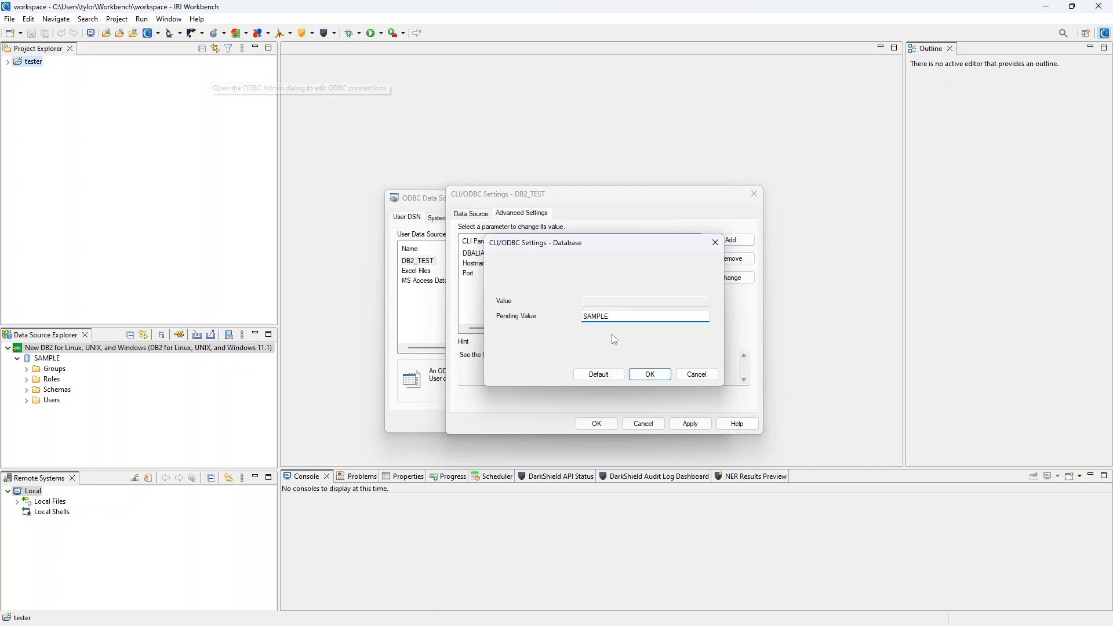
{"action": "left_click", "coordinate": [650, 374]}
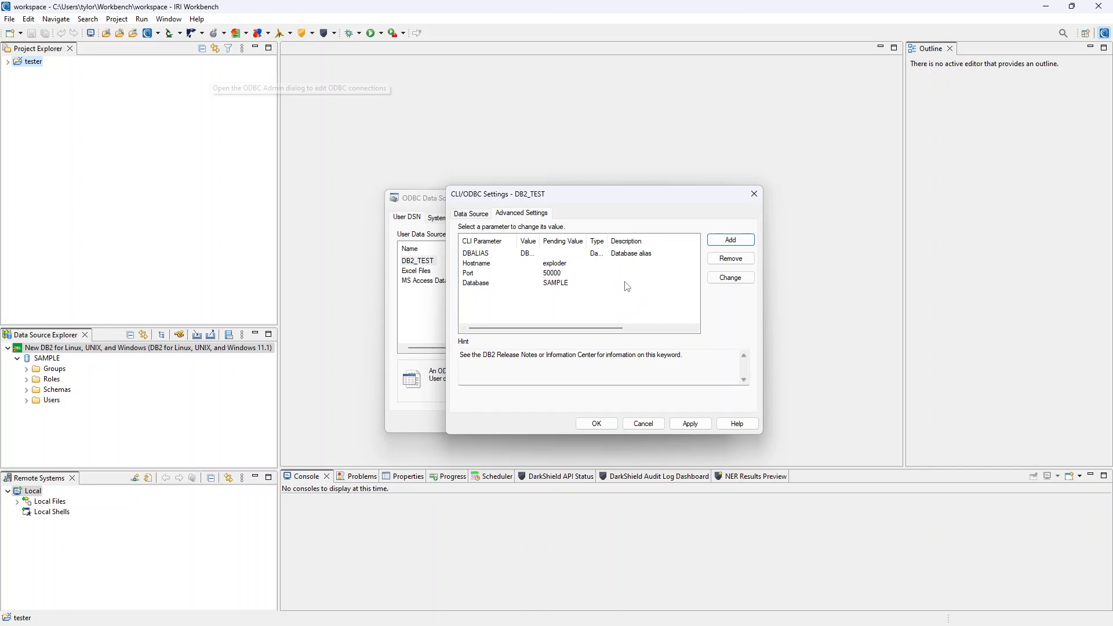
{"action": "left_click", "coordinate": [691, 425]}
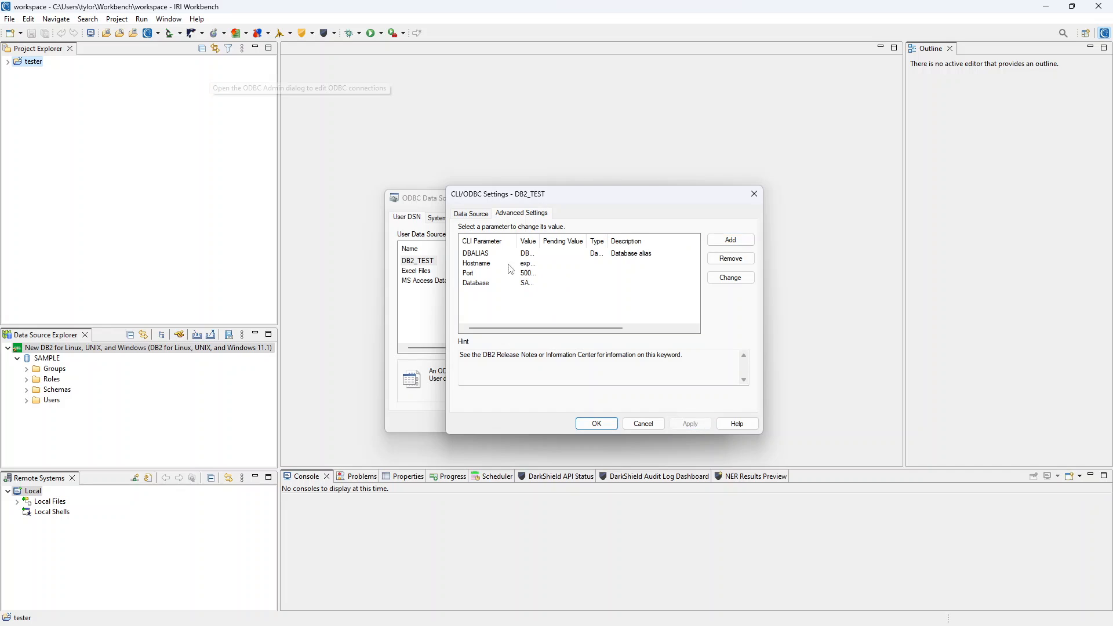
- Test the DB2_TEST data source connection, then accept its configuration and close the ODBC administrator
{"action": "left_click", "coordinate": [465, 217]}
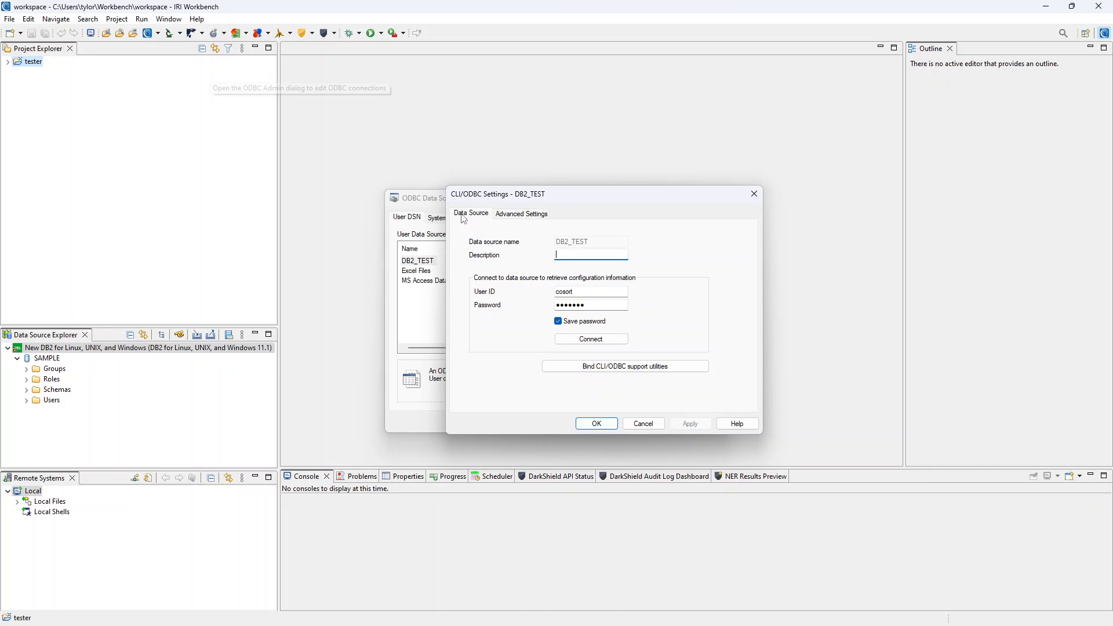
{"action": "left_click", "coordinate": [602, 338]}
{"action": "left_click_drag", "start_coordinate": [538, 307], "coordinate": [664, 283]}
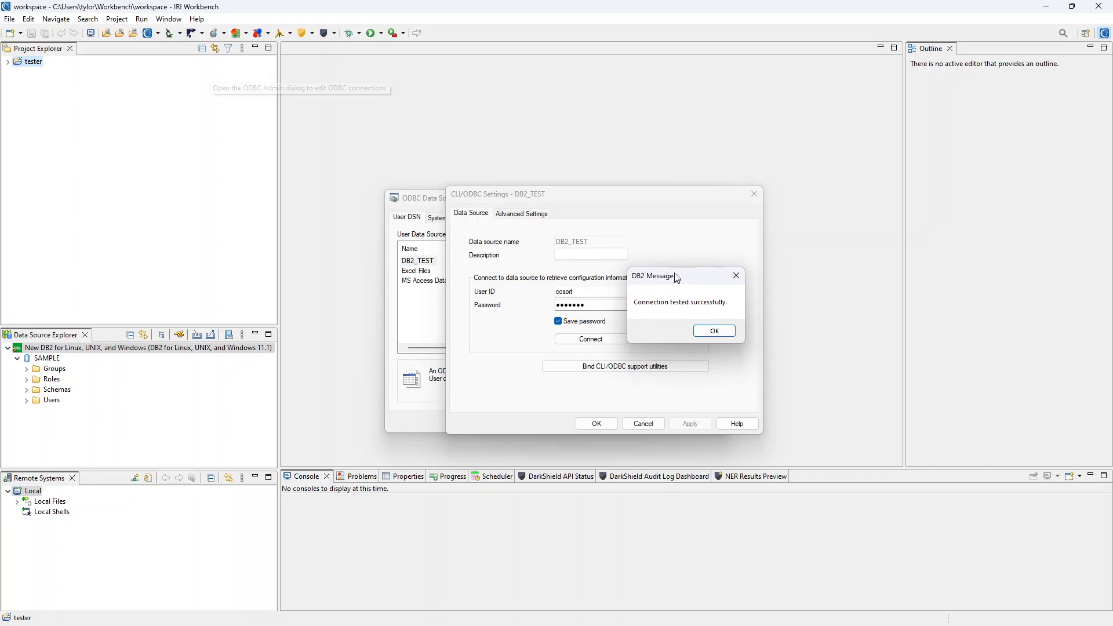
{"action": "left_click", "coordinate": [716, 331]}
{"action": "left_click", "coordinate": [597, 423]}
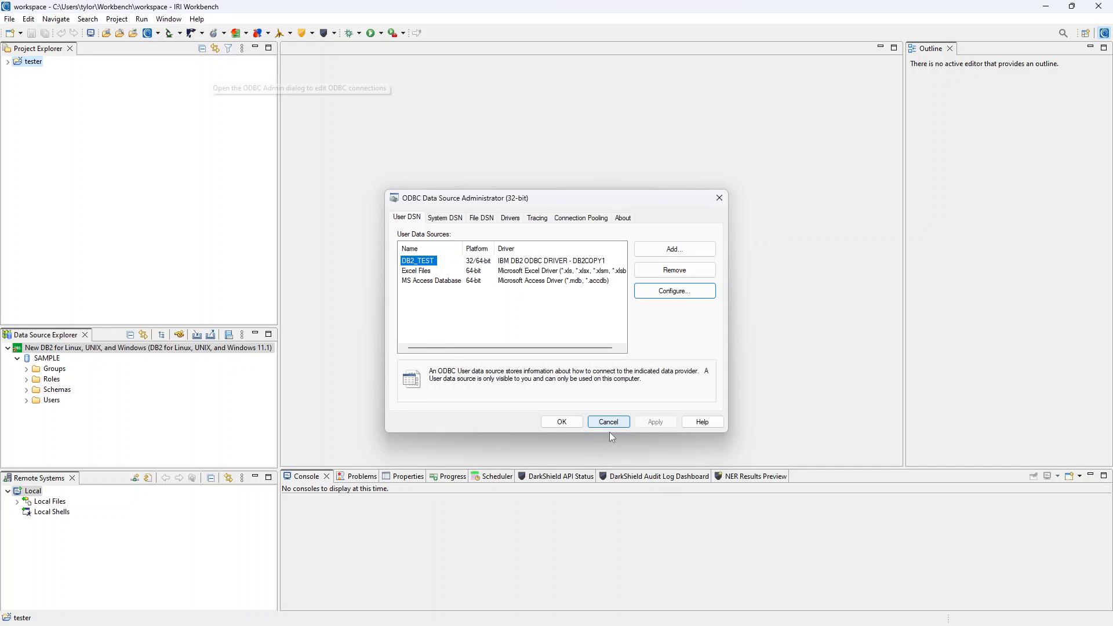
{"action": "left_click", "coordinate": [561, 422]}
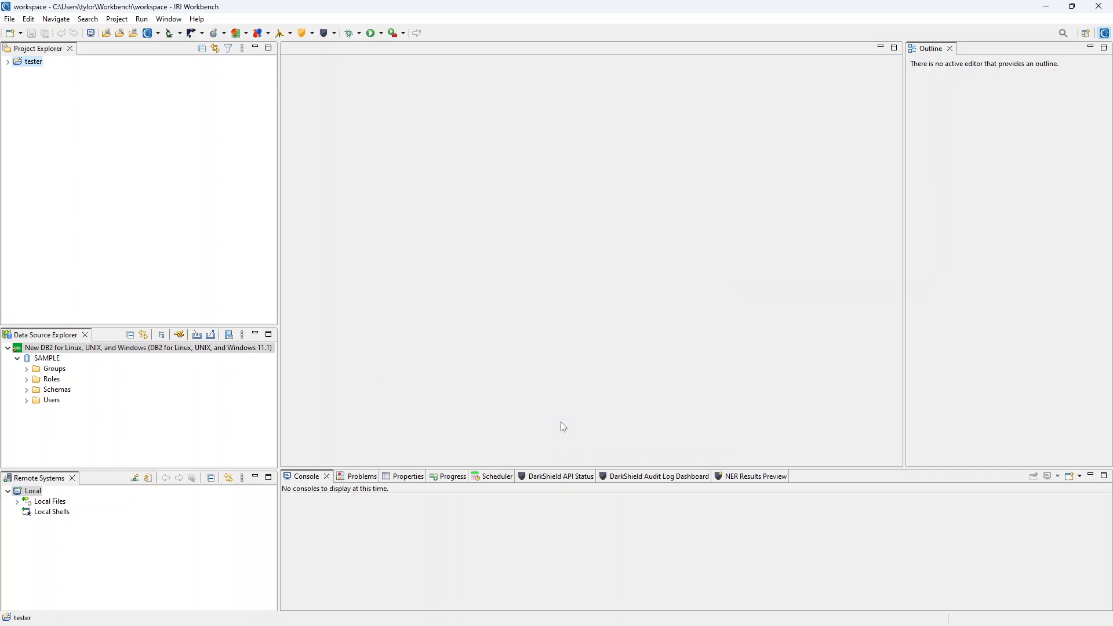
- Open the IRI preferences at the Database Connection page of the Connection Registry
{"action": "left_click", "coordinate": [158, 34]}
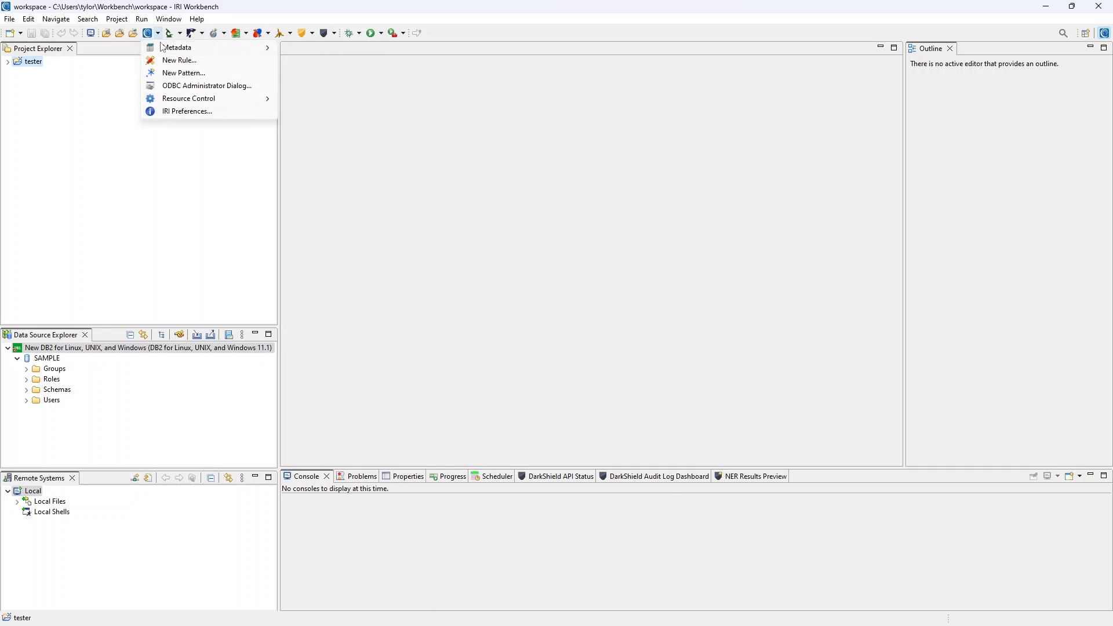
{"action": "left_click", "coordinate": [121, 104]}
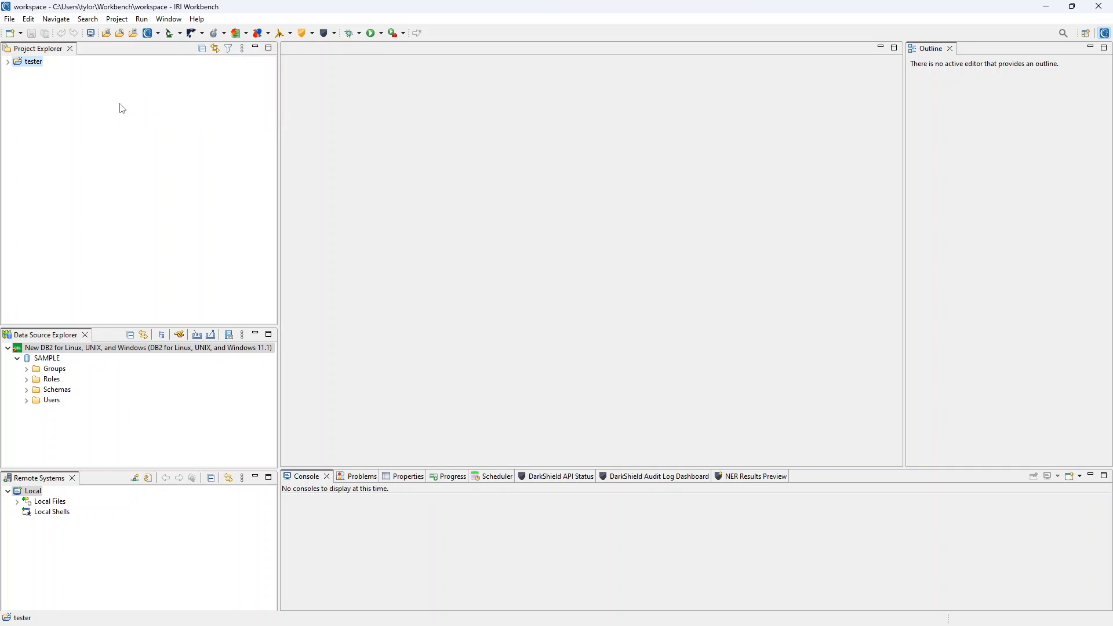
{"action": "left_click", "coordinate": [157, 33]}
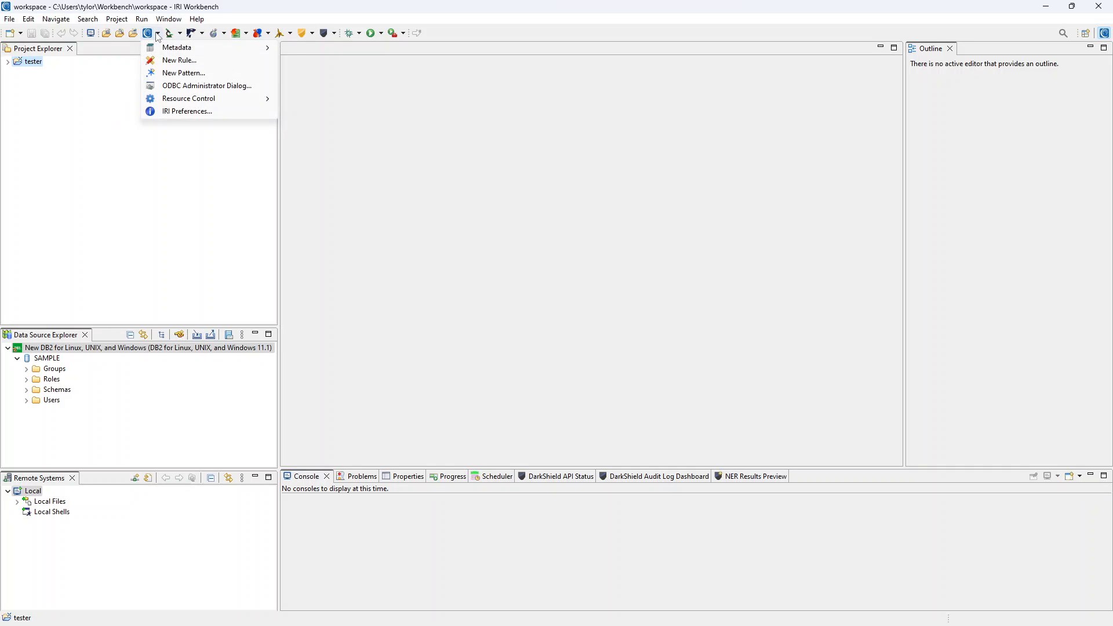
{"action": "left_click", "coordinate": [212, 112]}
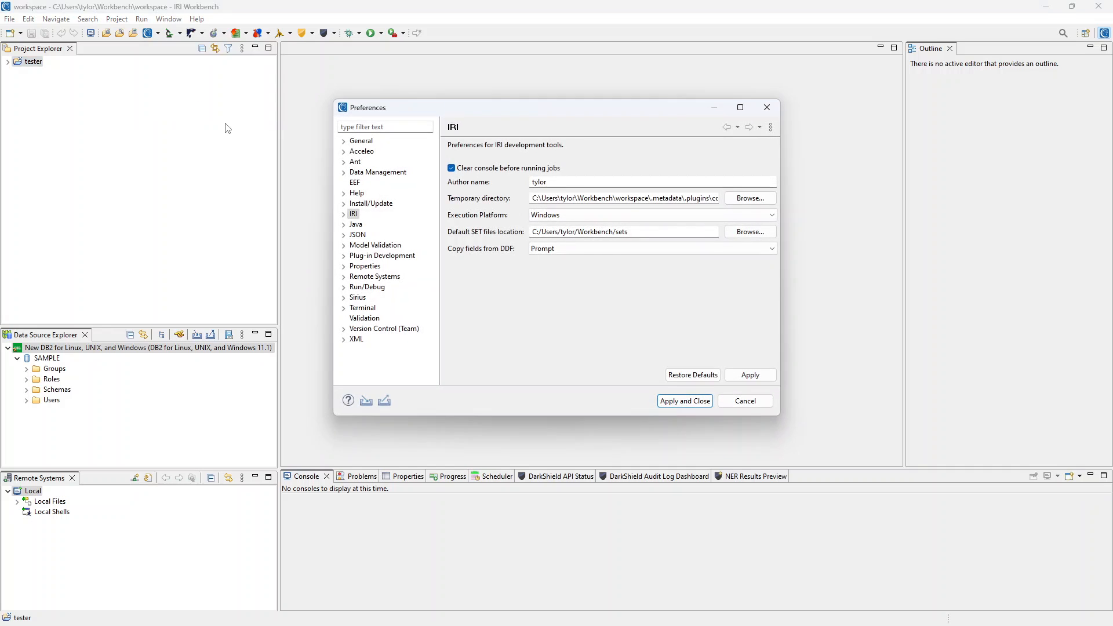
{"action": "left_click", "coordinate": [343, 214]}
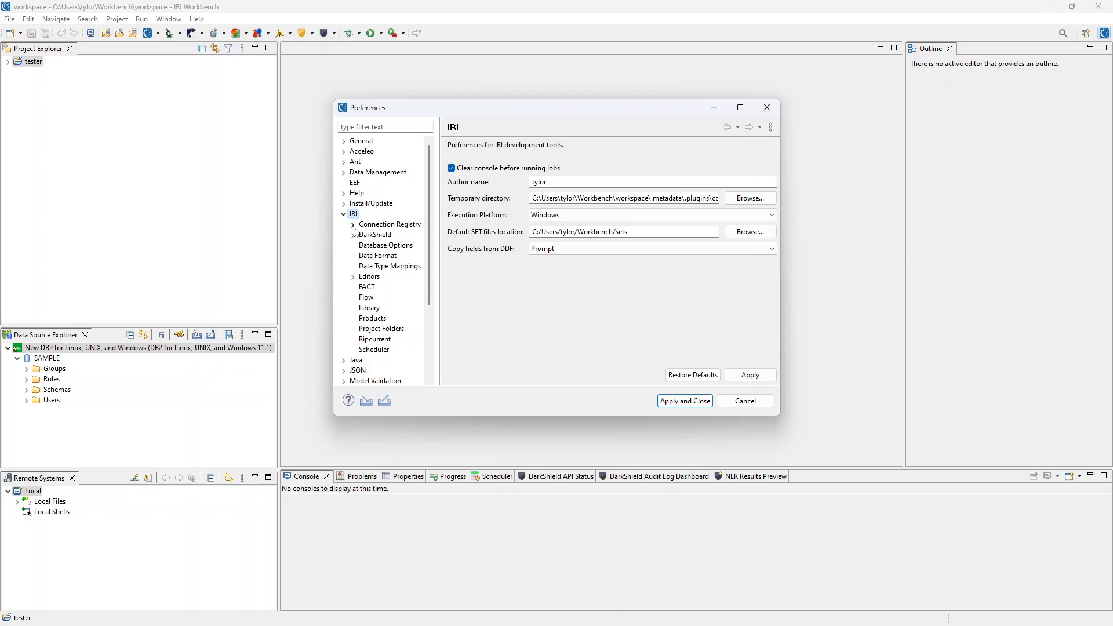
{"action": "left_click", "coordinate": [352, 224]}
{"action": "left_click", "coordinate": [396, 245]}
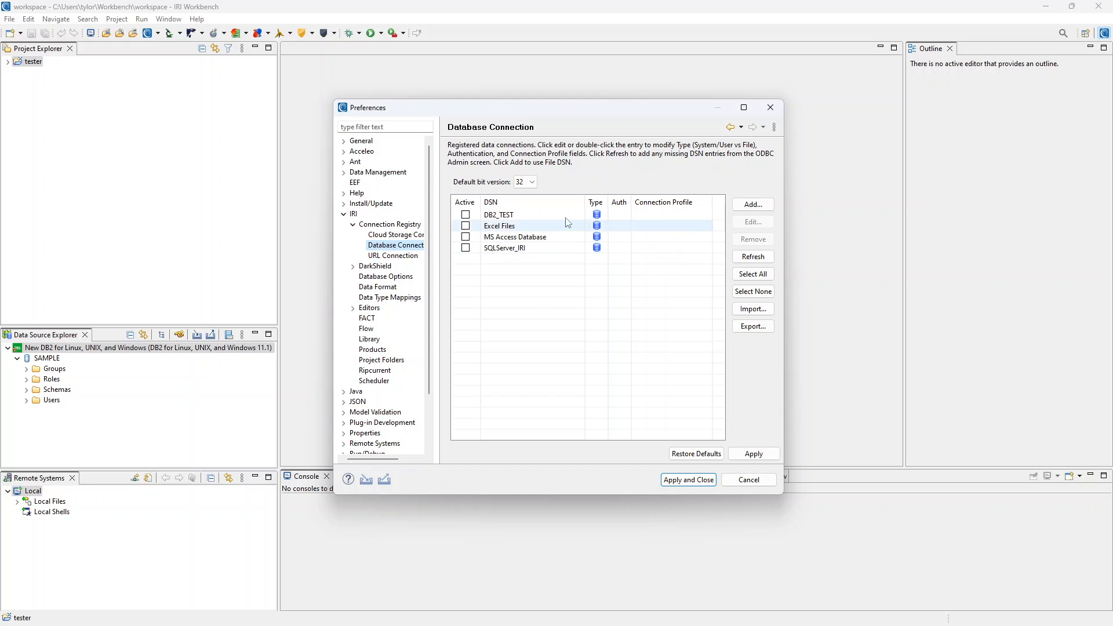
{"action": "left_click", "coordinate": [543, 218]}
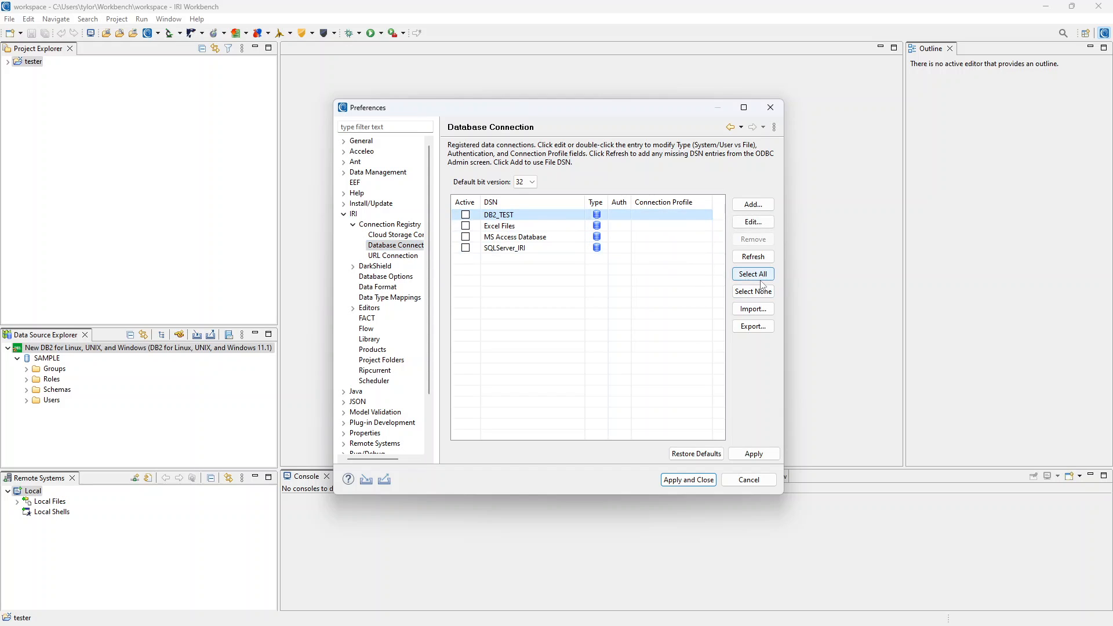
{"action": "left_click", "coordinate": [737, 453]}
{"action": "left_click", "coordinate": [753, 204]}
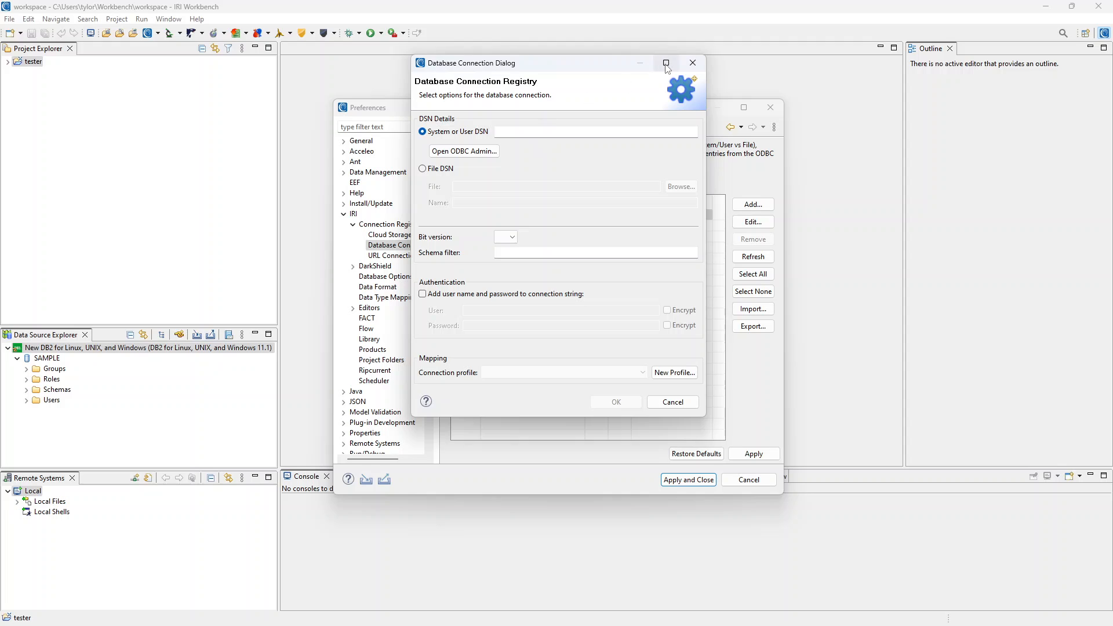
{"action": "left_click", "coordinate": [692, 63]}
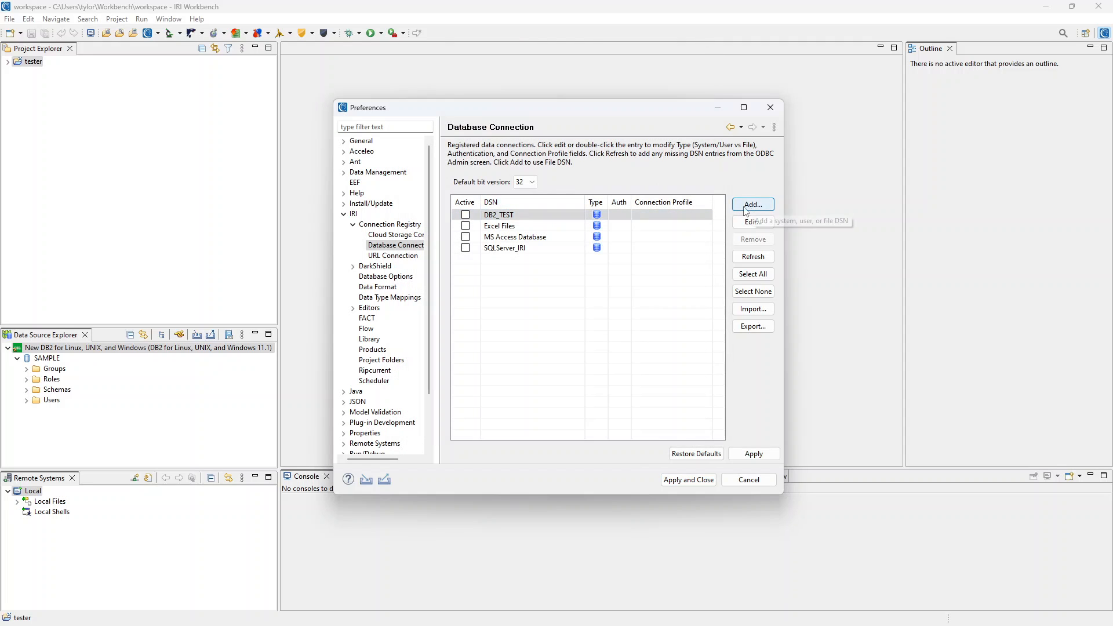
- Open the DB2_TEST entry of the connection registry for editing and set its bit version to 64
{"action": "left_click", "coordinate": [537, 218]}
{"action": "double_click", "coordinate": [537, 218]}
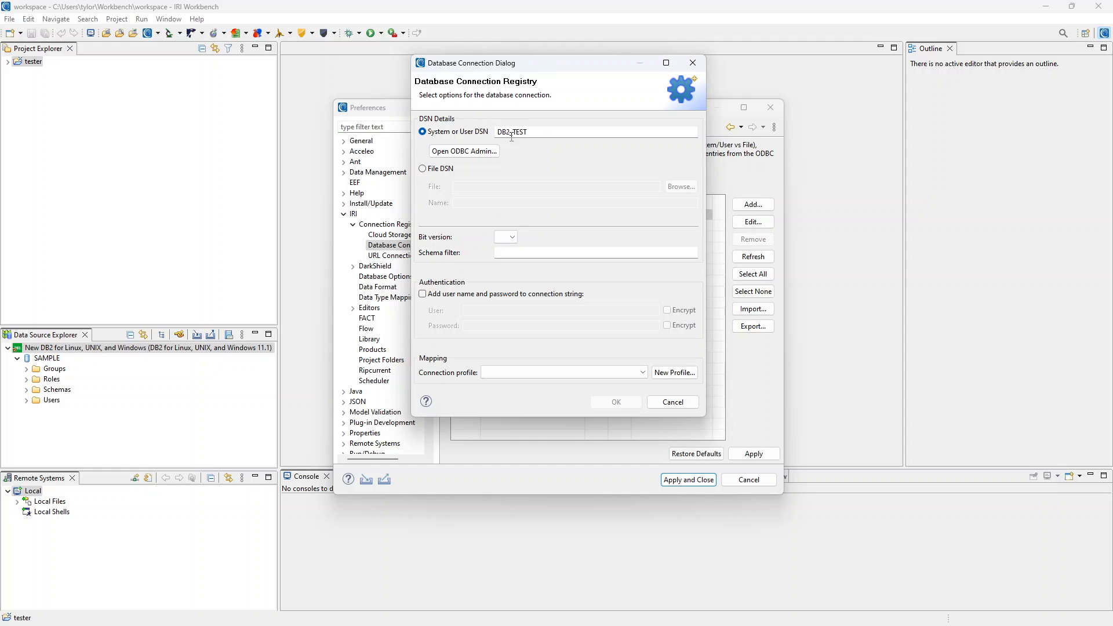
{"action": "left_click", "coordinate": [508, 240]}
{"action": "left_click", "coordinate": [509, 261]}
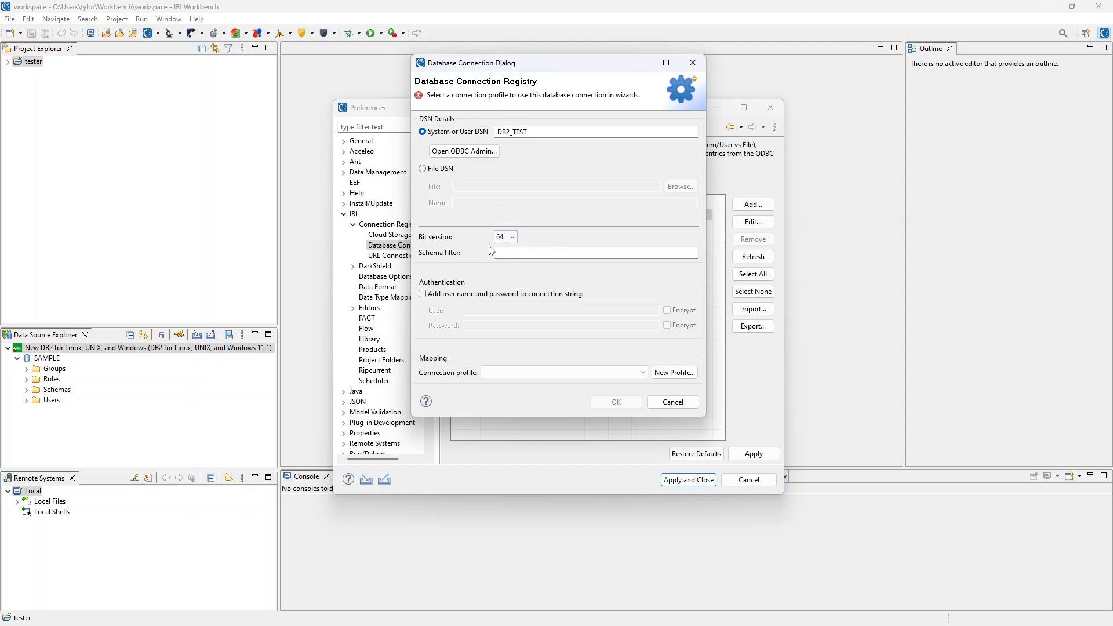
{"action": "left_click_drag", "start_coordinate": [597, 68], "coordinate": [781, 109]}
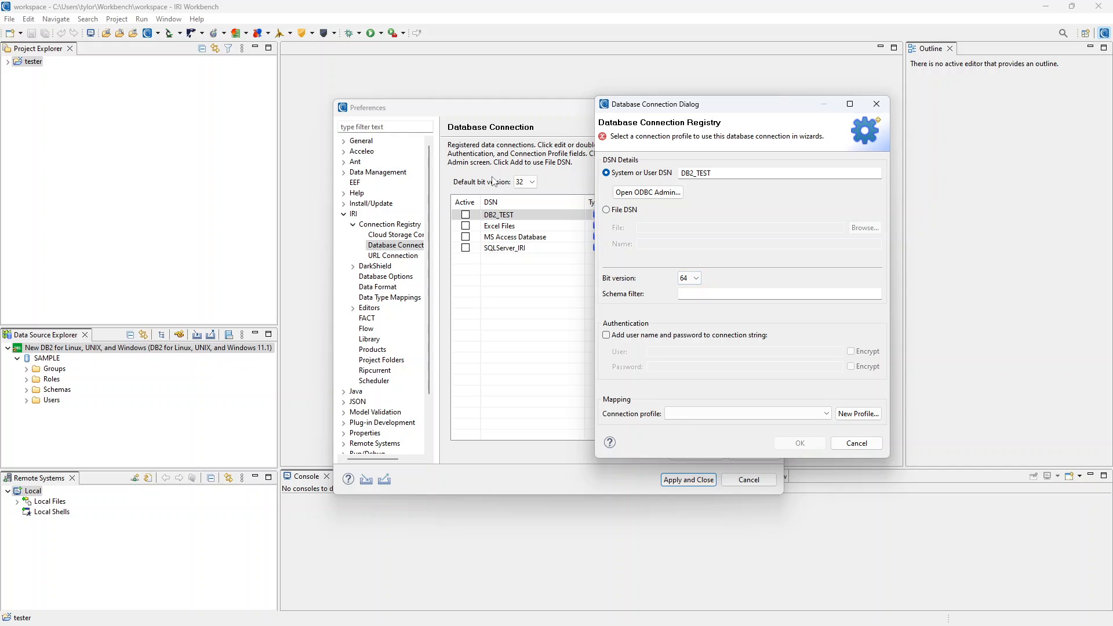
- Close the DB2_TEST entry without saving, set the default bit version to 64 and refresh the list of registered data connections
{"action": "left_click_drag", "start_coordinate": [706, 105], "coordinate": [765, 102]}
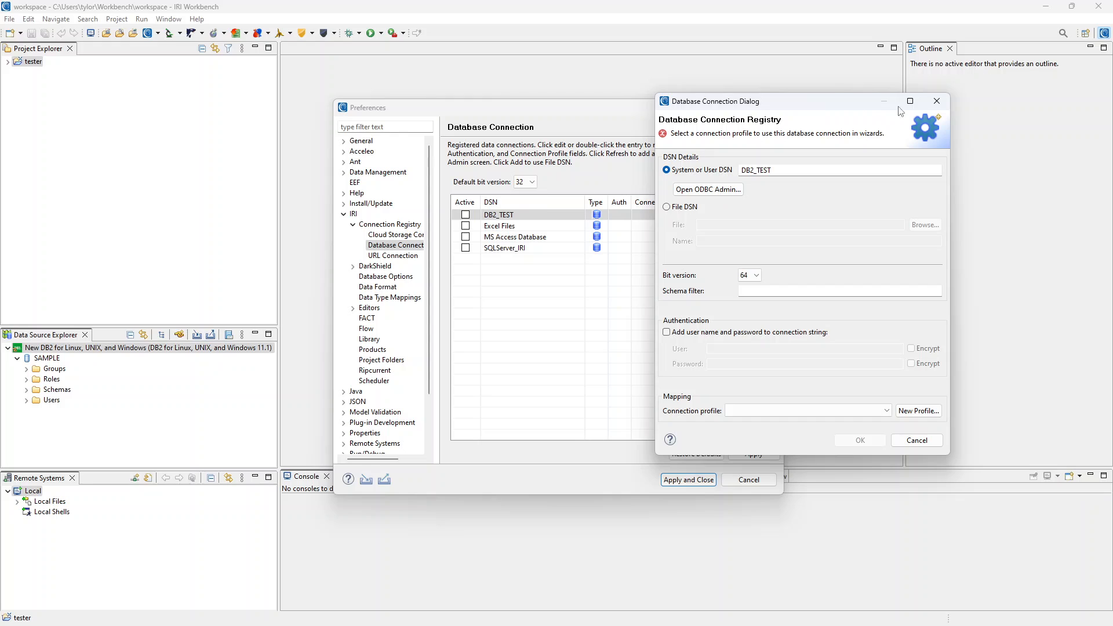
{"action": "left_click", "coordinate": [936, 101]}
{"action": "left_click", "coordinate": [525, 181]}
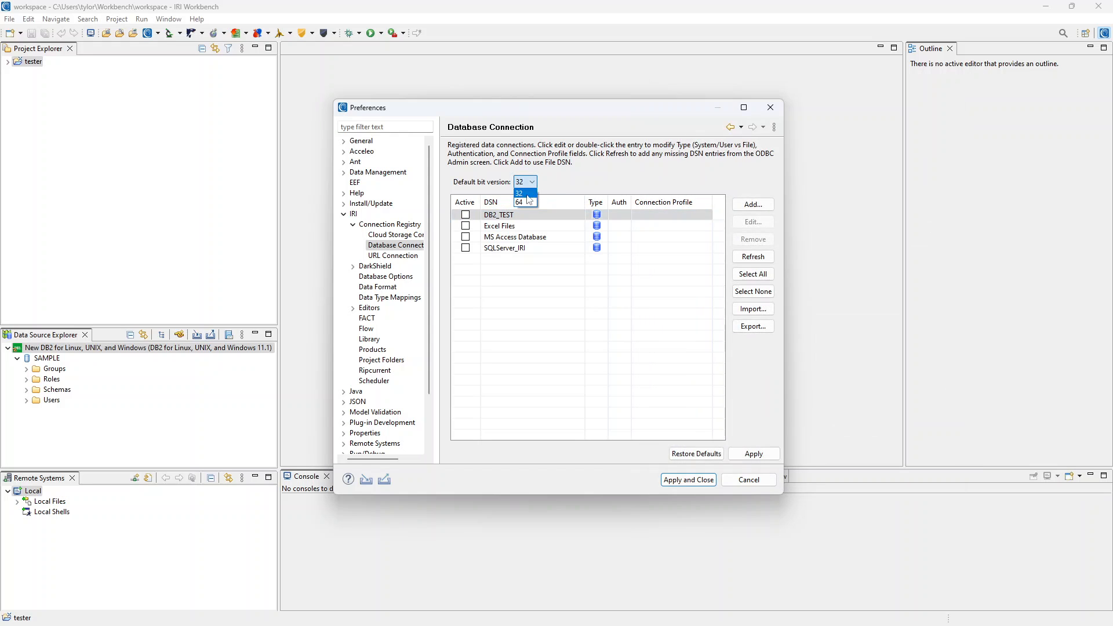
{"action": "left_click", "coordinate": [524, 202]}
{"action": "left_click", "coordinate": [756, 256]}
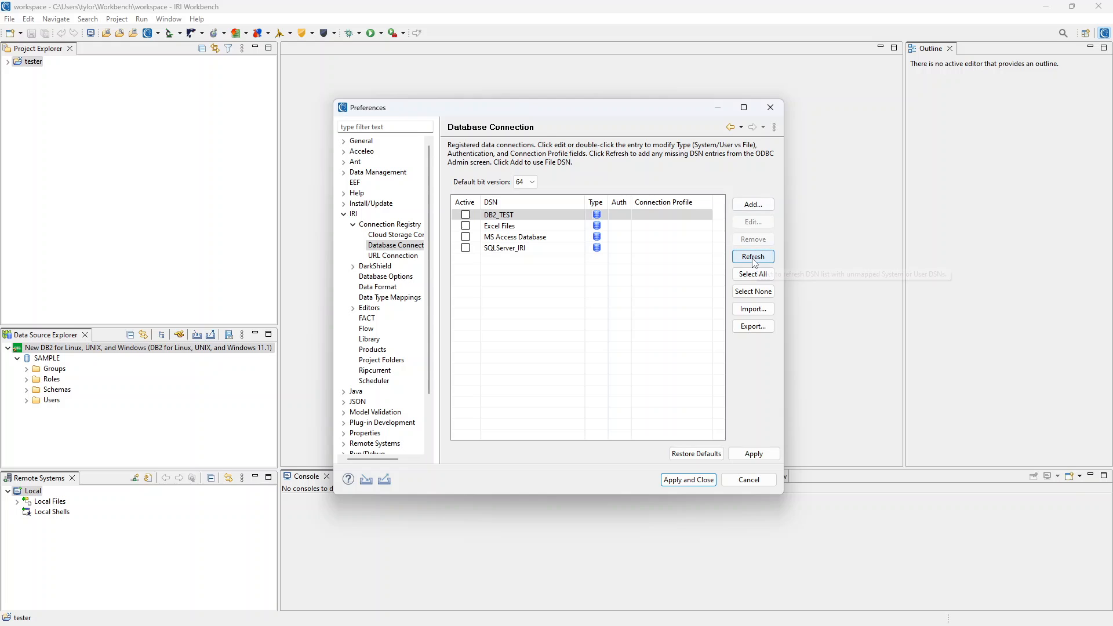
- Reopen the DB2_TEST registry entry for editing and set its bit version to 64
{"action": "double_click", "coordinate": [525, 217]}
{"action": "left_click_drag", "start_coordinate": [590, 71], "coordinate": [654, 110]}
{"action": "left_click", "coordinate": [612, 287]}
{"action": "left_click", "coordinate": [611, 310]}
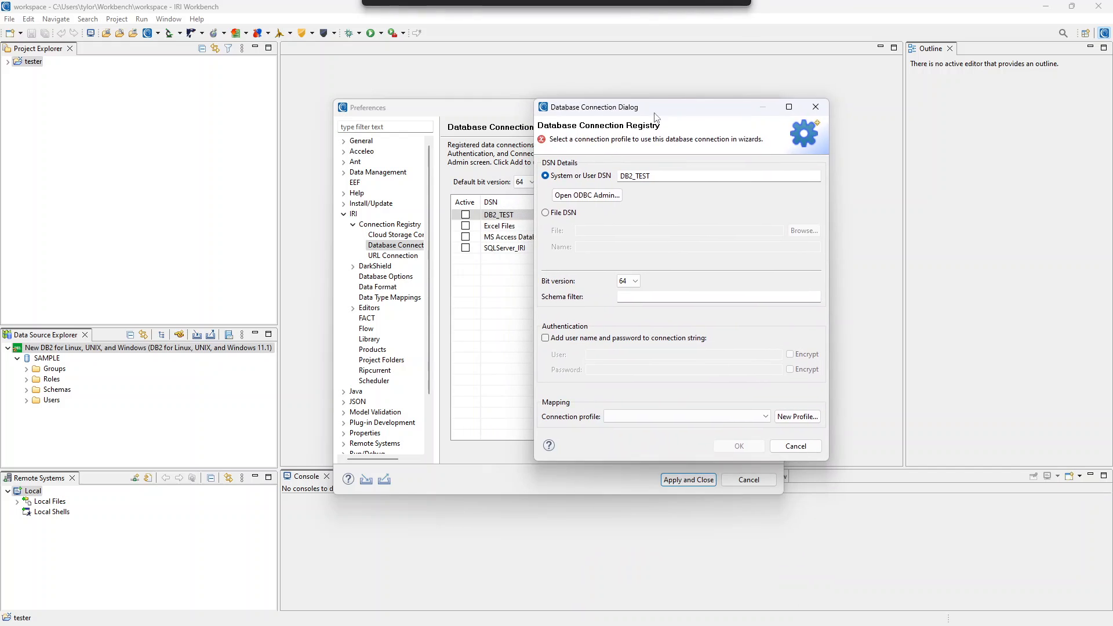
- Enable adding the user name and password to the connection string, then enter the user cosort and the account password
{"action": "left_click", "coordinate": [545, 339]}
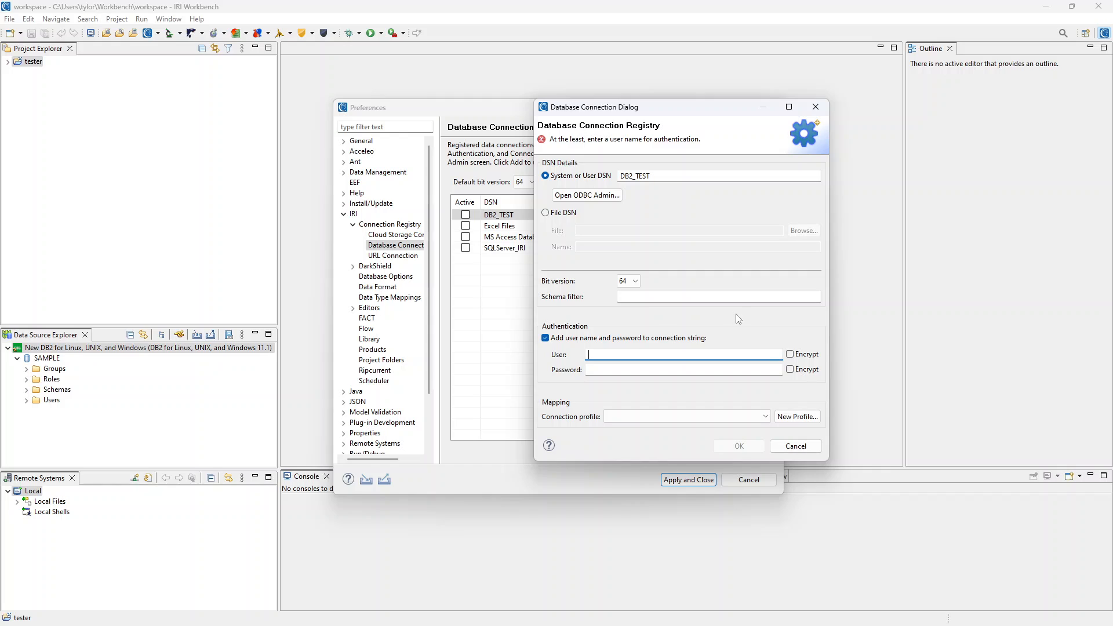
{"action": "type", "text": "cosoret"}
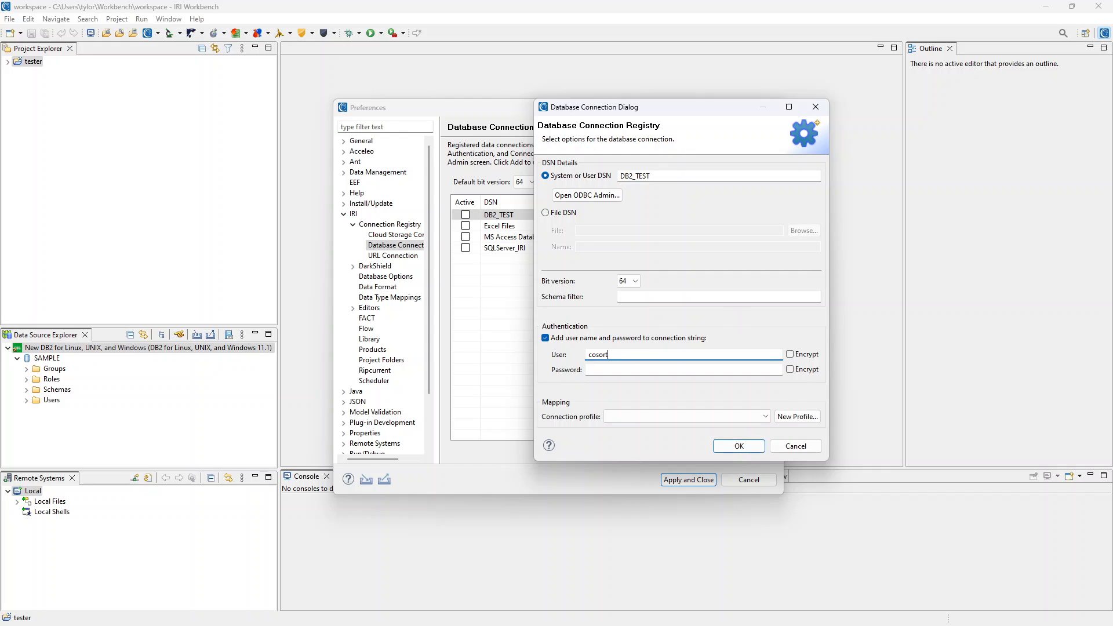
{"action": "key", "text": "Tab"}
{"action": "key", "text": "Tab"}
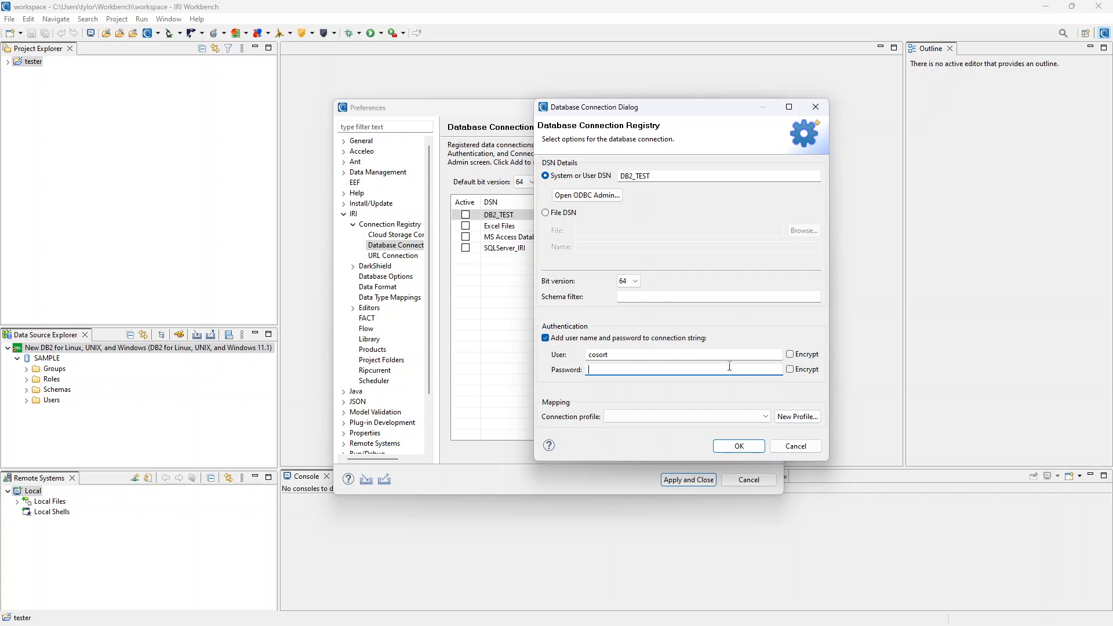
{"action": "type", "text": "*****"}
- Map DB2_TEST to the connection profile New DB2 for Linux, UNIX, and Windows
{"action": "left_click", "coordinate": [628, 423]}
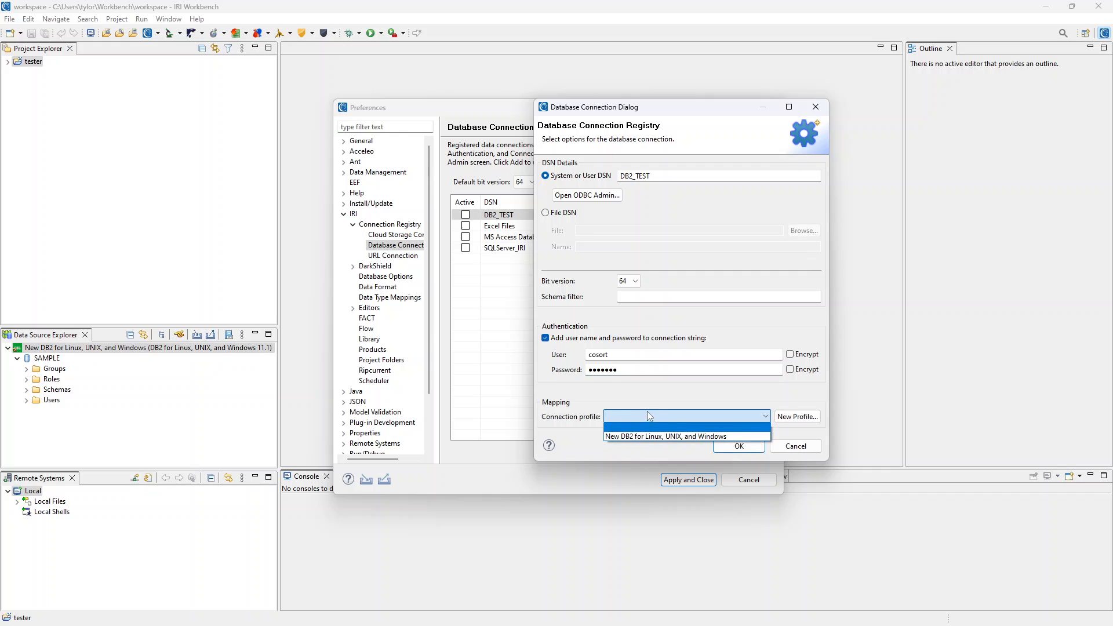
{"action": "left_click", "coordinate": [678, 438]}
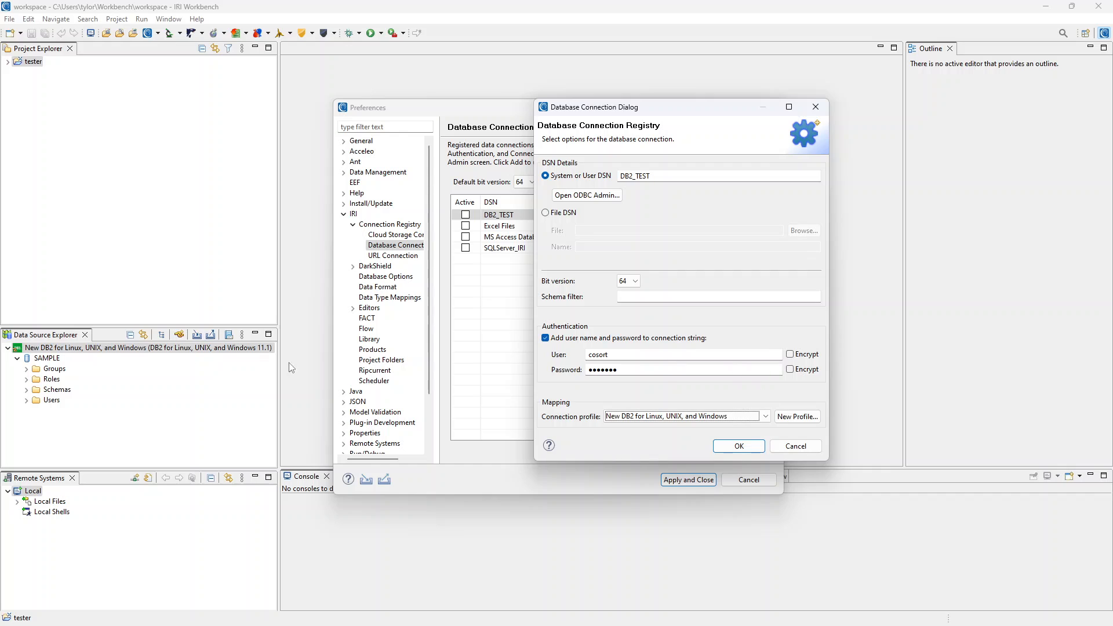
{"action": "left_click", "coordinate": [748, 417]}
{"action": "left_click", "coordinate": [747, 430]}
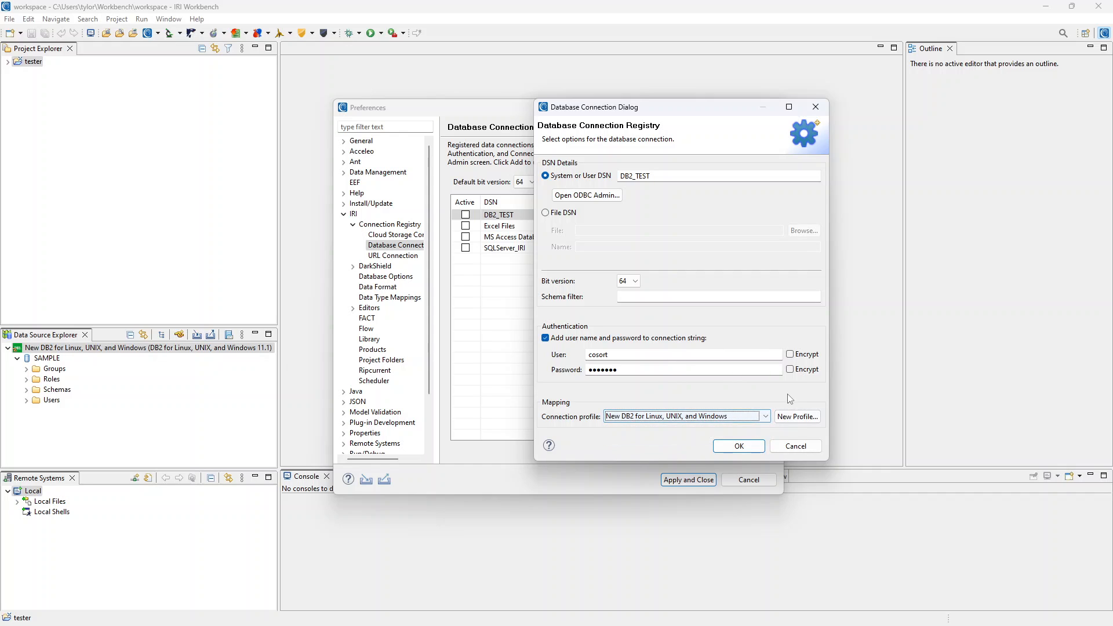
- View the ODBC administrator and the new connection profile wizard from the DB2_TEST entry, closing each without changes
{"action": "left_click", "coordinate": [599, 200]}
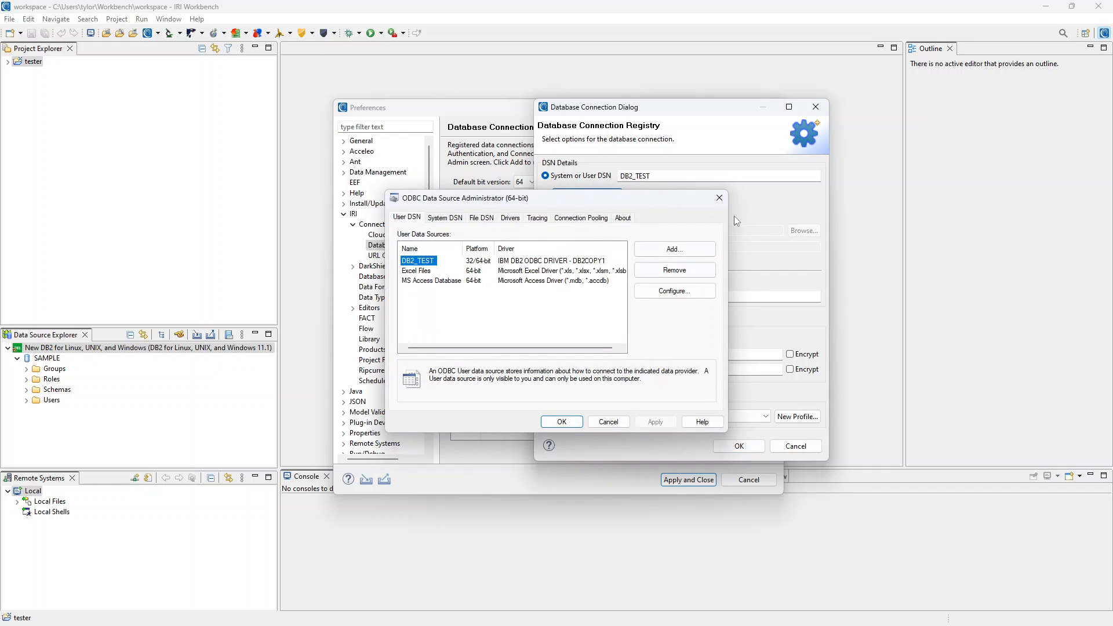
{"action": "left_click", "coordinate": [719, 198]}
{"action": "left_click", "coordinate": [797, 416]}
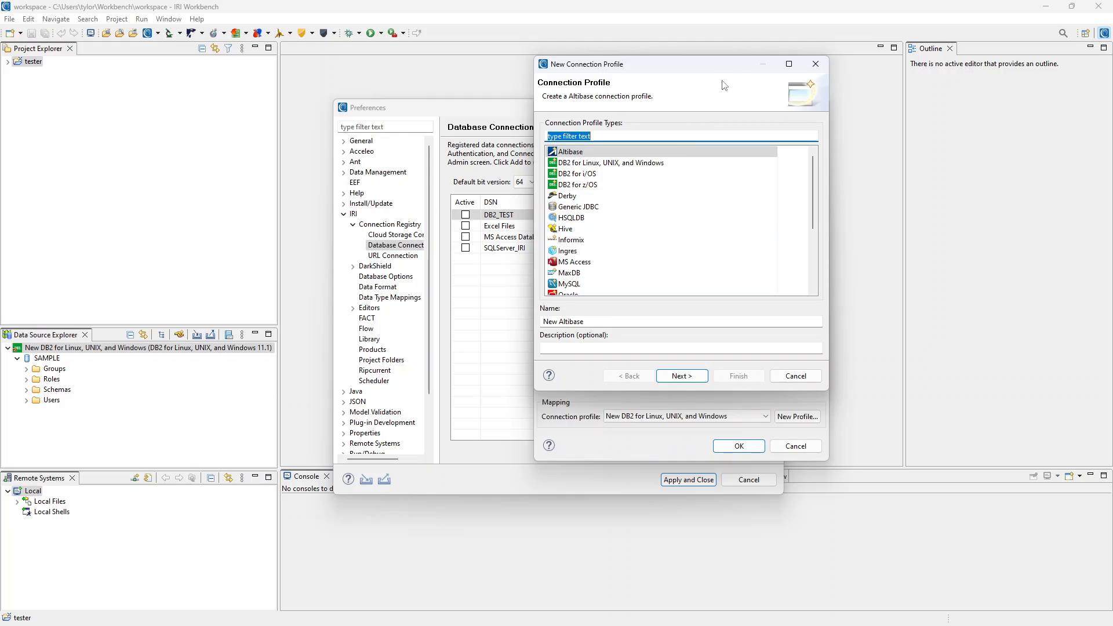
{"action": "left_click", "coordinate": [810, 71]}
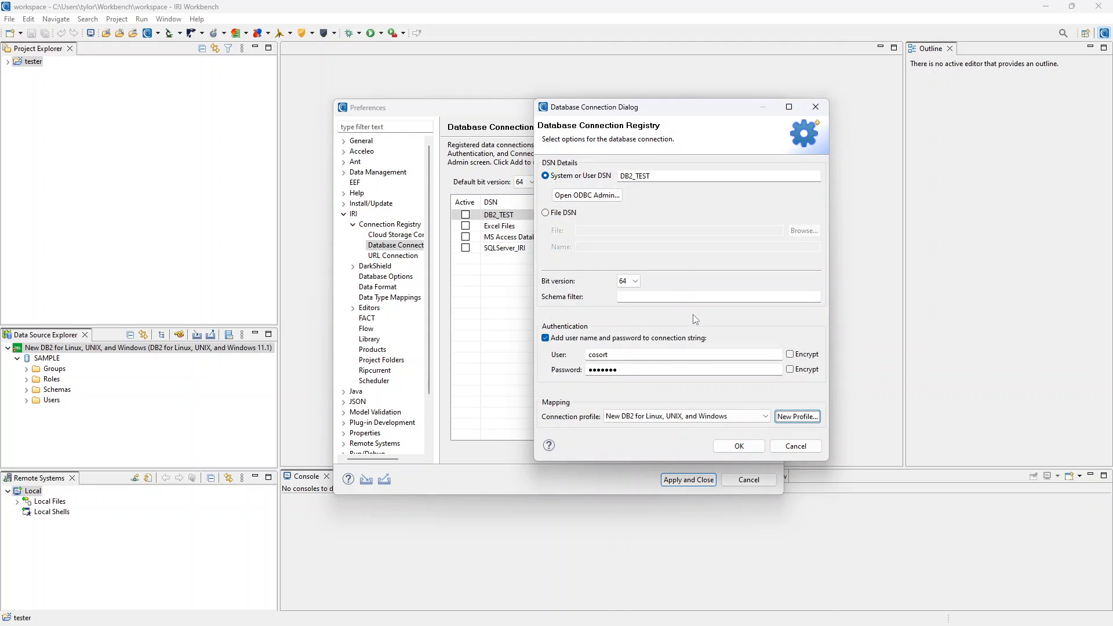
- Accept the DB2_TEST entry, mark it as active in the registry, and apply and close the preferences
{"action": "left_click", "coordinate": [739, 445]}
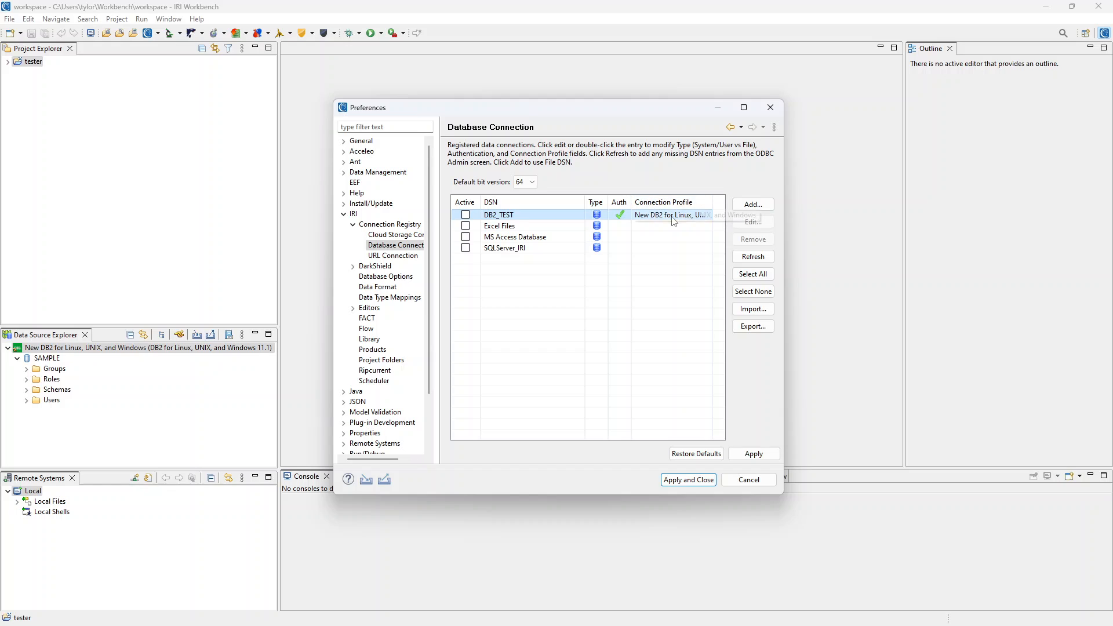
{"action": "left_click", "coordinate": [465, 215]}
{"action": "left_click", "coordinate": [754, 454]}
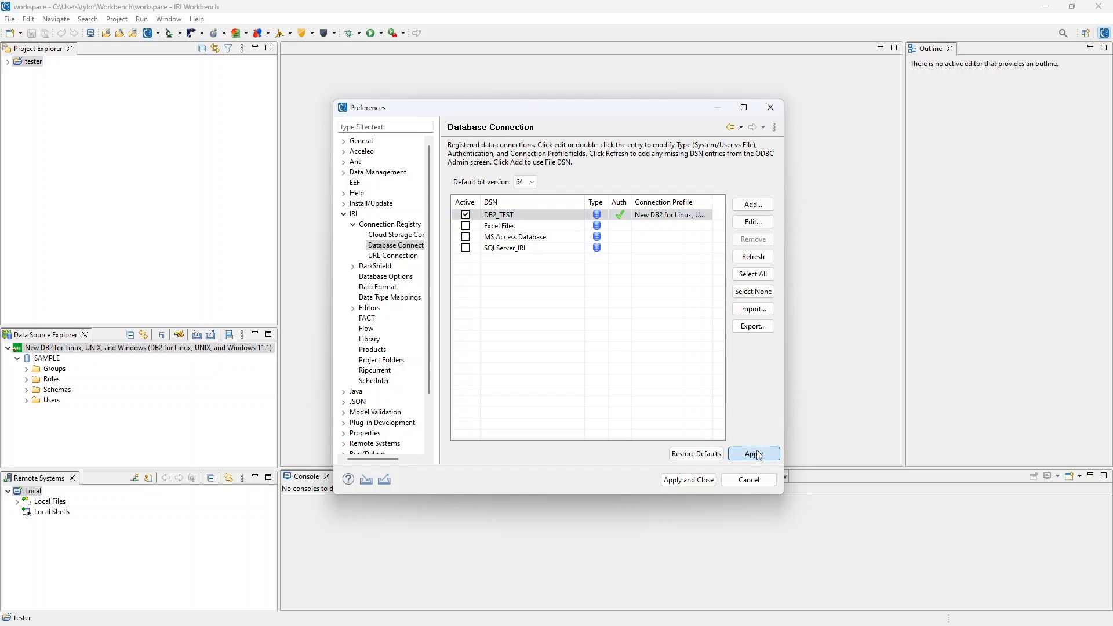
{"action": "left_click", "coordinate": [687, 480]}
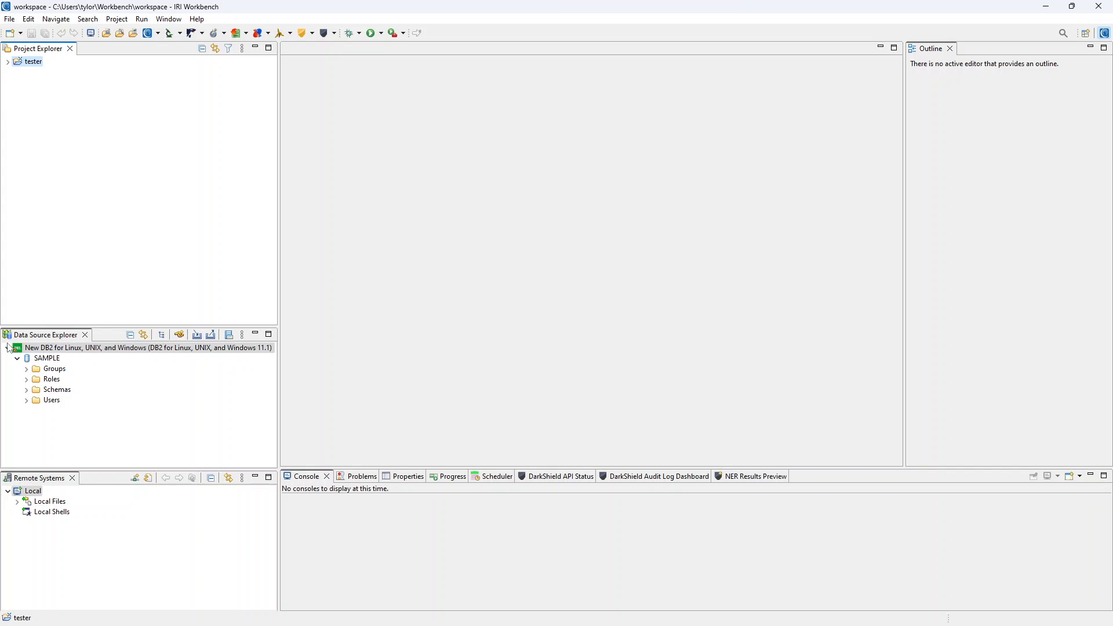
- Expand the SAMPLE database's schemas down to the tables of the DB2INST1 schema
{"action": "left_click", "coordinate": [27, 390]}
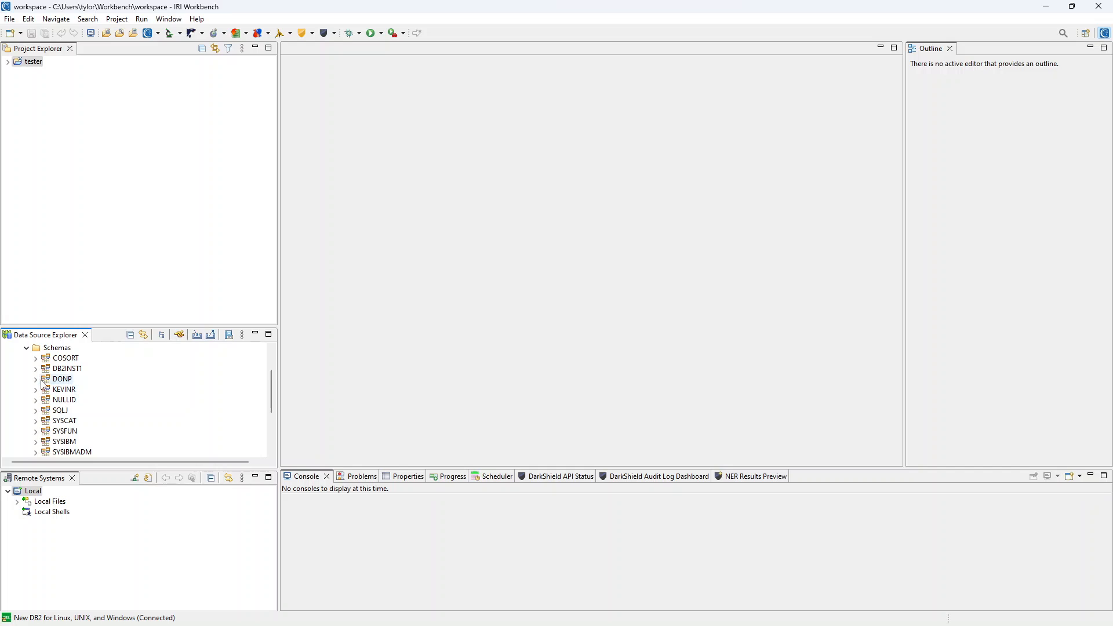
{"action": "left_click", "coordinate": [36, 368]}
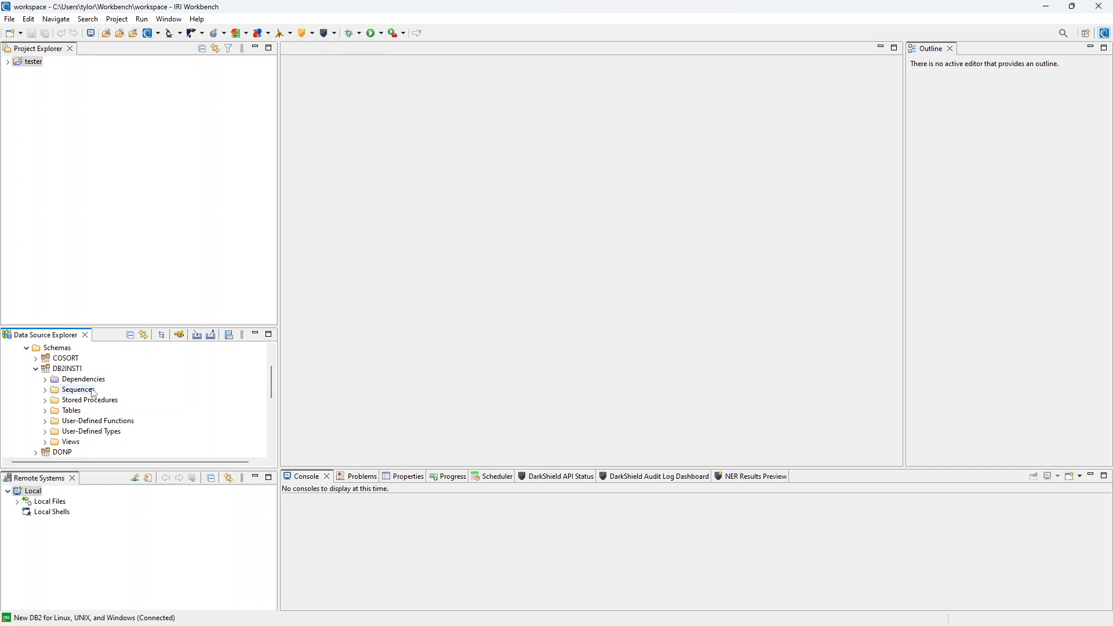
{"action": "left_click", "coordinate": [45, 411]}
{"action": "scroll", "coordinate": [126, 404], "scroll_direction": "down", "scroll_amount": 1}
{"action": "scroll", "coordinate": [126, 404], "scroll_direction": "down", "scroll_amount": 1}
- Generate a DDF file for the AAORDERS_FLOW table in tester/metadata, keeping the file name DB2INST1_AAORDERS_FLOW and the \t separator
{"action": "left_click", "coordinate": [94, 390]}
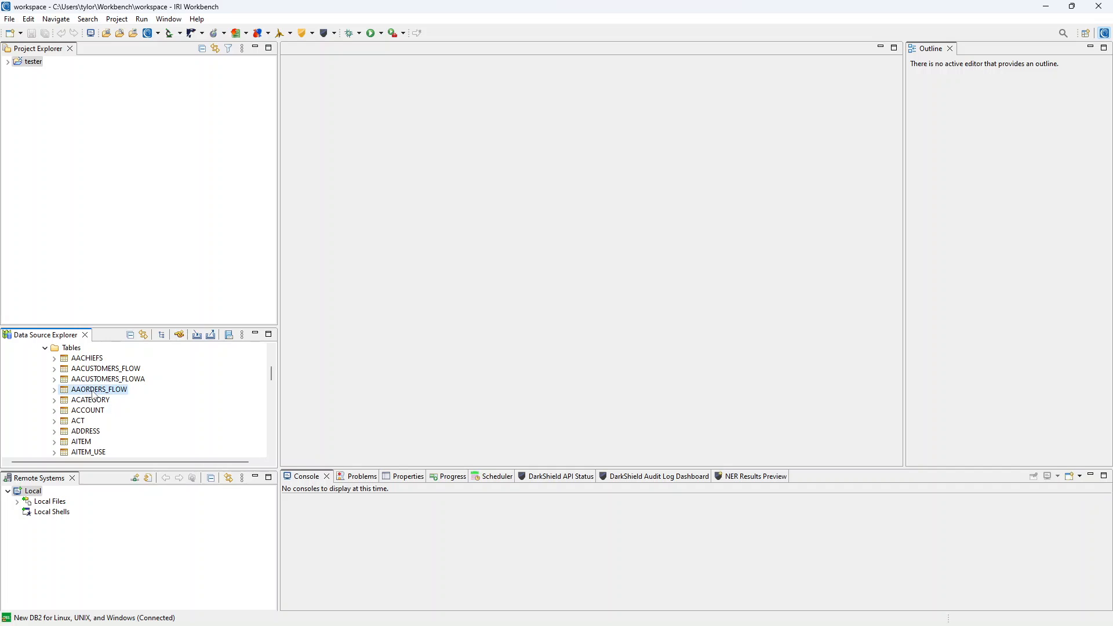
{"action": "right_click", "coordinate": [94, 390]}
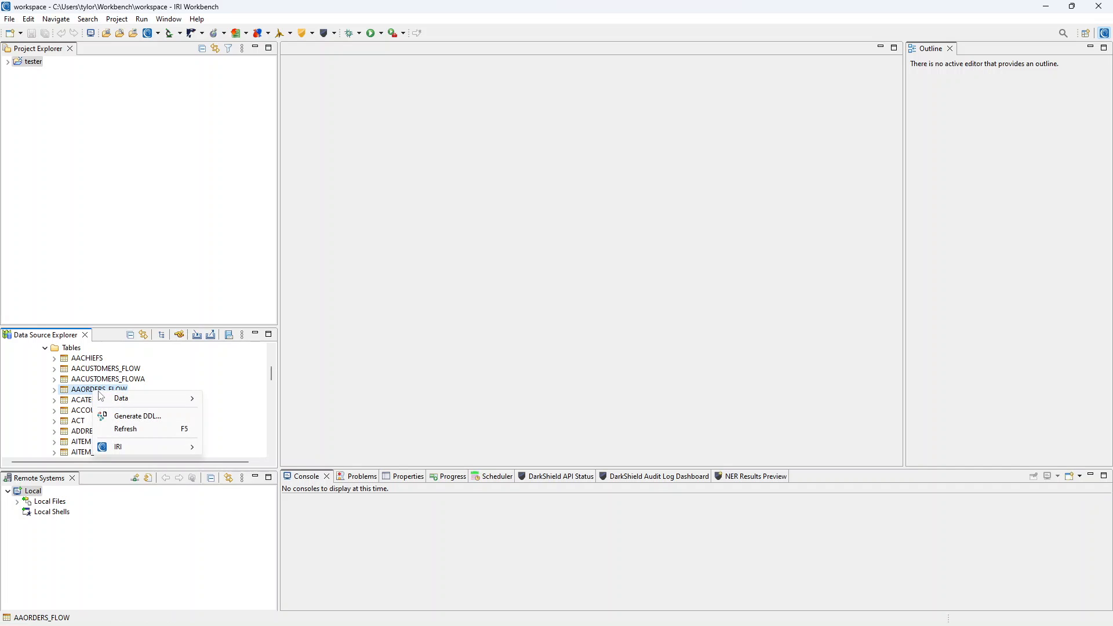
{"action": "mouse_move", "coordinate": [158, 447]}
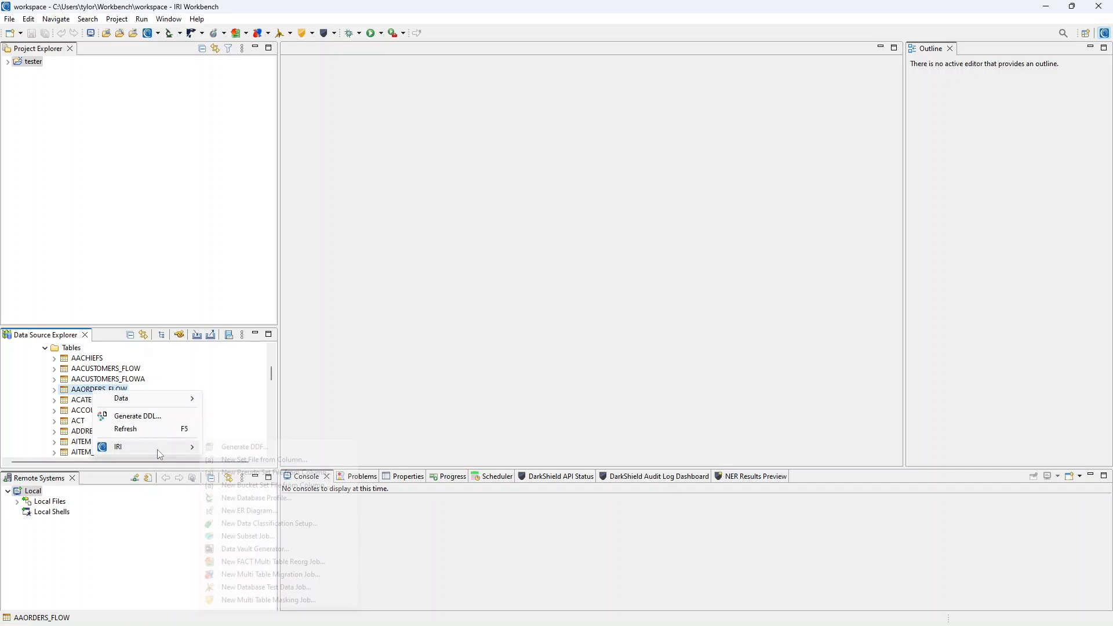
{"action": "left_click", "coordinate": [256, 447]}
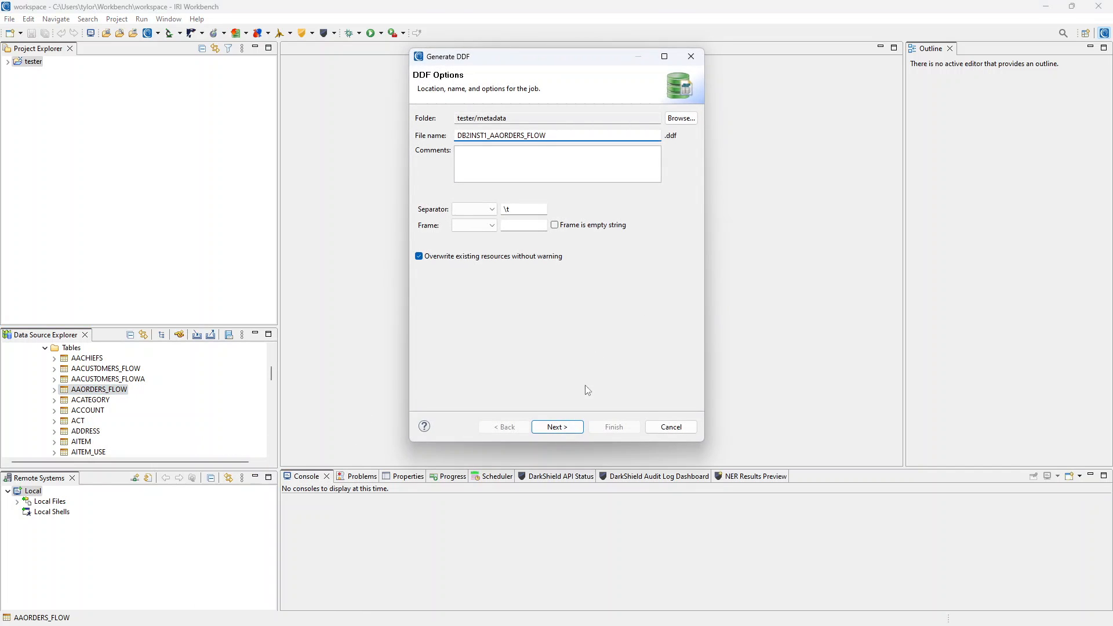
{"action": "left_click", "coordinate": [570, 428]}
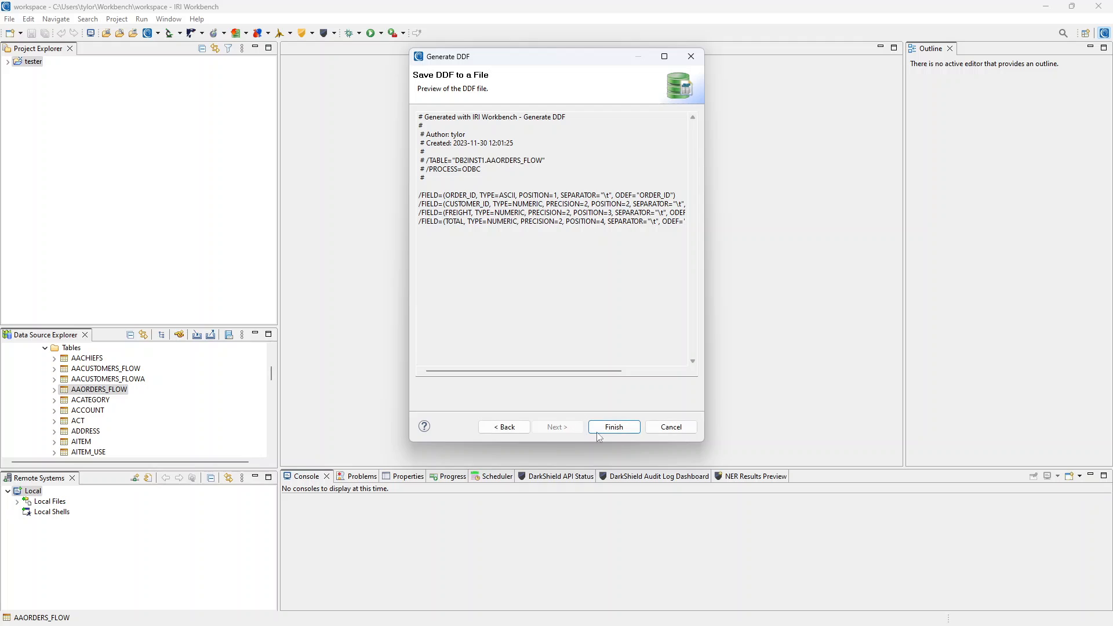
{"action": "left_click", "coordinate": [600, 430]}
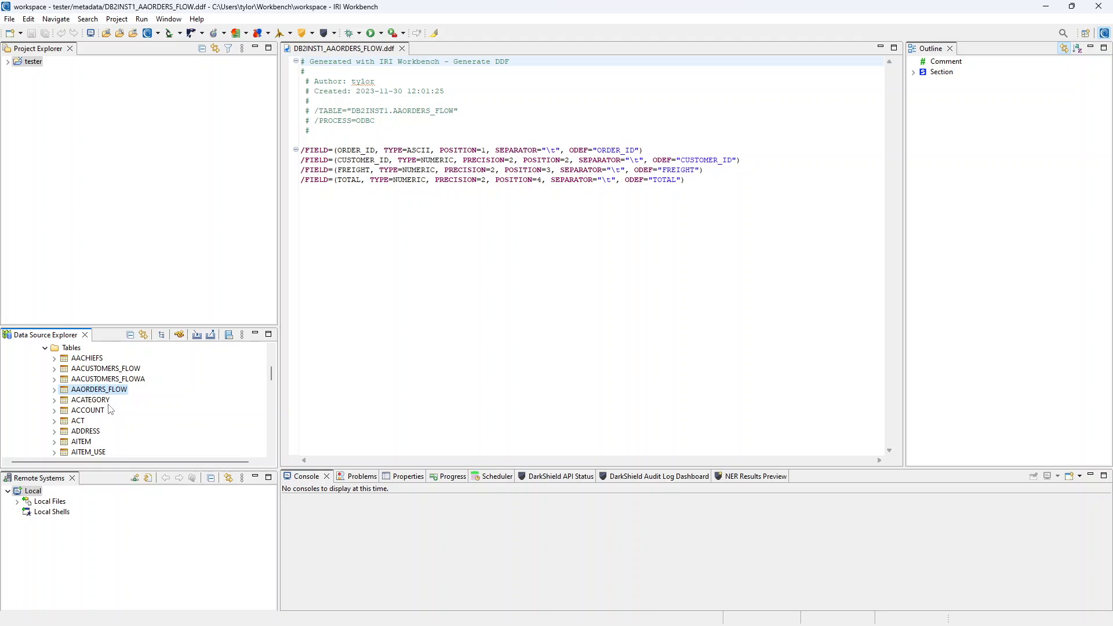
- Examine the AAORDERS_FLOW table's columns and the generated DDF file in the tester project's metadata folder
{"action": "left_click", "coordinate": [54, 389]}
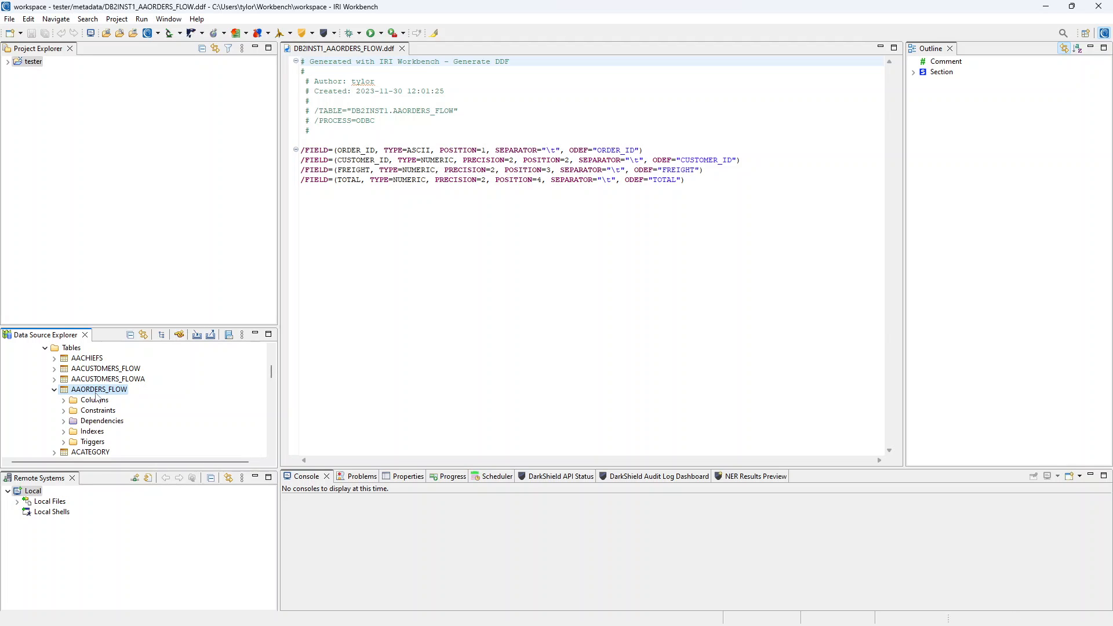
{"action": "left_click", "coordinate": [64, 400]}
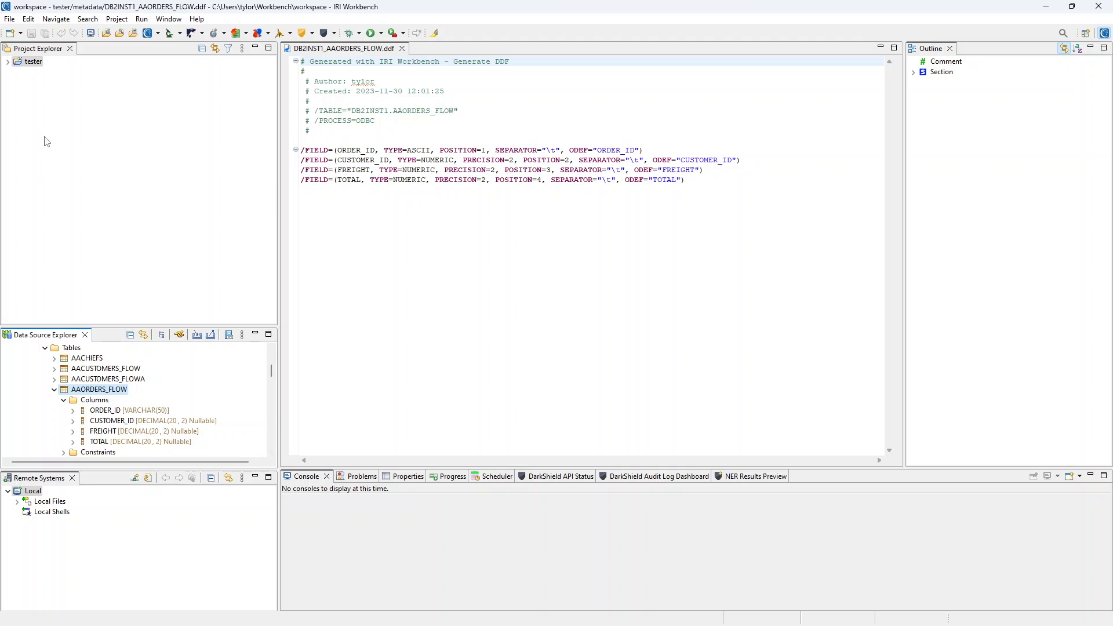
{"action": "left_click", "coordinate": [7, 62]}
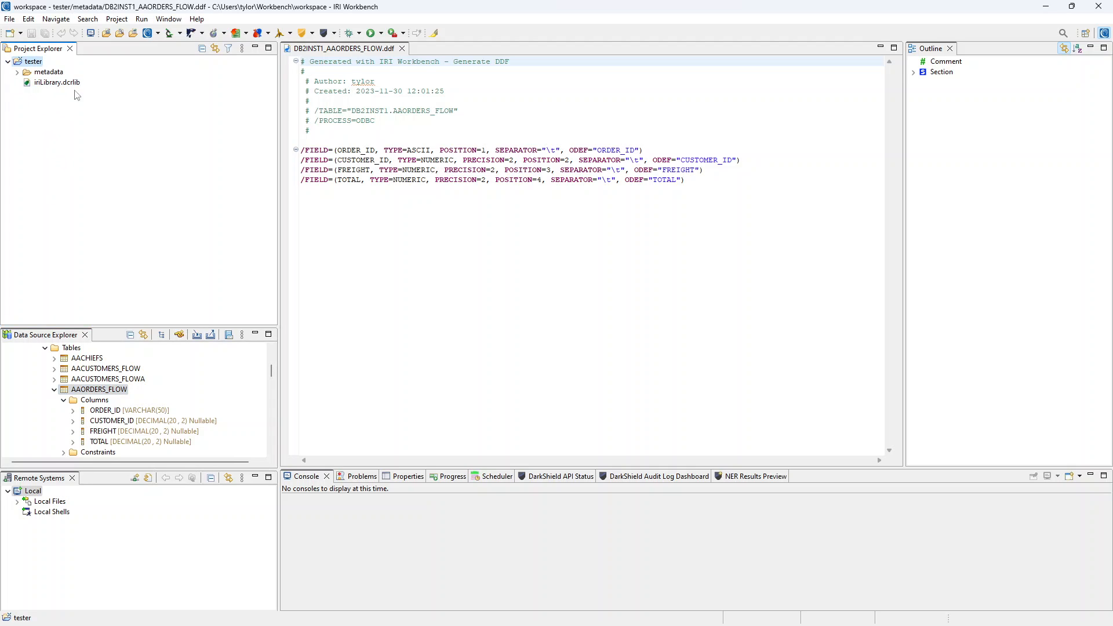
{"action": "left_click", "coordinate": [17, 72]}
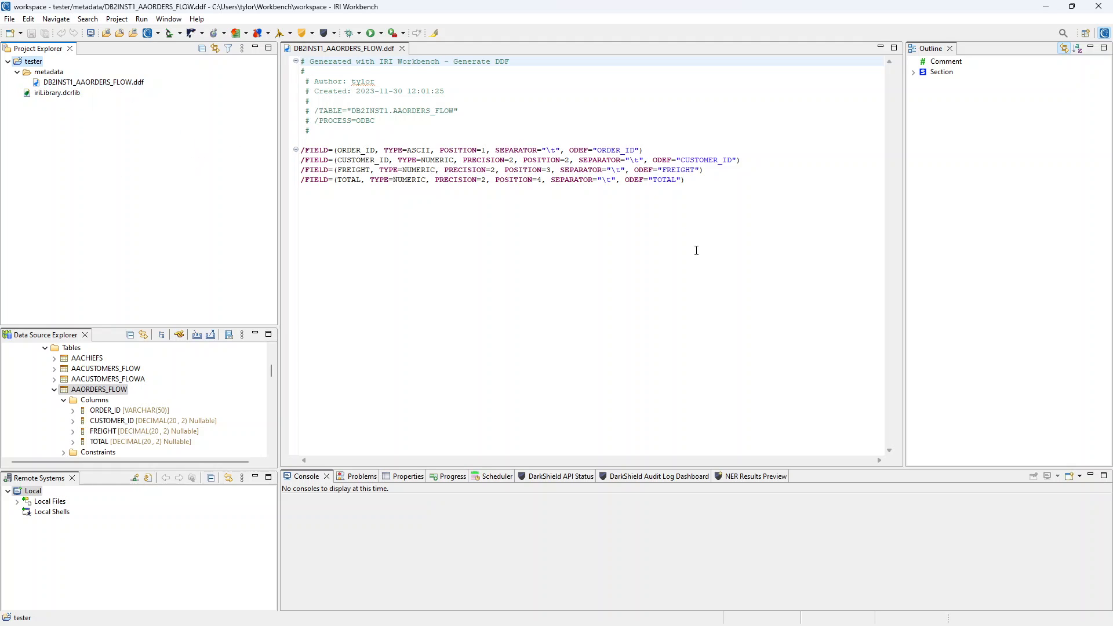
{"action": "left_click", "coordinate": [709, 192]}
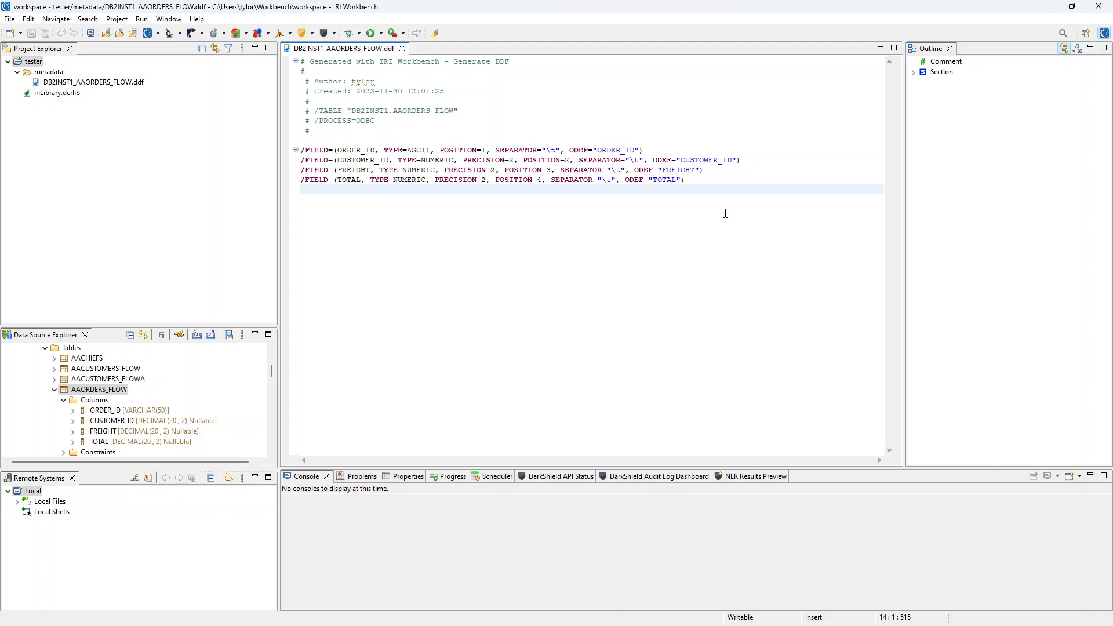